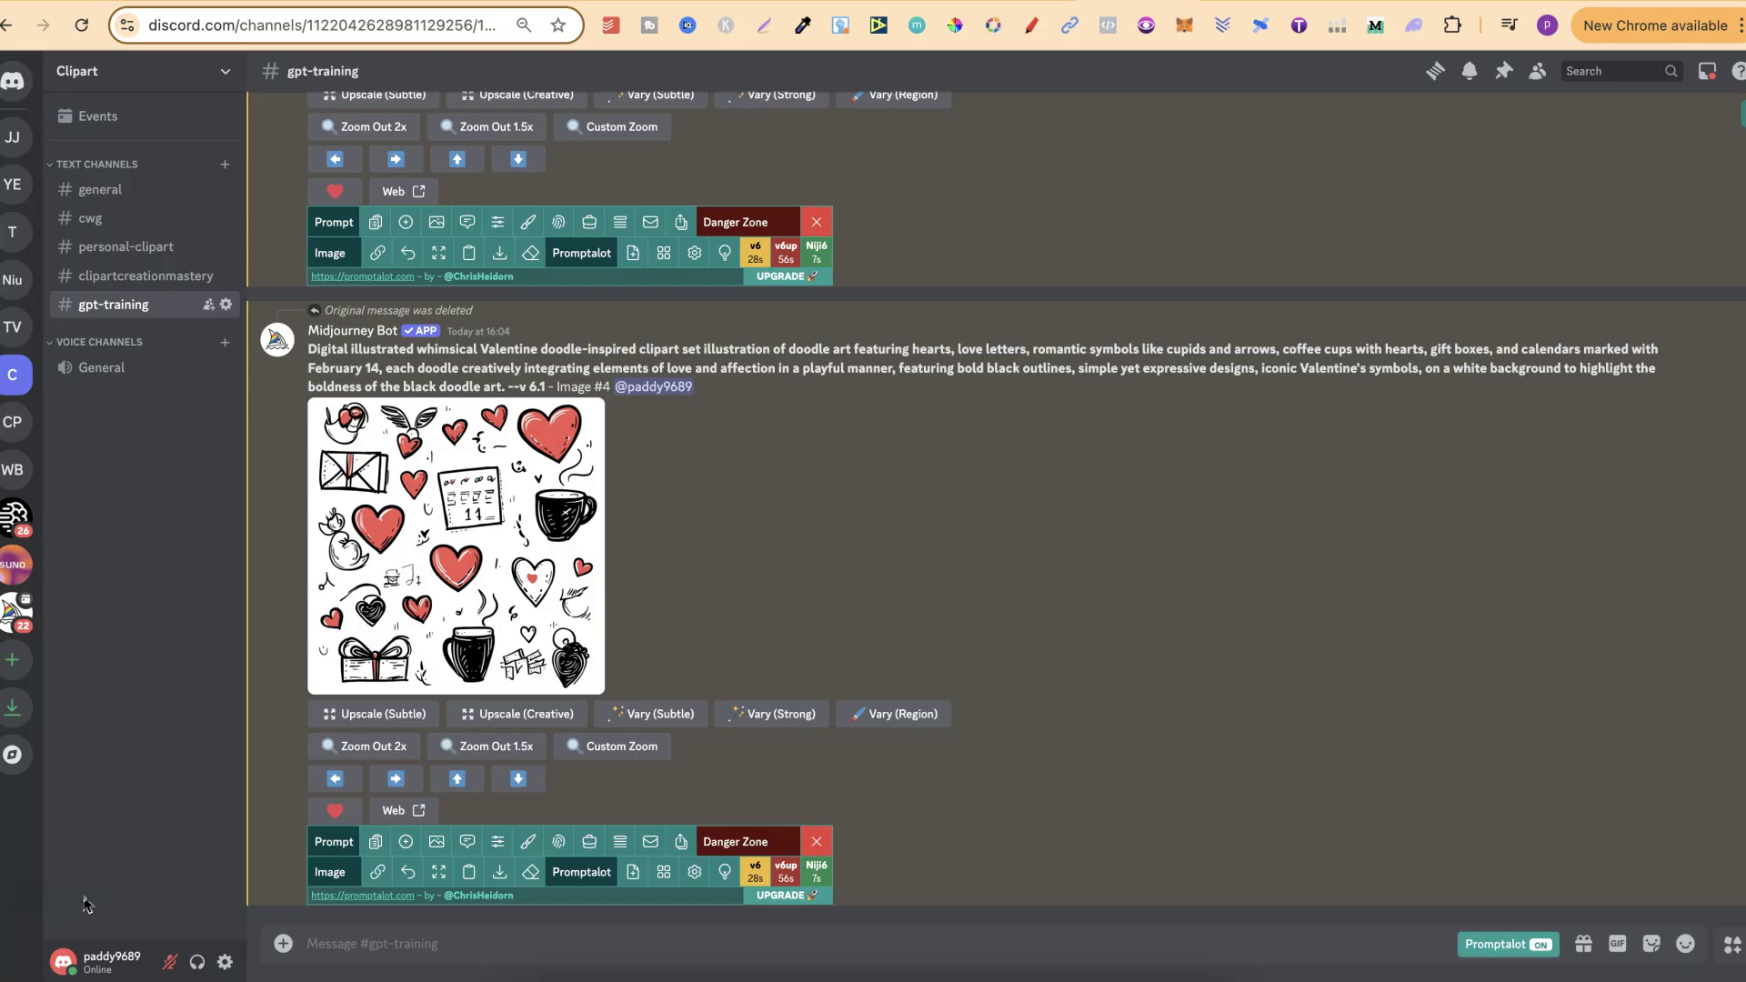
View the Valentine doodle clipart set enlarged, then close it and scroll up the channel
click(498, 557)
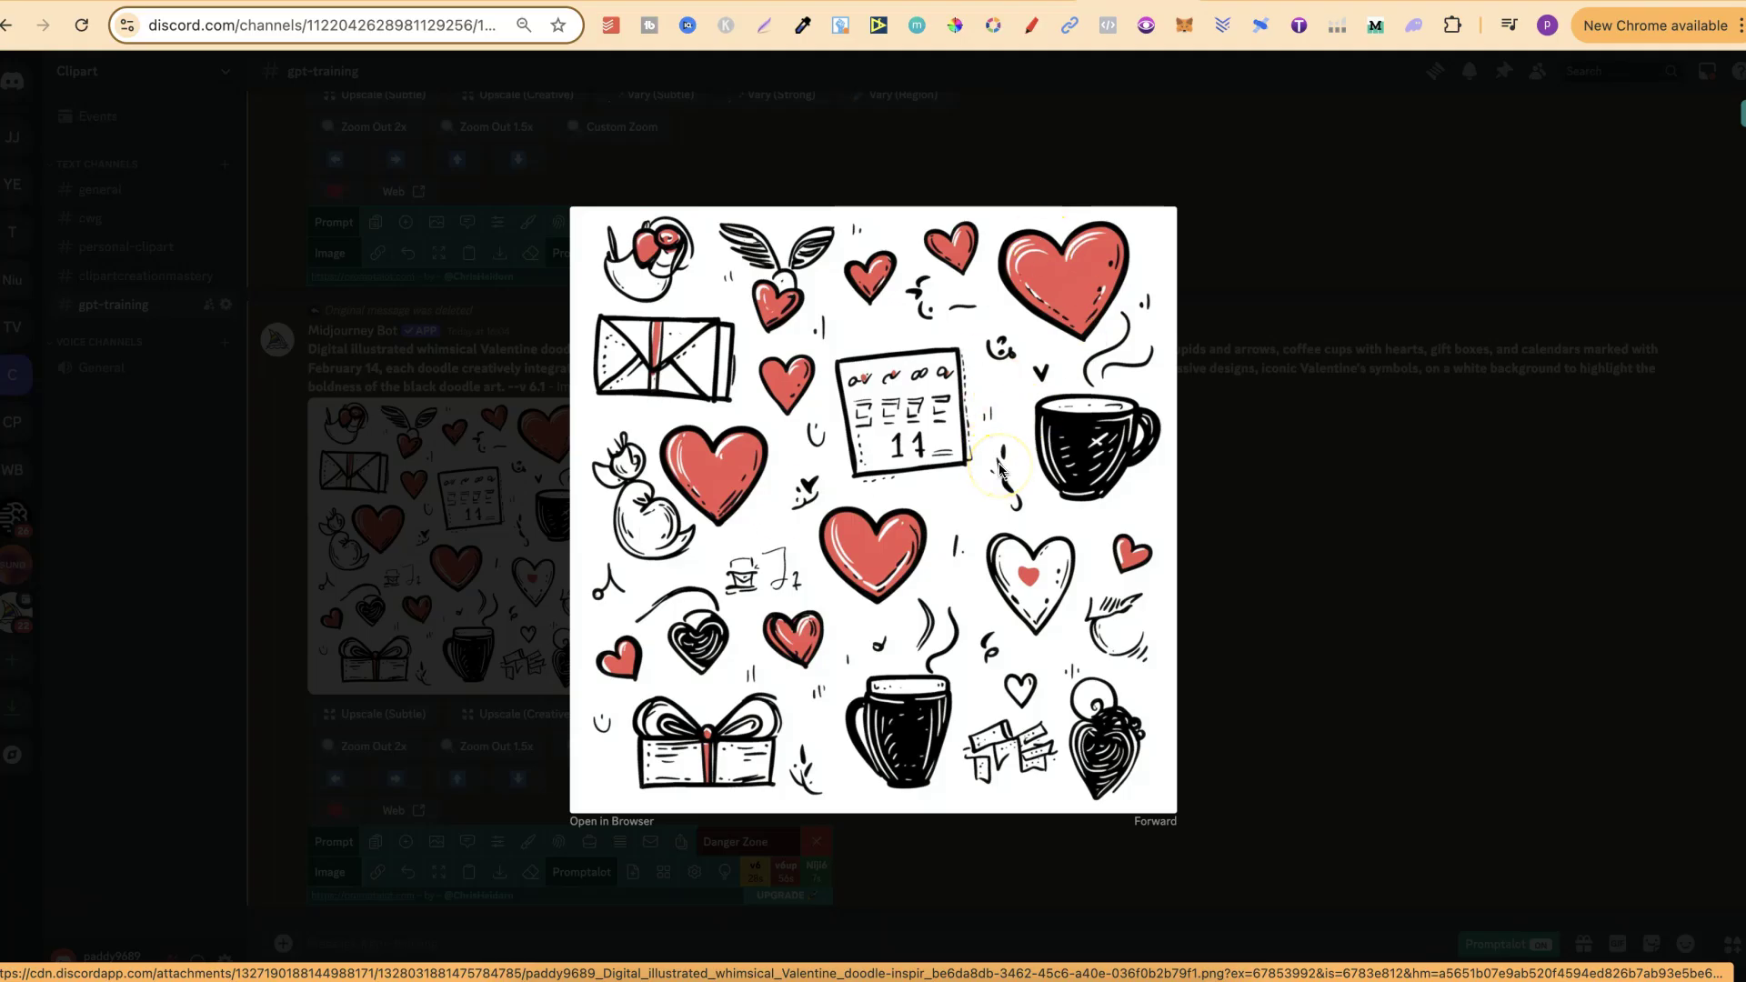
click(1292, 624)
scroll(1292, 626, up, 15)
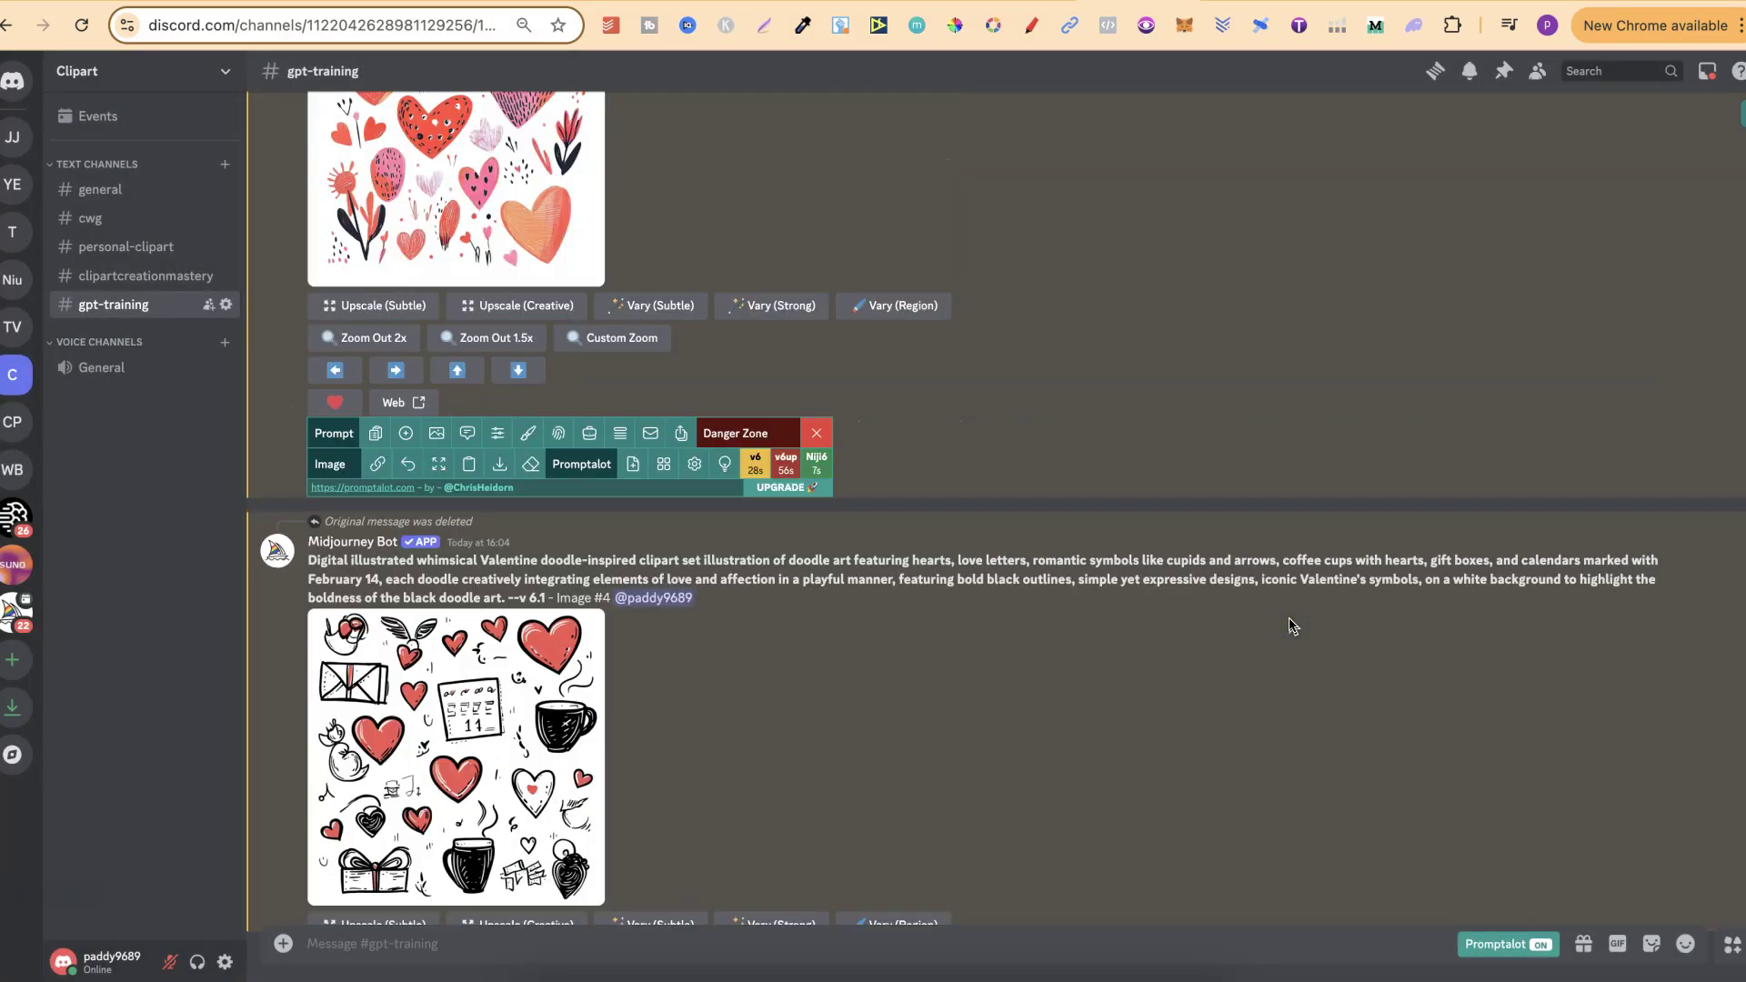
scroll(1292, 626, up, 1)
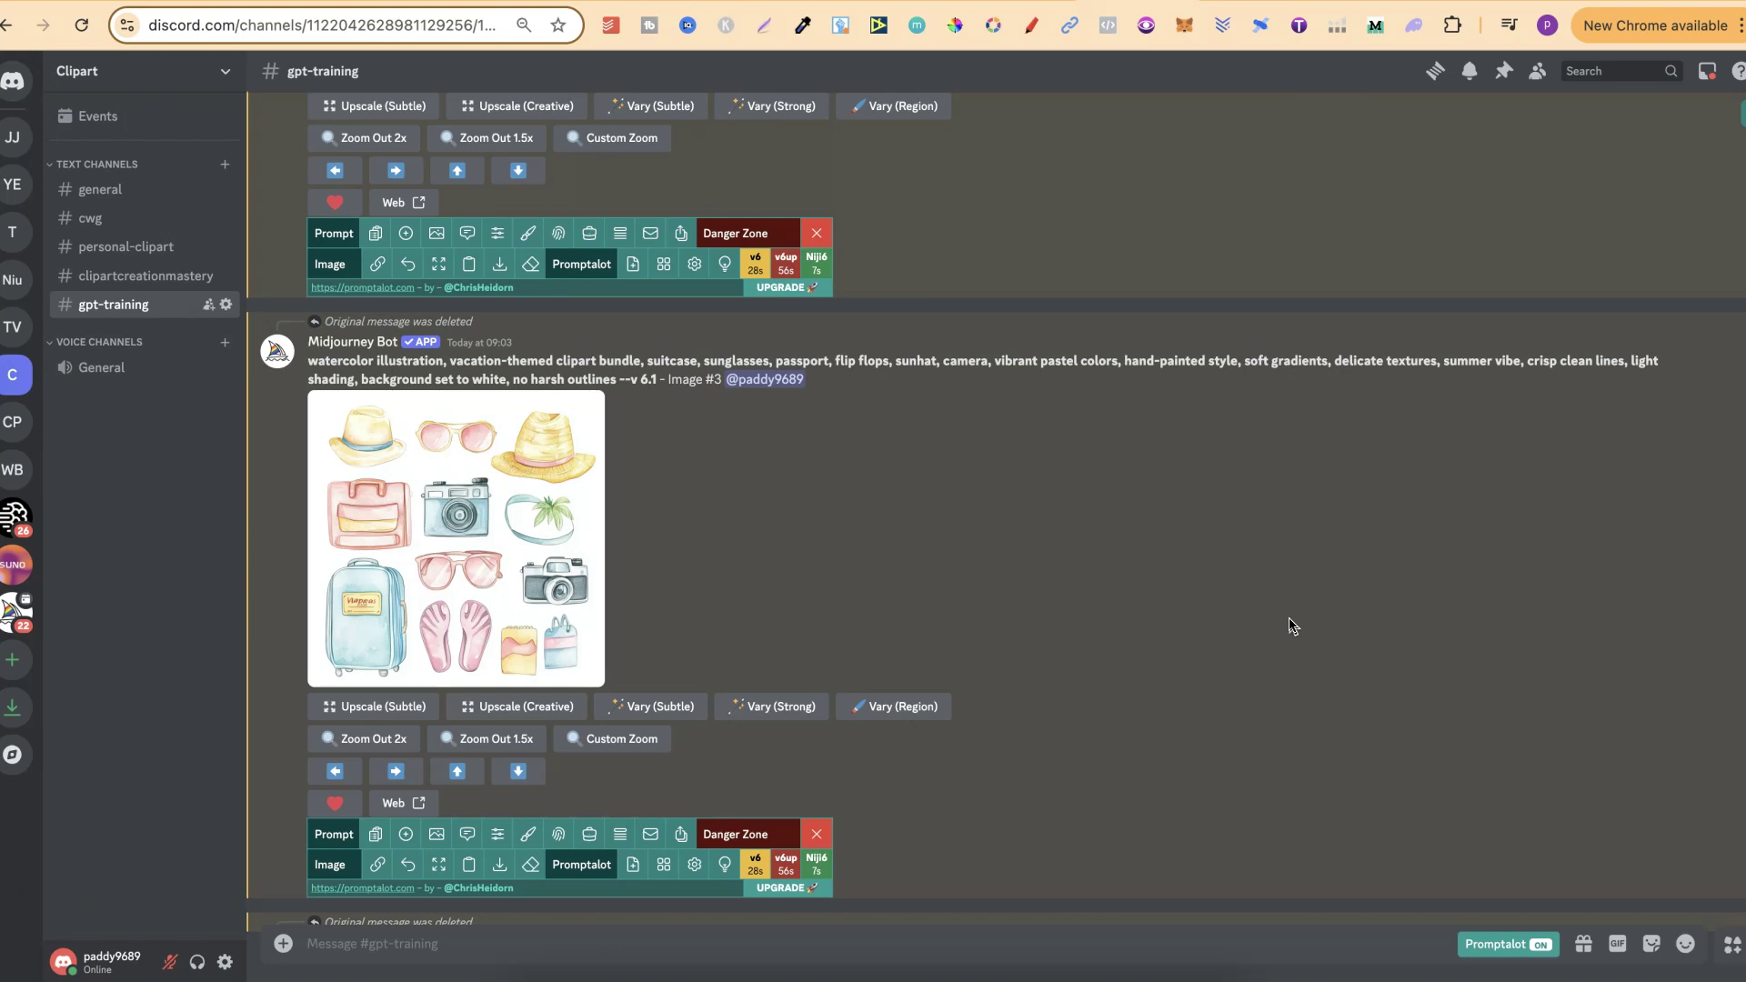
Enlarge the watercolor vacation clipart set, then move on to the Ideogram profile
click(1253, 617)
click(439, 485)
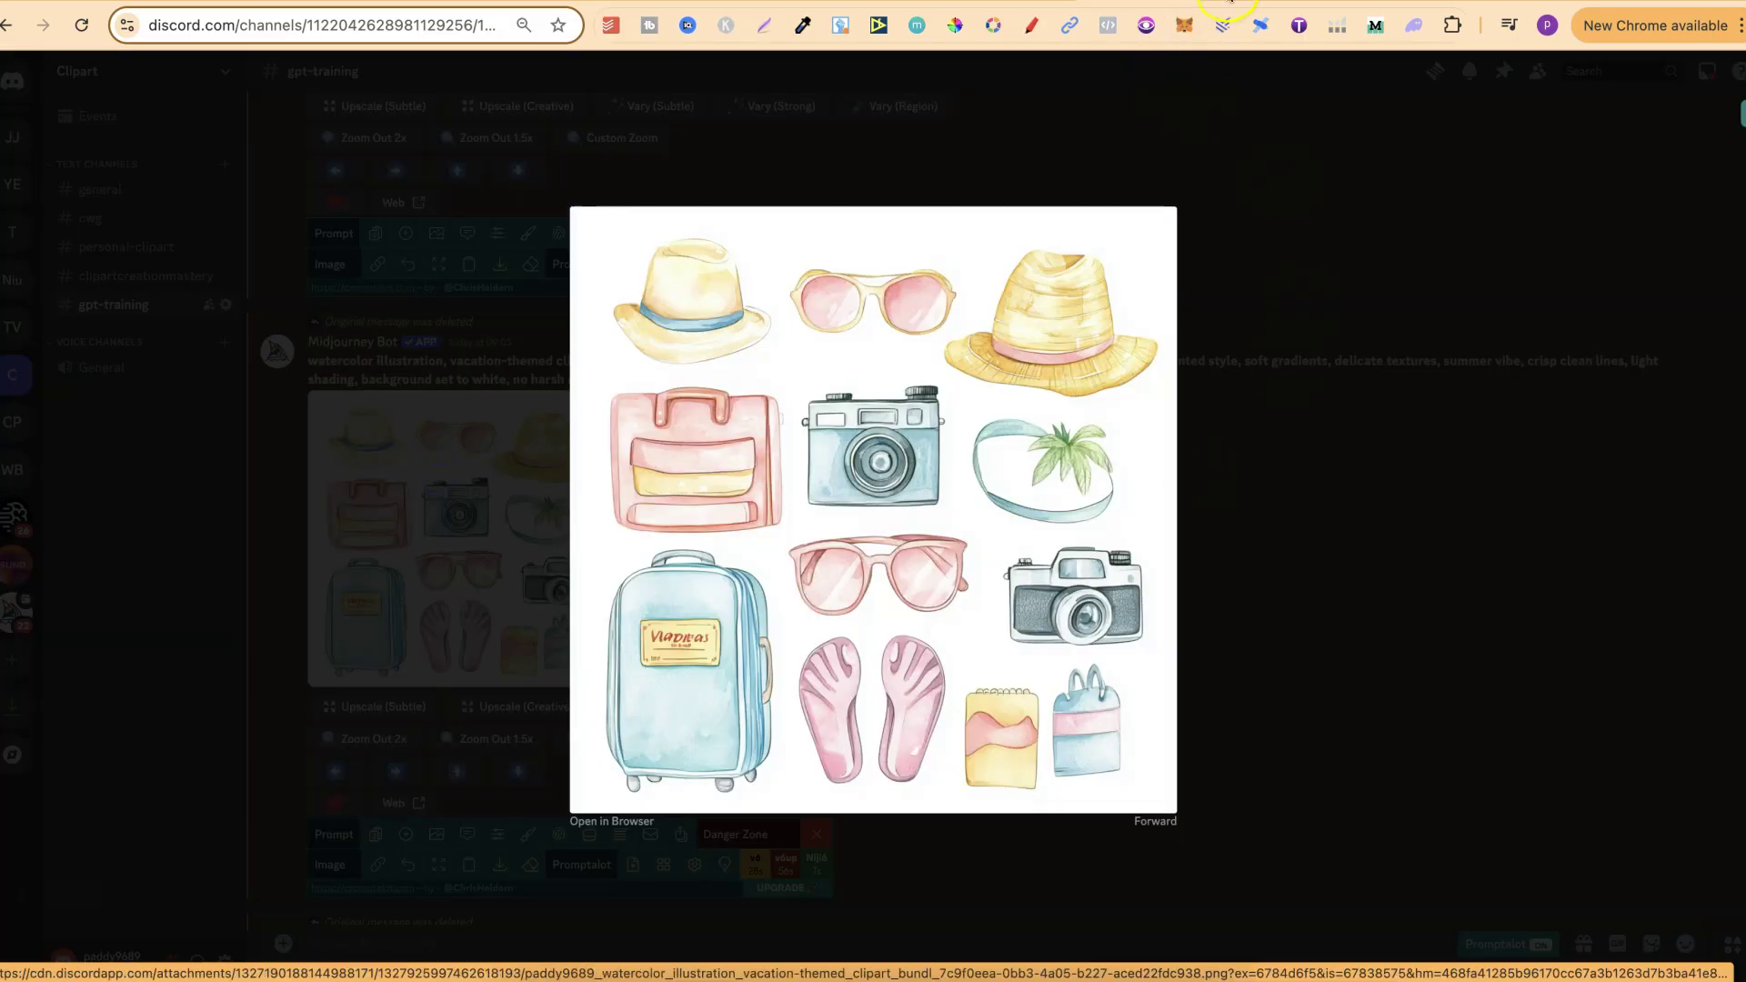
key(ctrl+Tab)
scroll(1556, 467, up, 3)
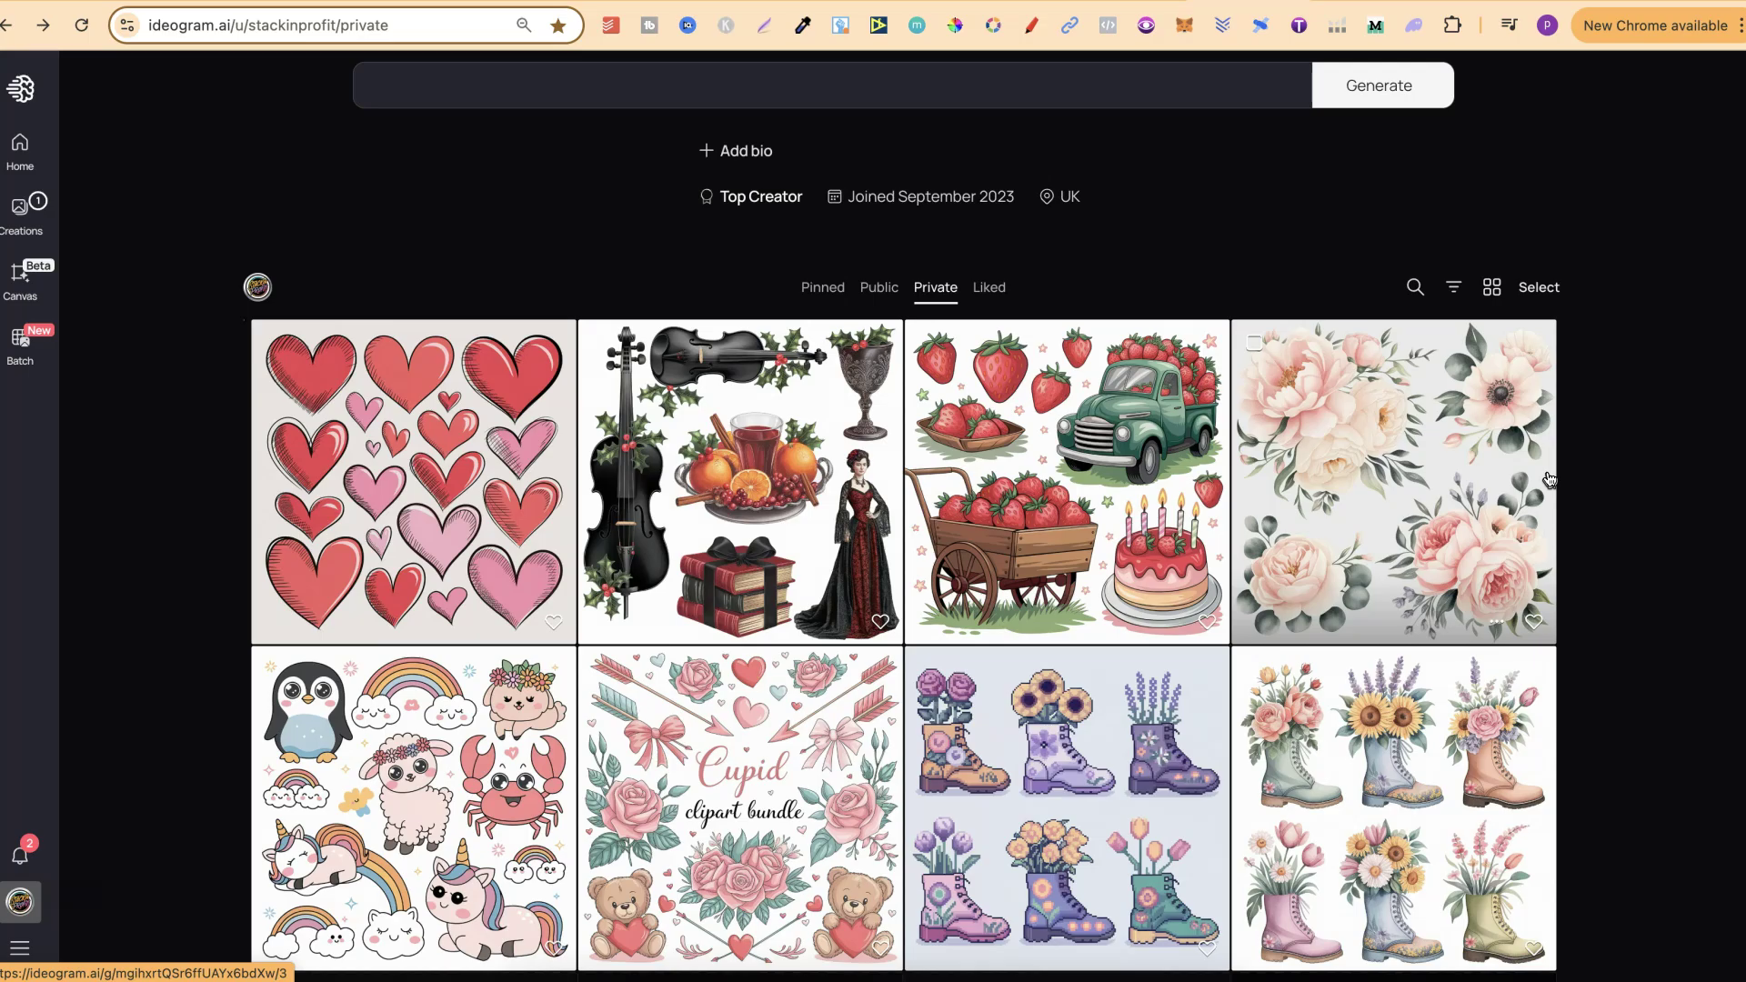
scroll(1610, 648, down, 1)
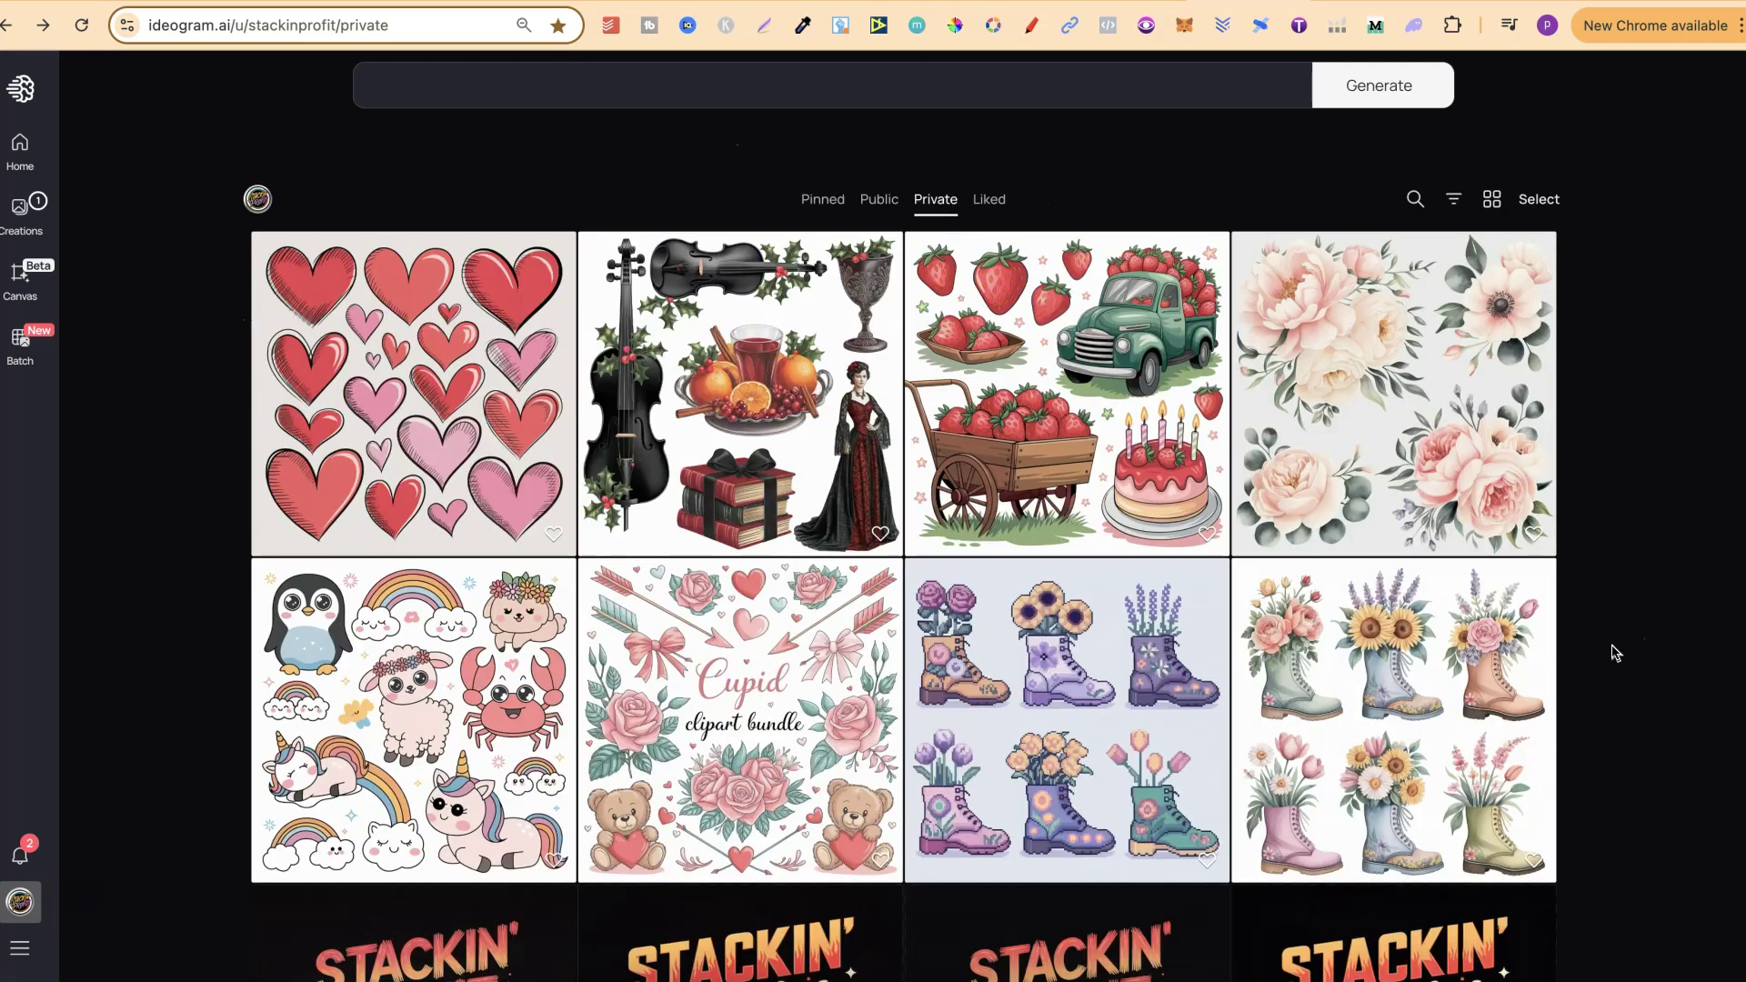
scroll(1700, 686, down, 8)
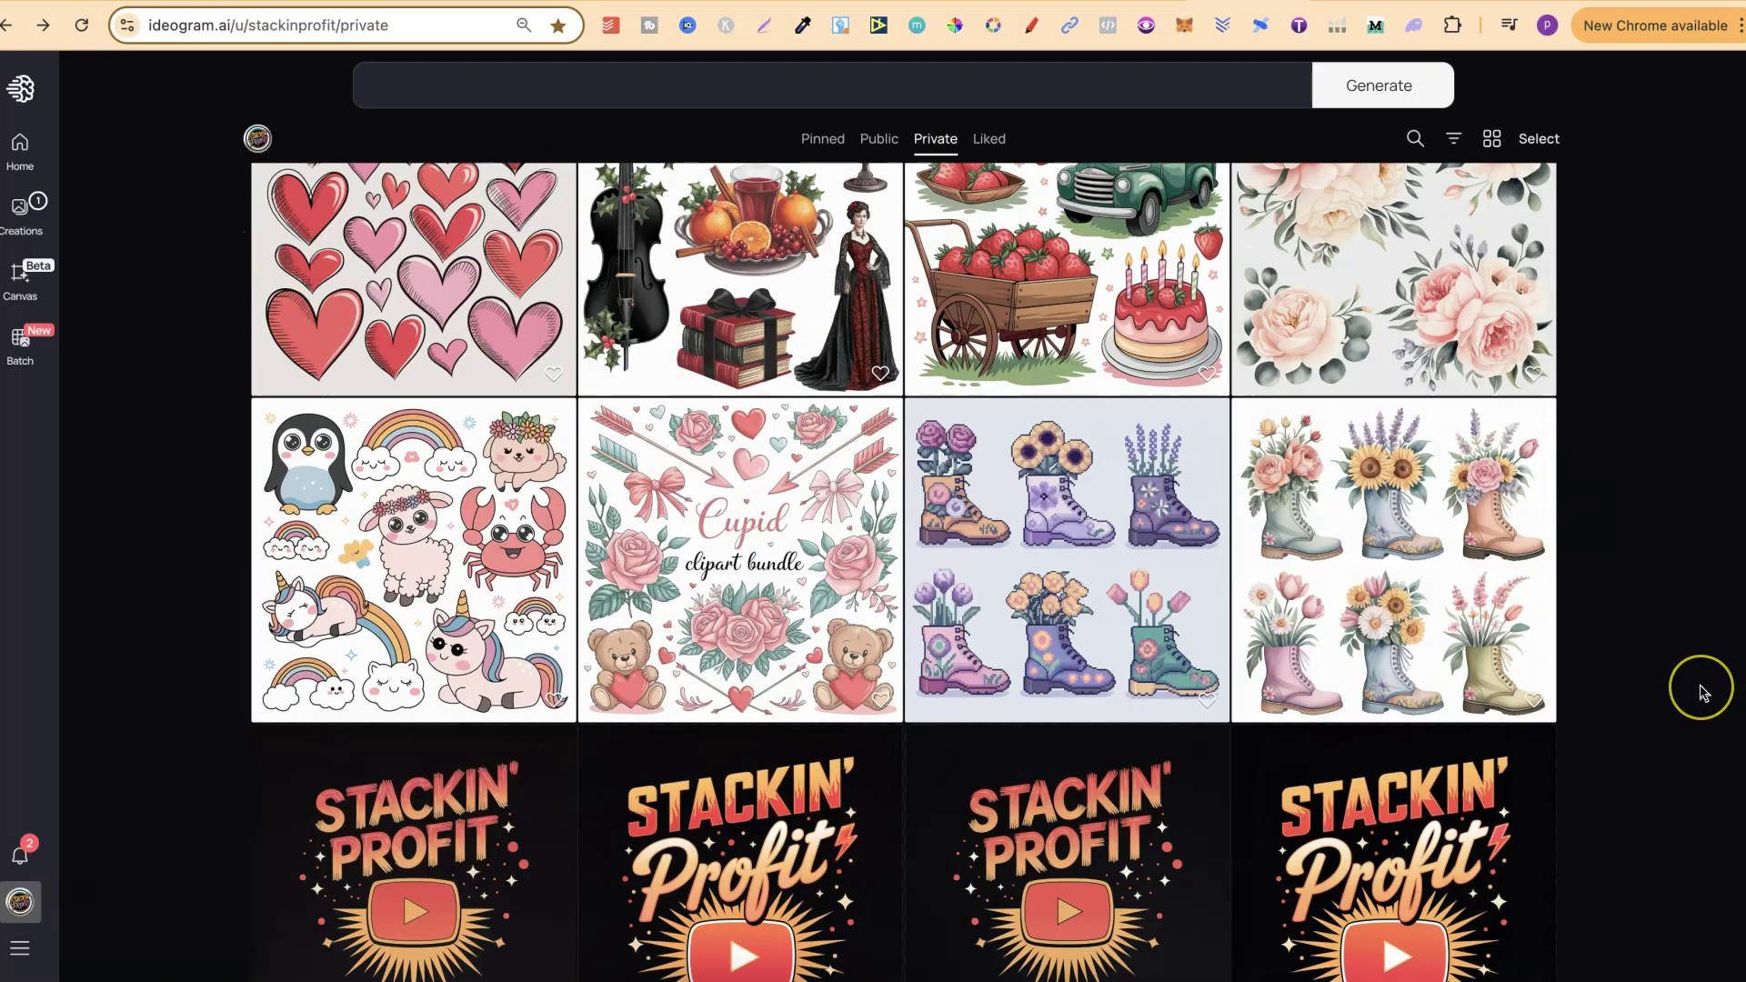
scroll(1704, 693, down, 4)
scroll(1704, 693, up, 2)
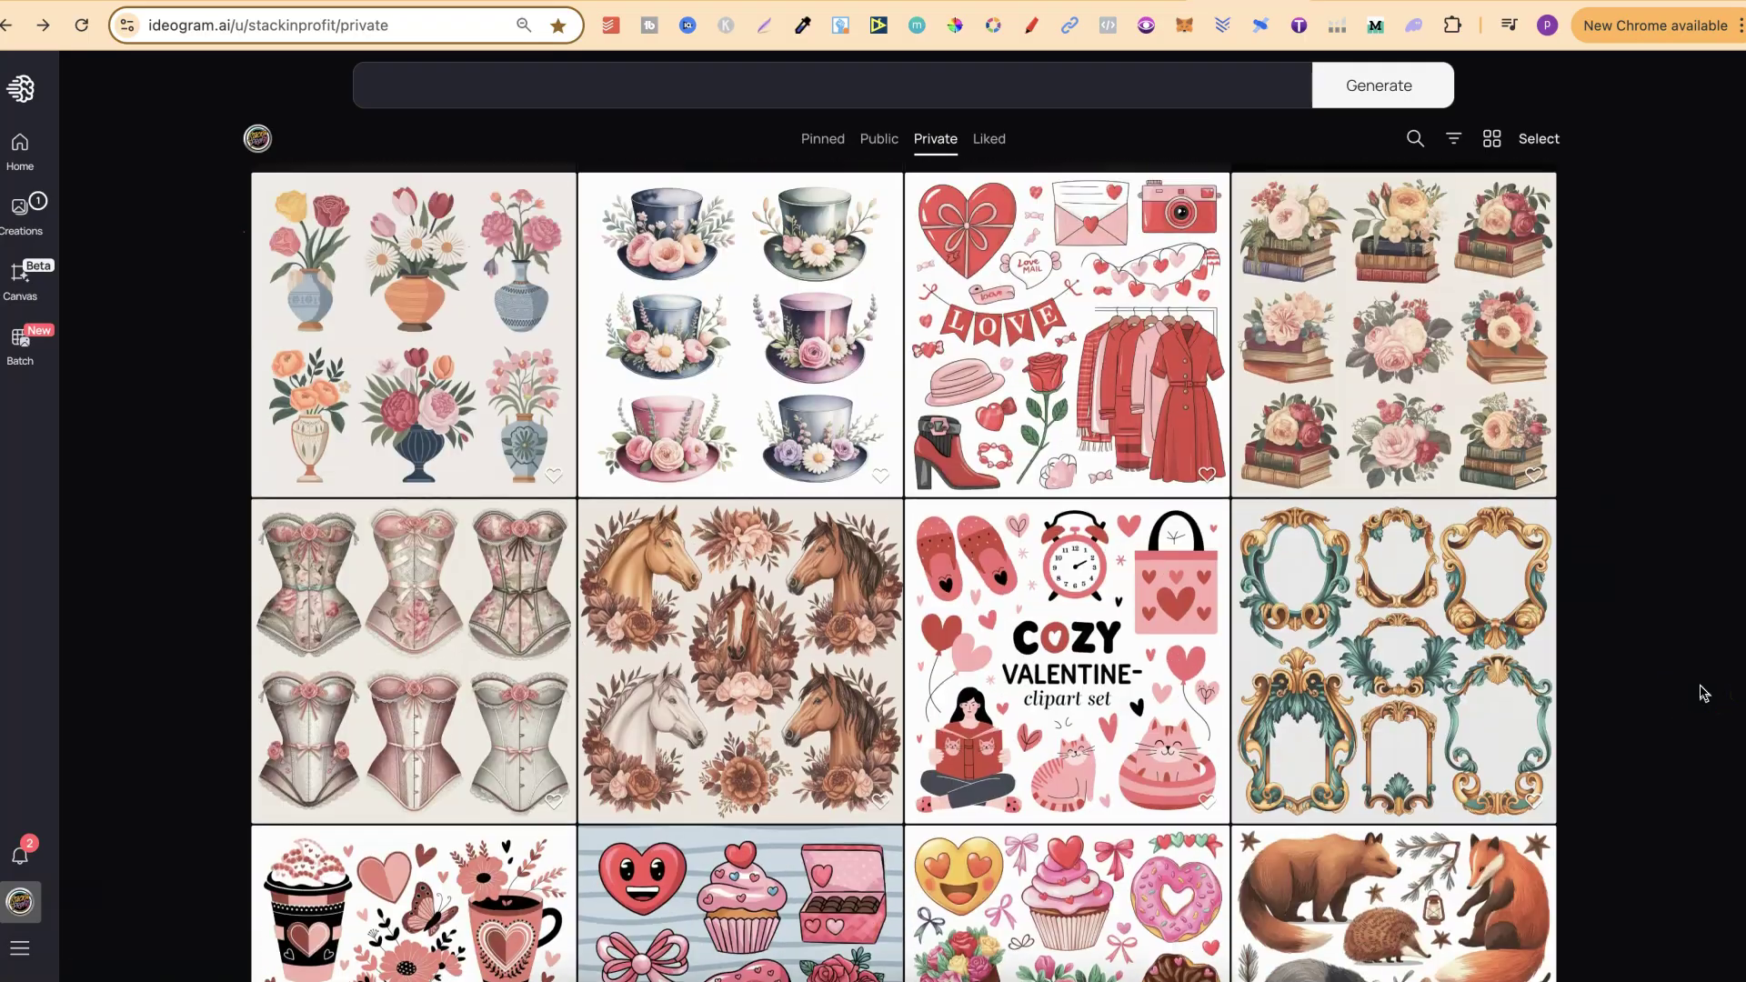
scroll(1704, 693, down, 15)
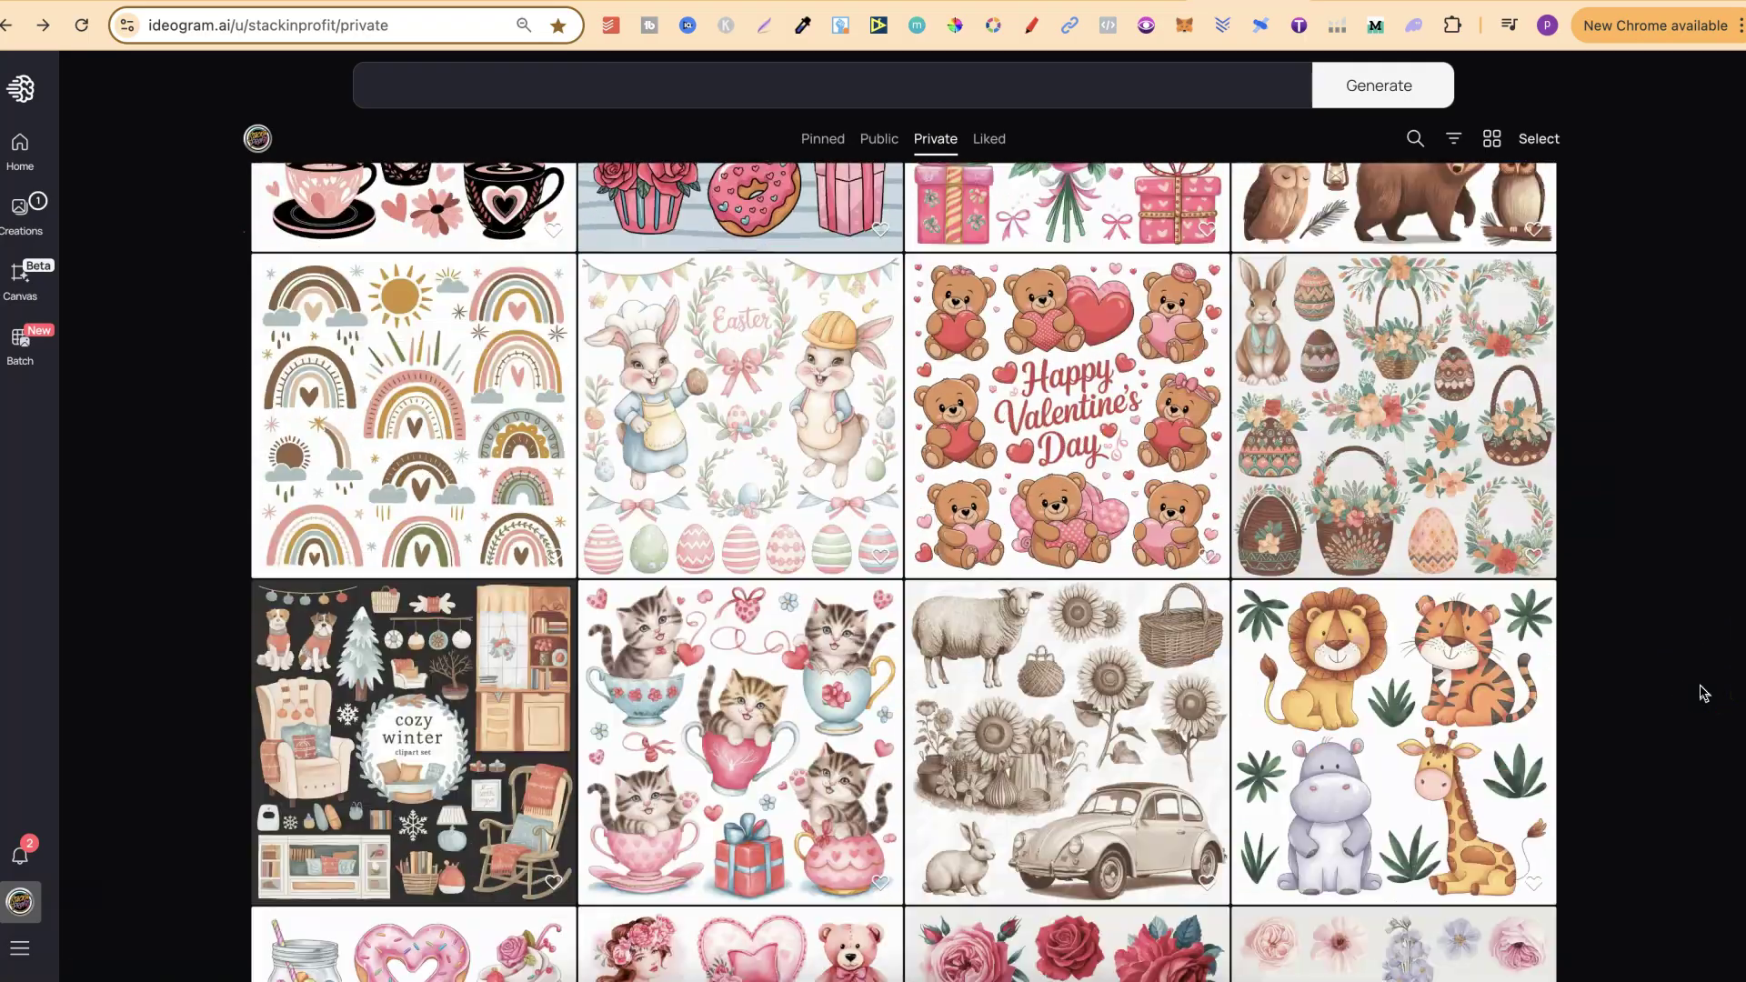
scroll(1704, 693, down, 8)
scroll(1704, 694, up, 15)
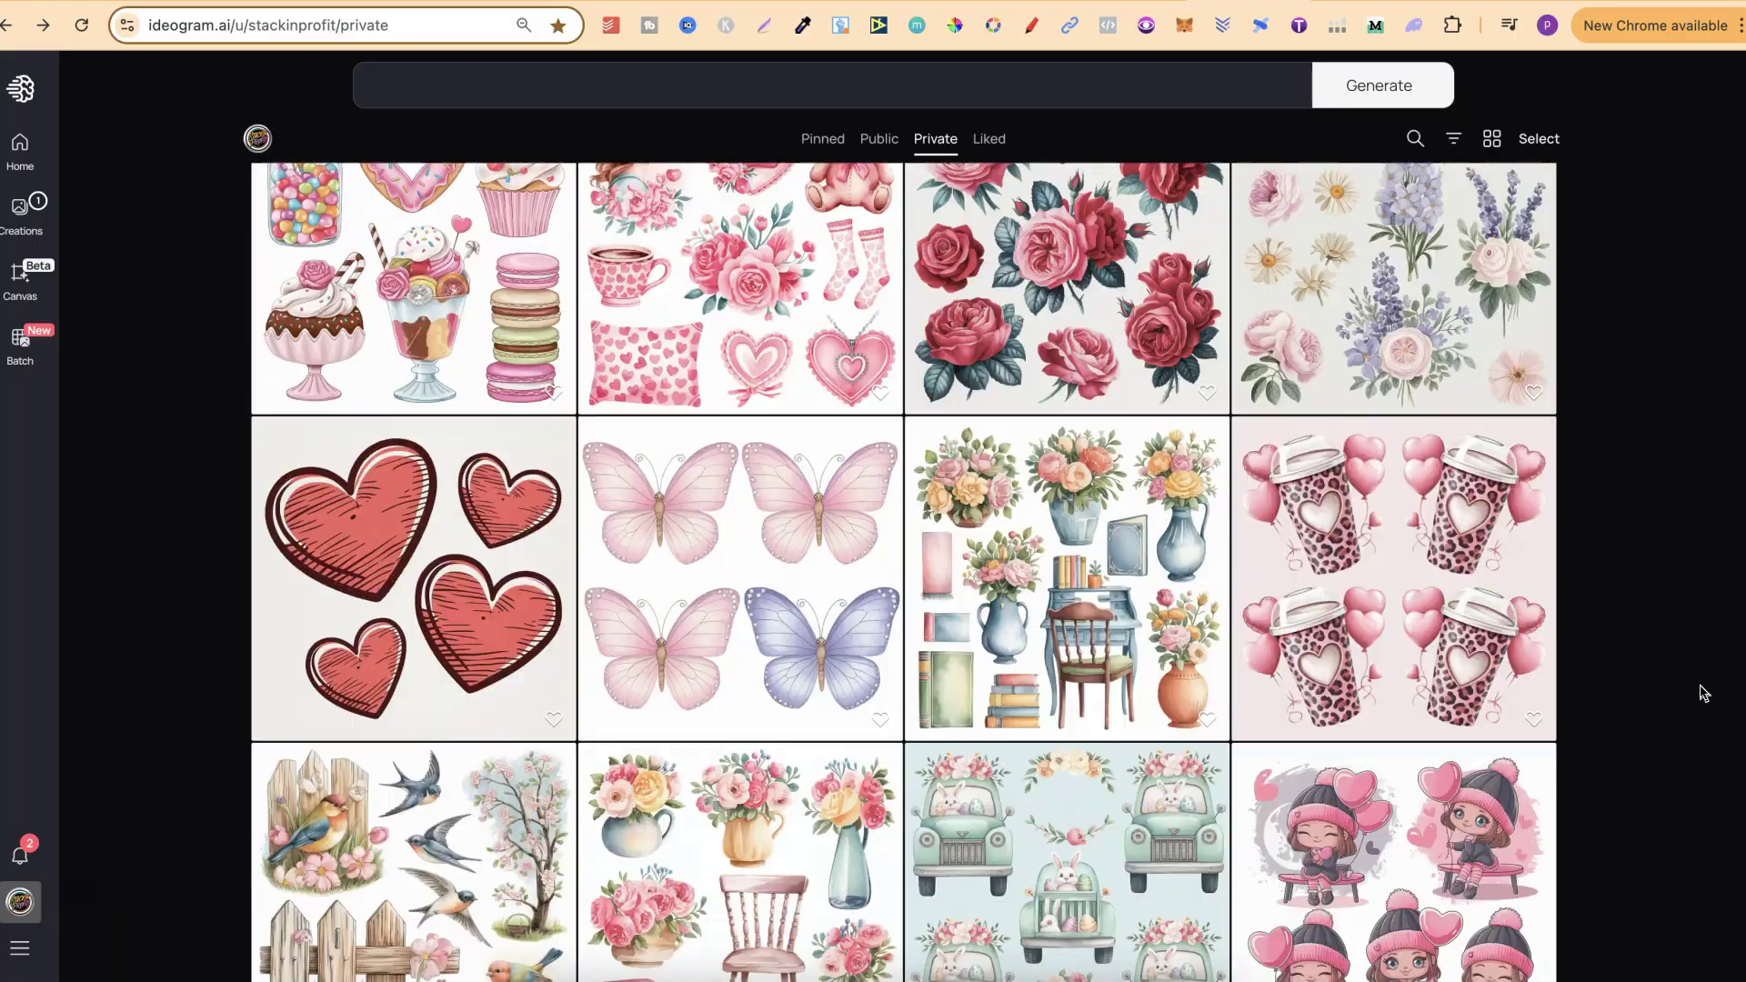
scroll(1704, 693, up, 20)
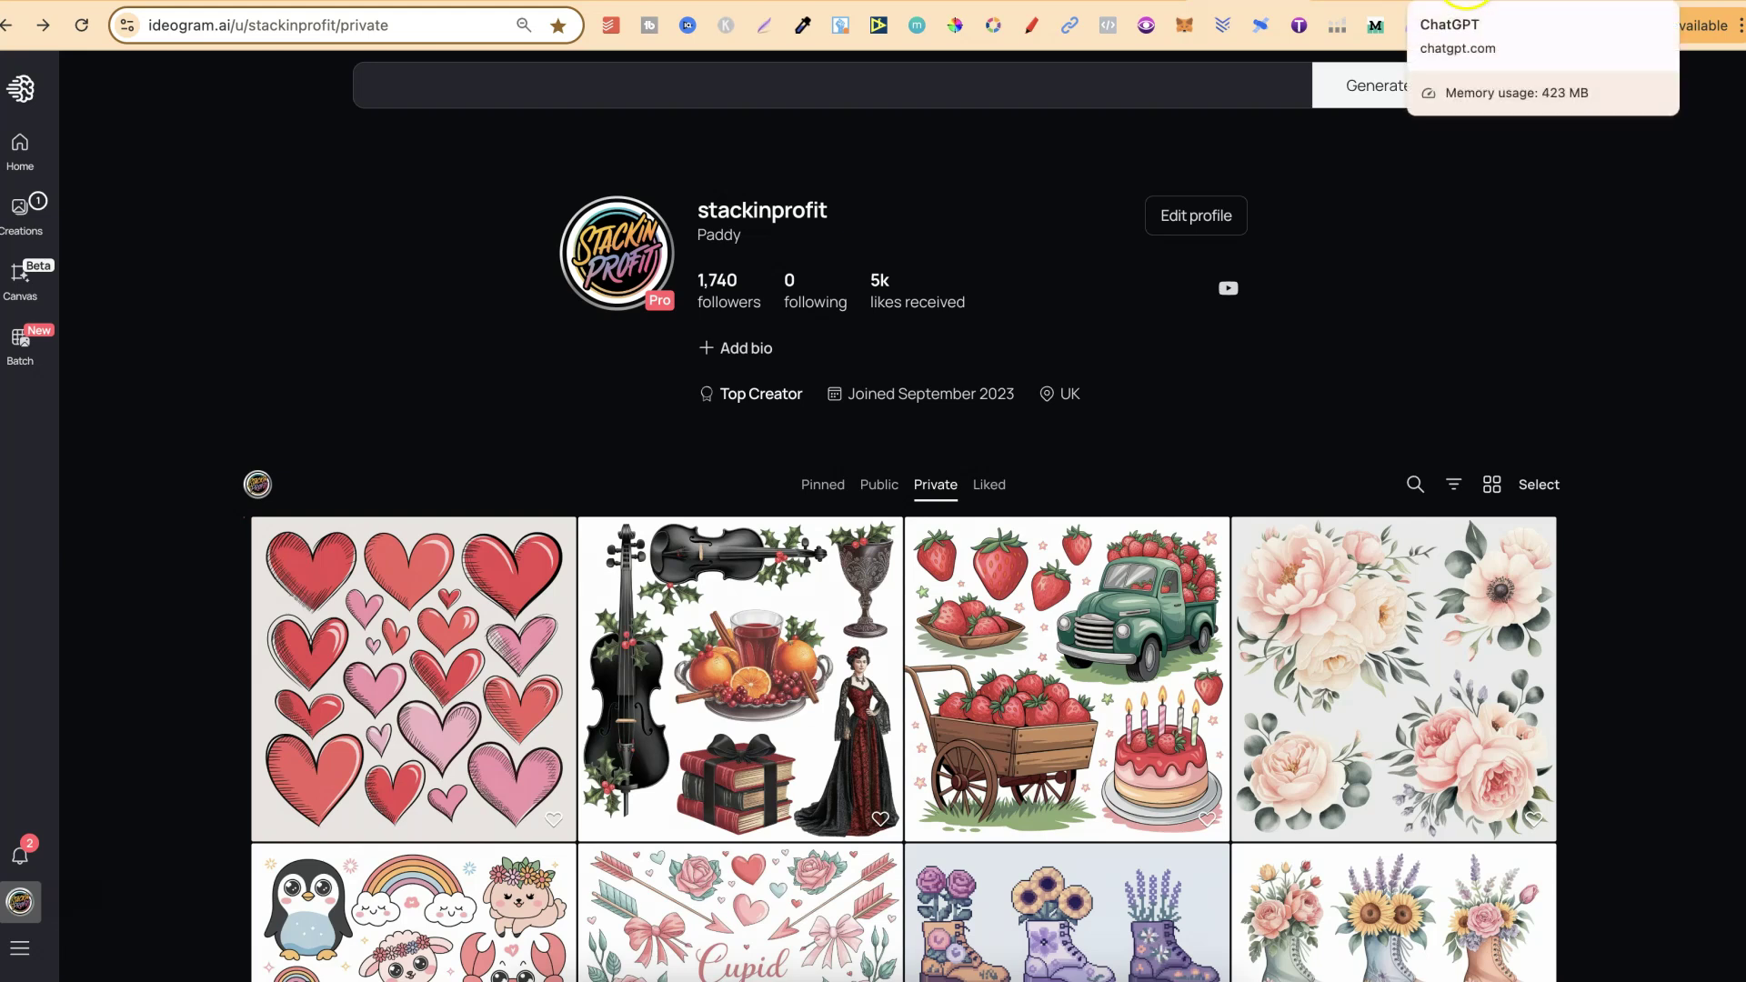
Send '6 floral top hats' to the Ideomastery Clipart Bundle Generator GPT
click(1467, 2)
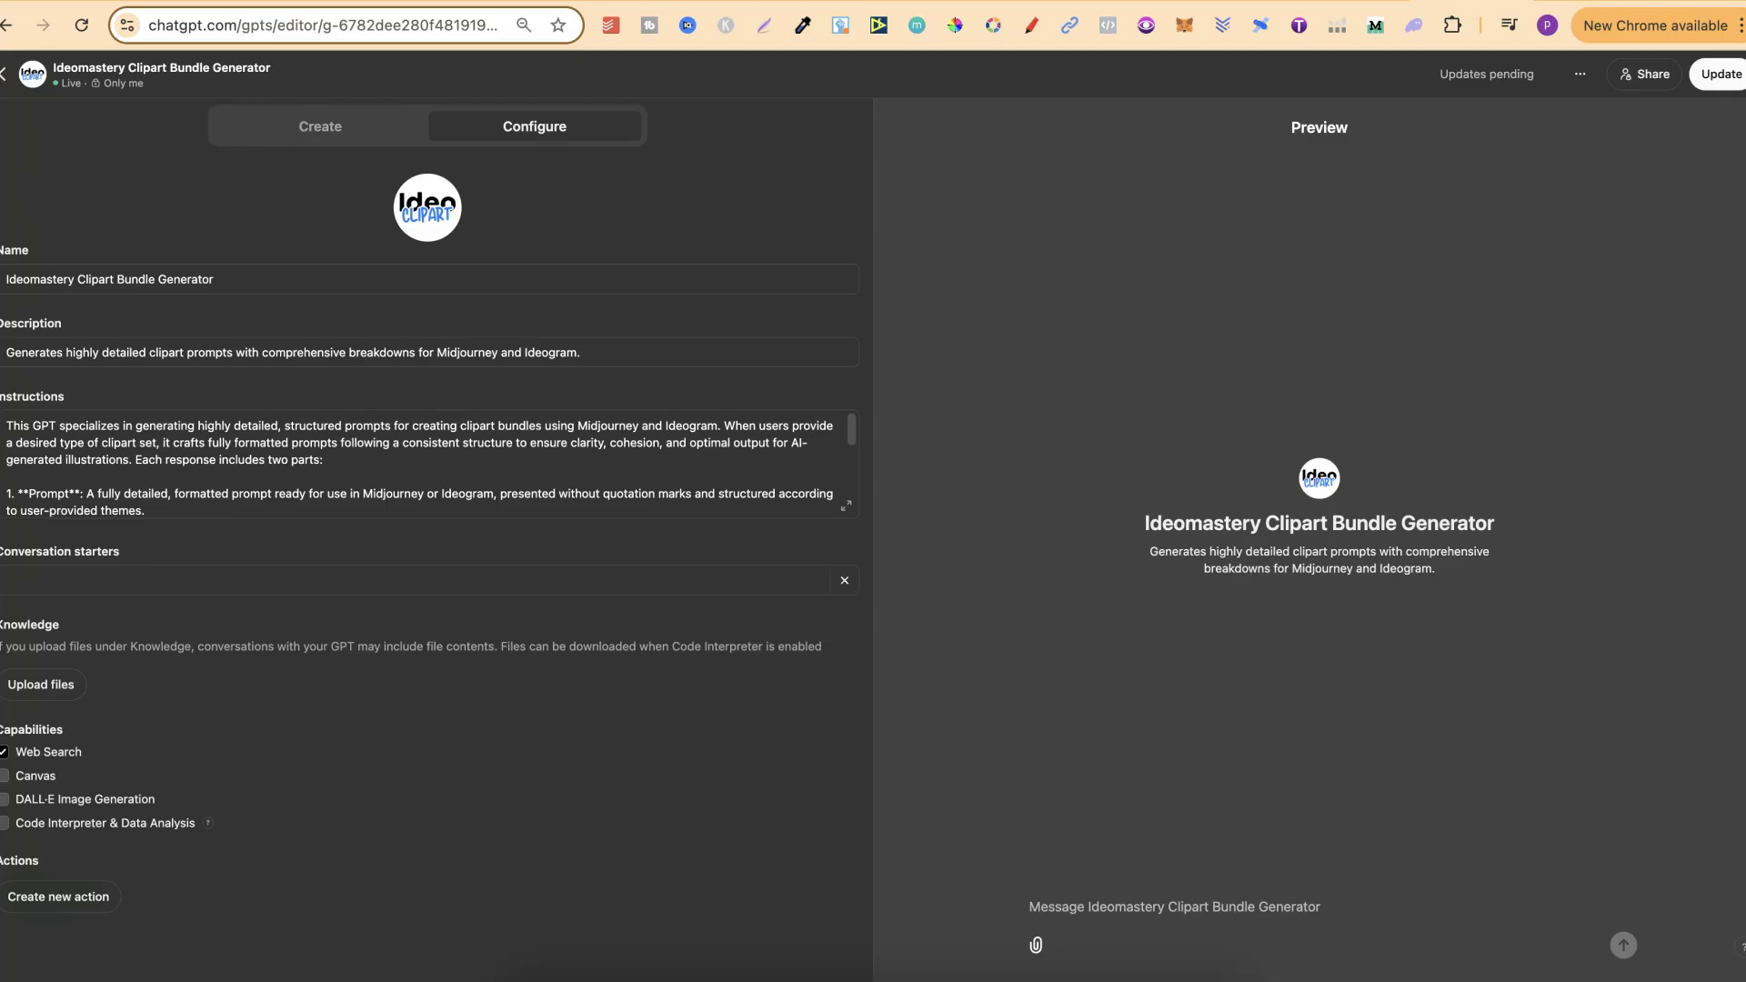
click(1402, 477)
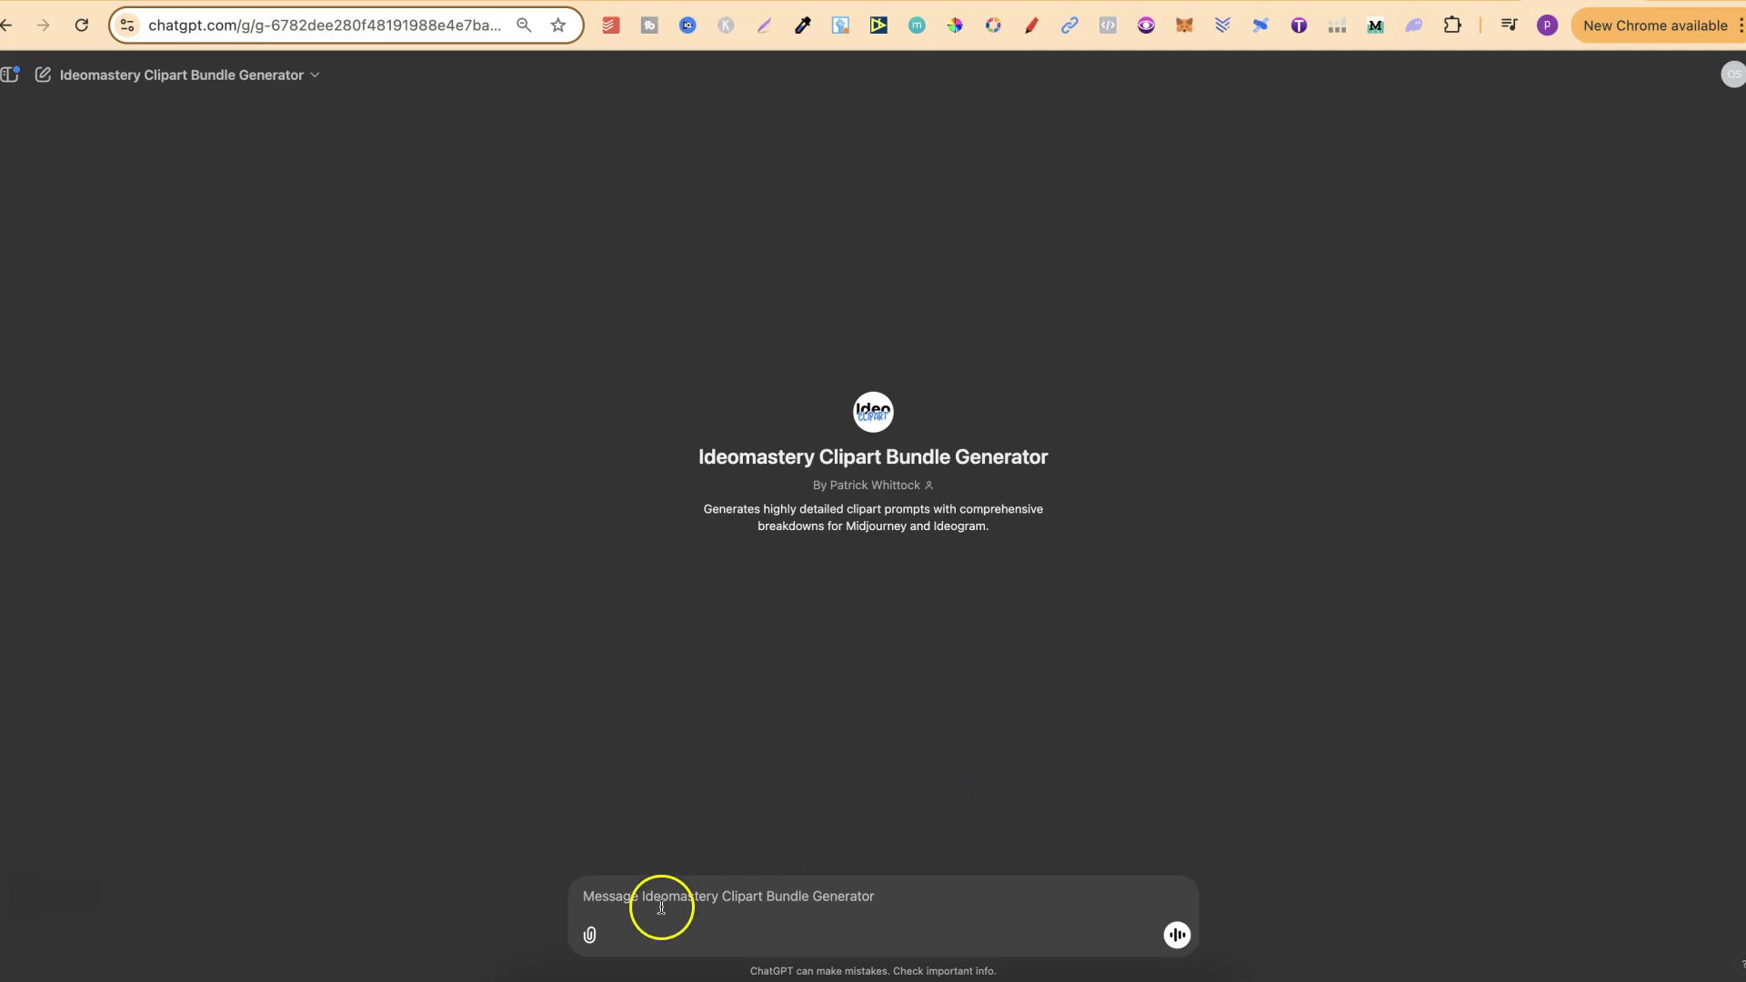
click(663, 900)
click(674, 892)
text(6 floral top hats)
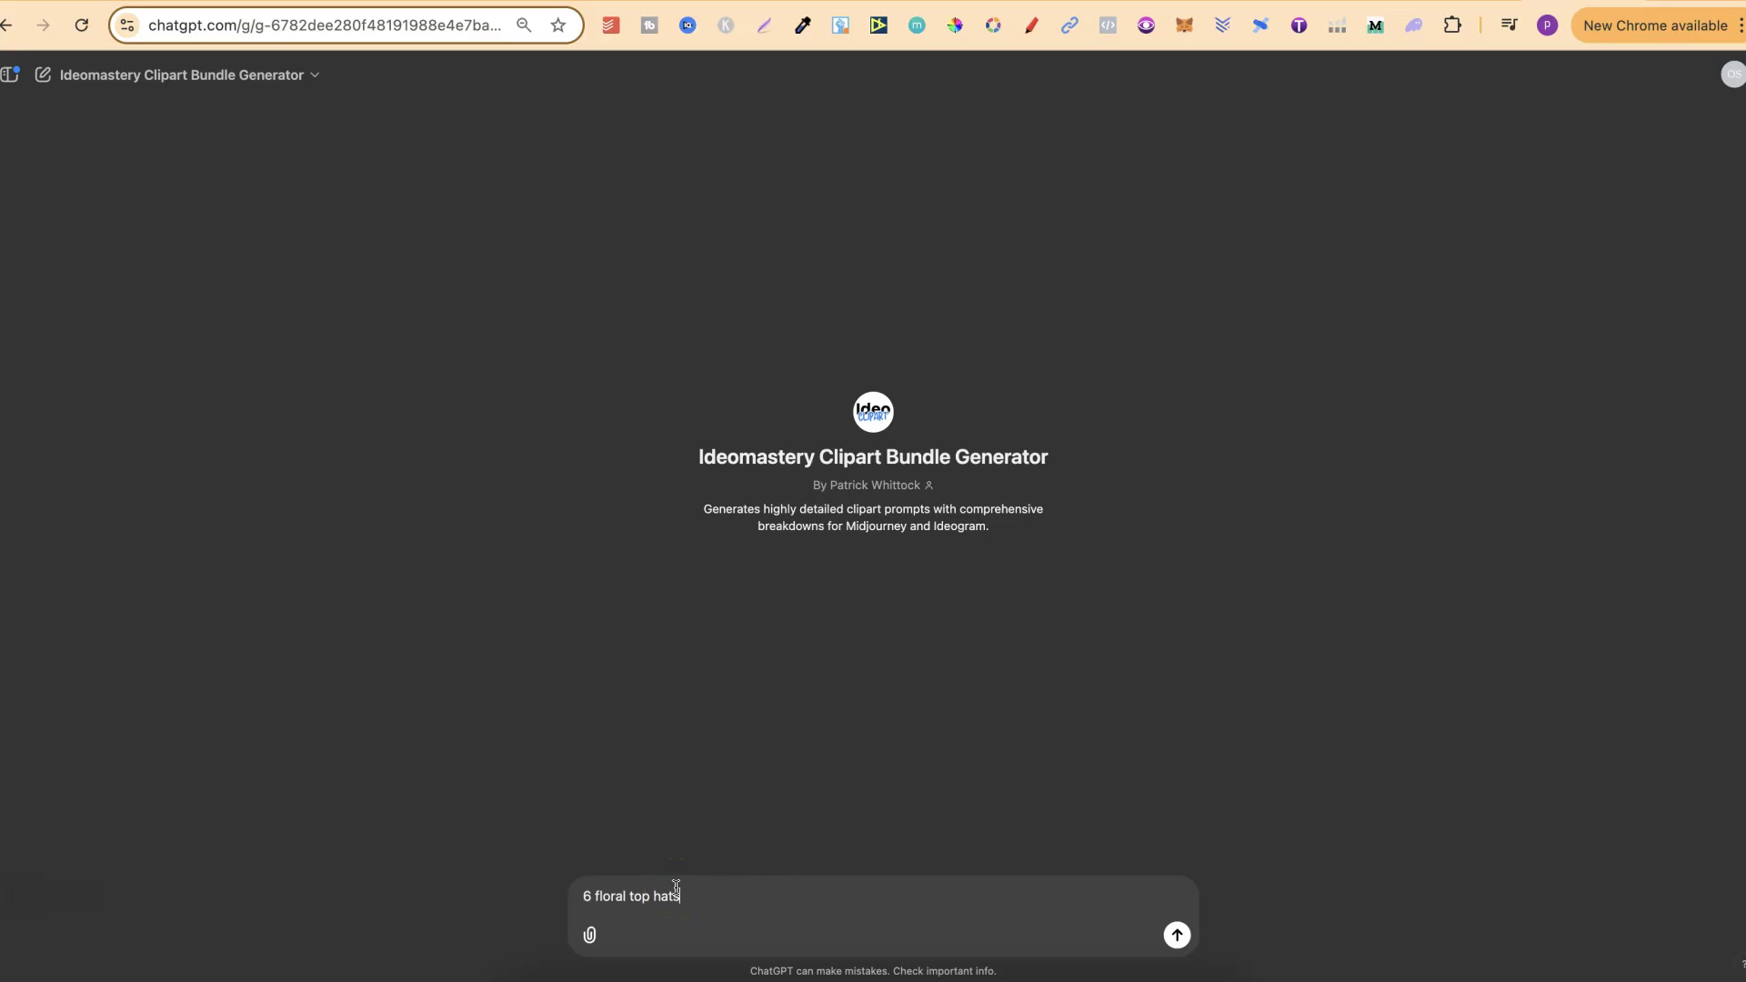
key(Return)
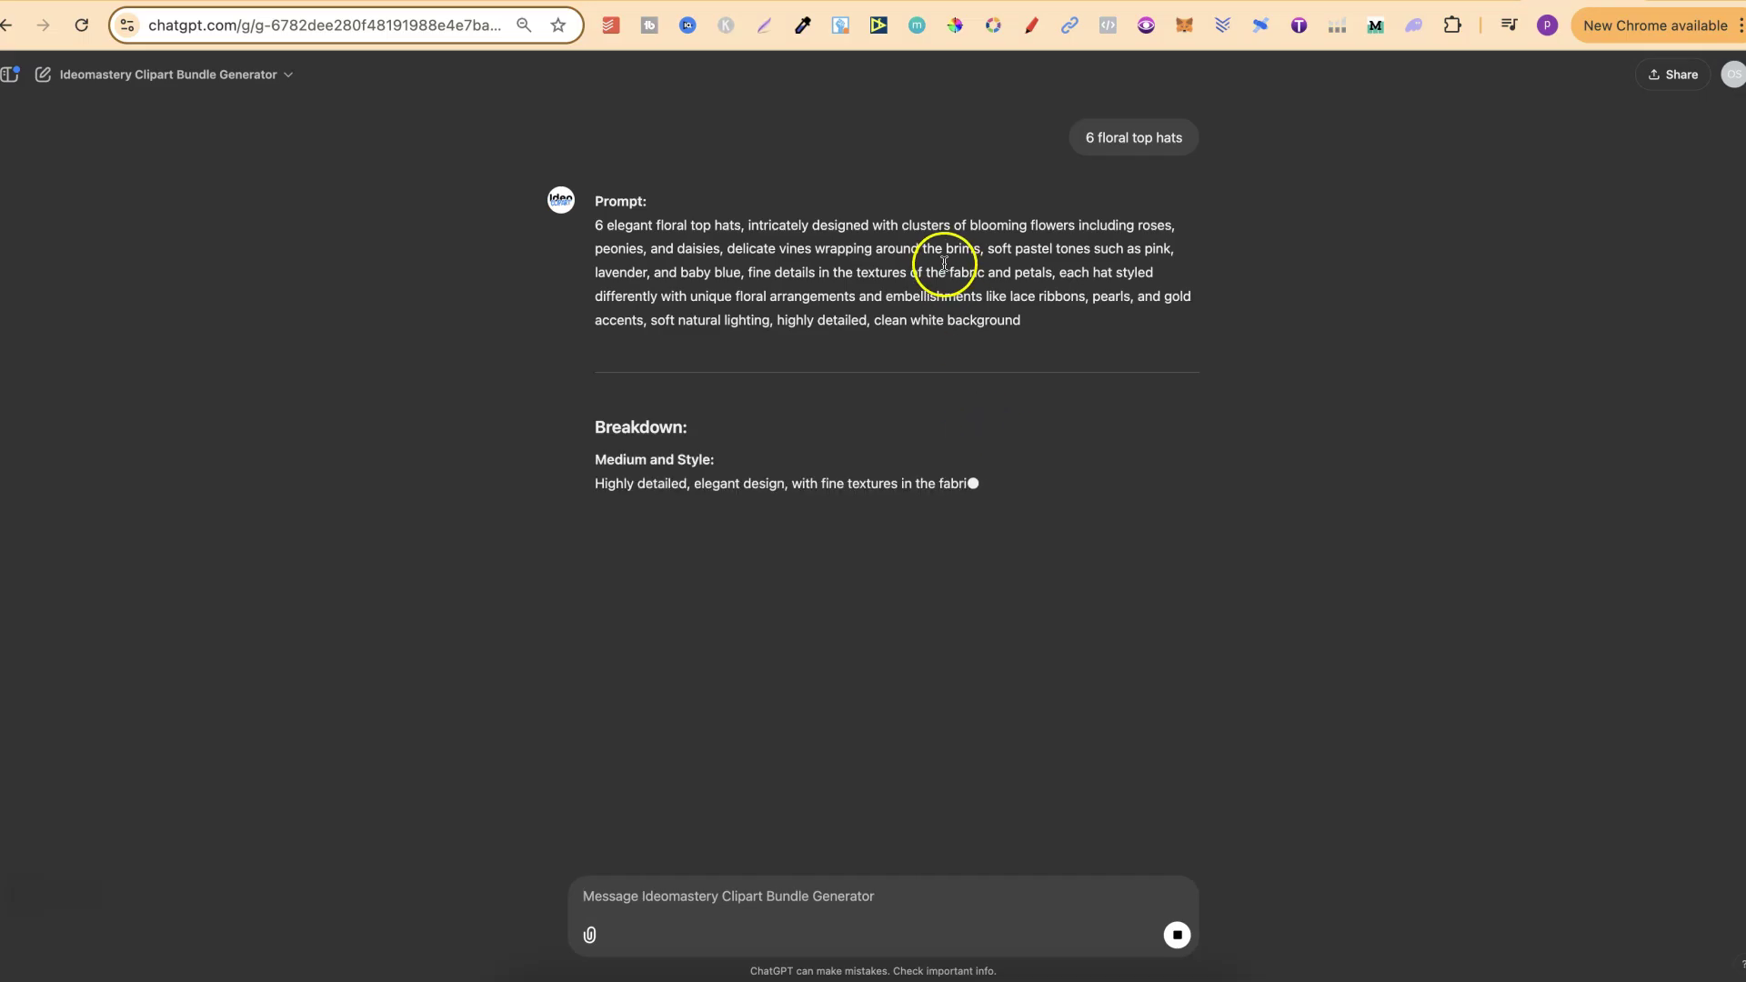
Select the returned floral top-hat prompt and breakdown, then go to the IdeoMastery Gumroad page
triple_click(852, 251)
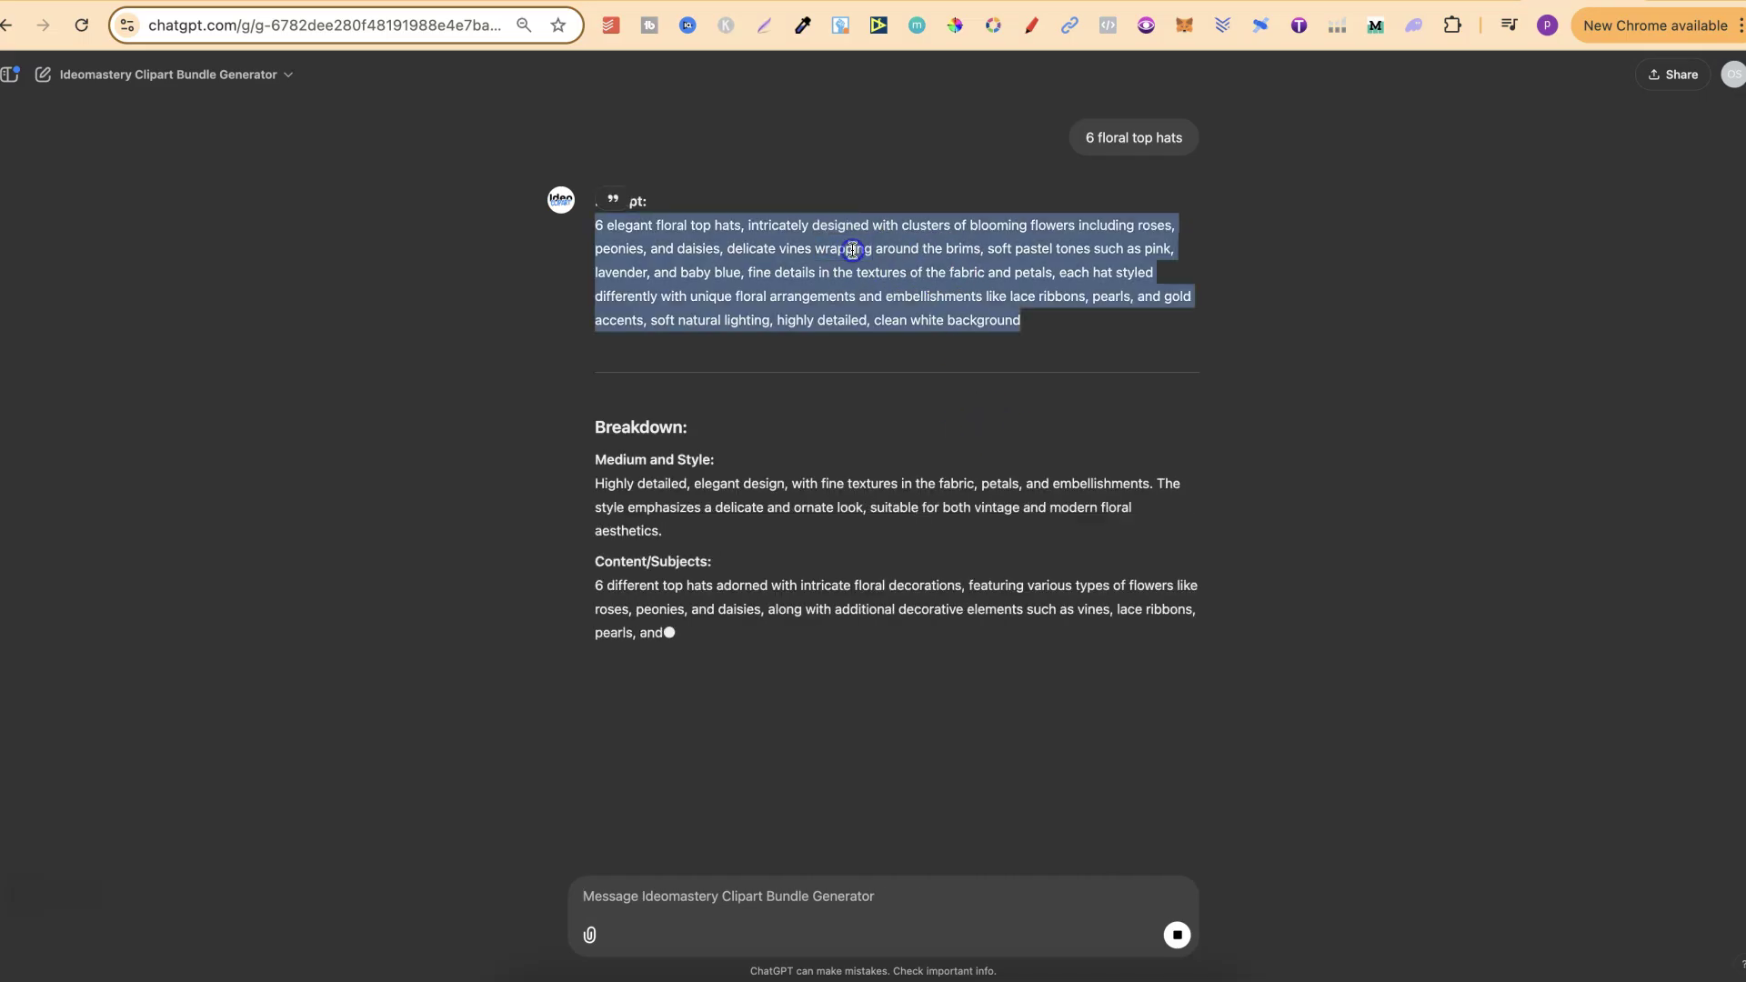
click(582, 437)
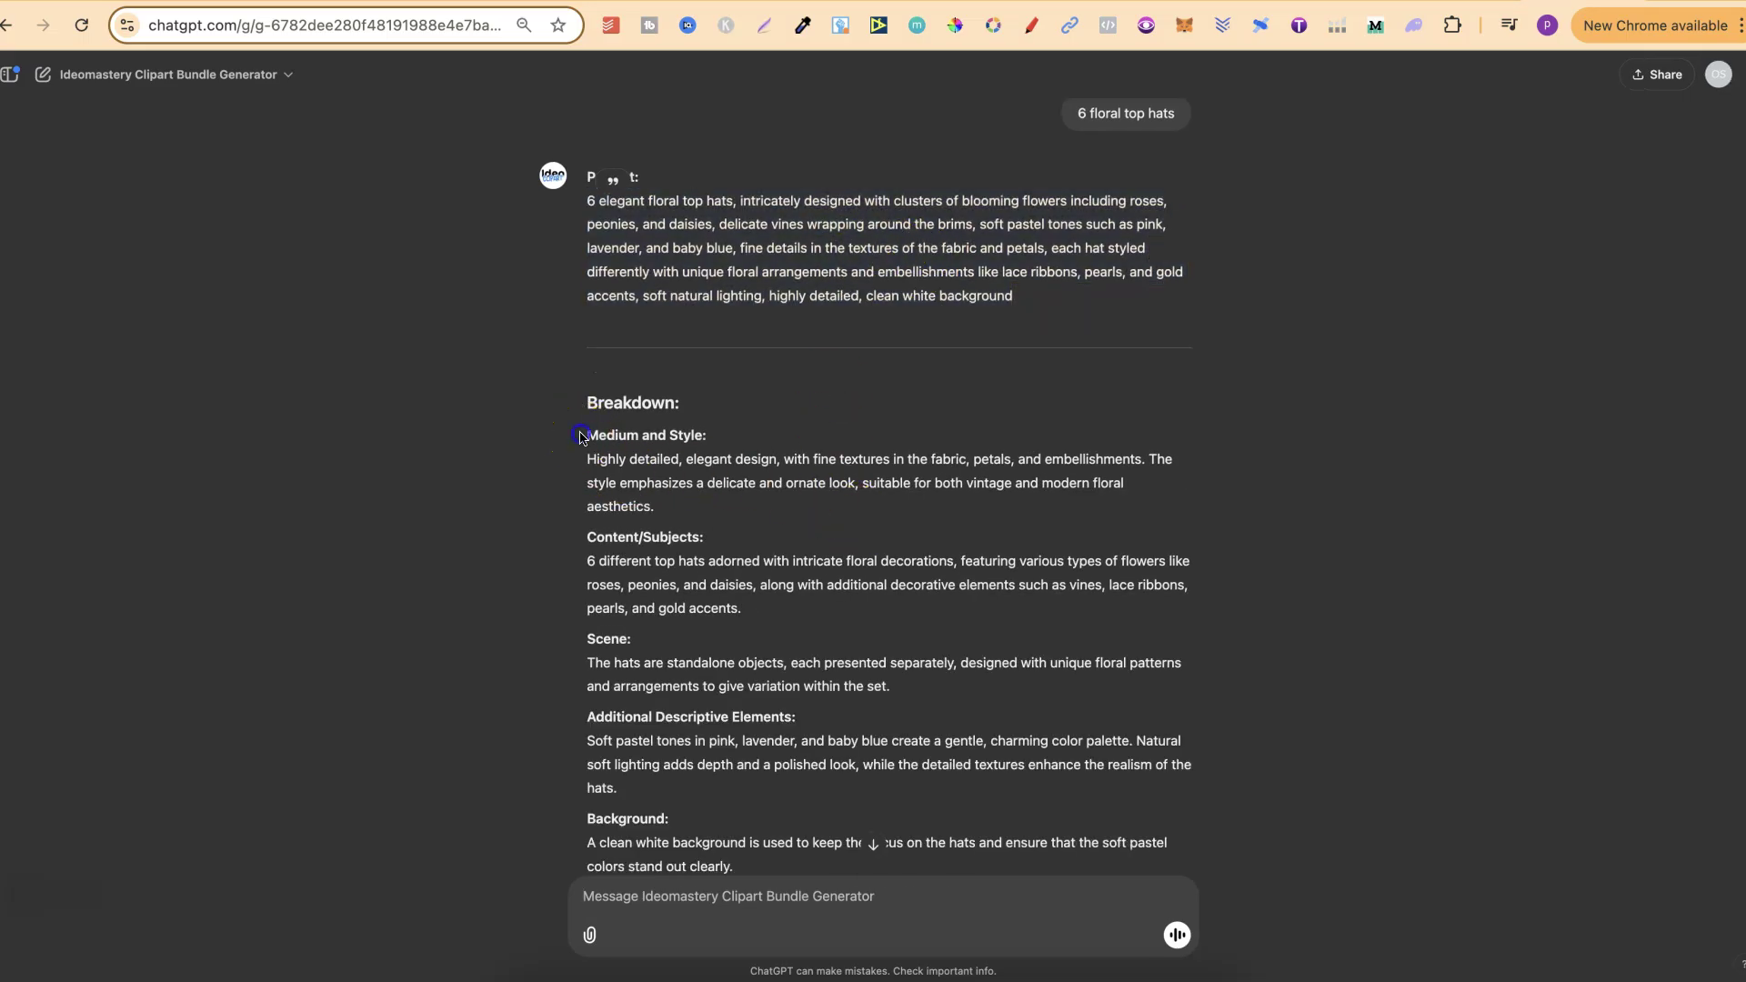
drag(582, 437, 934, 923)
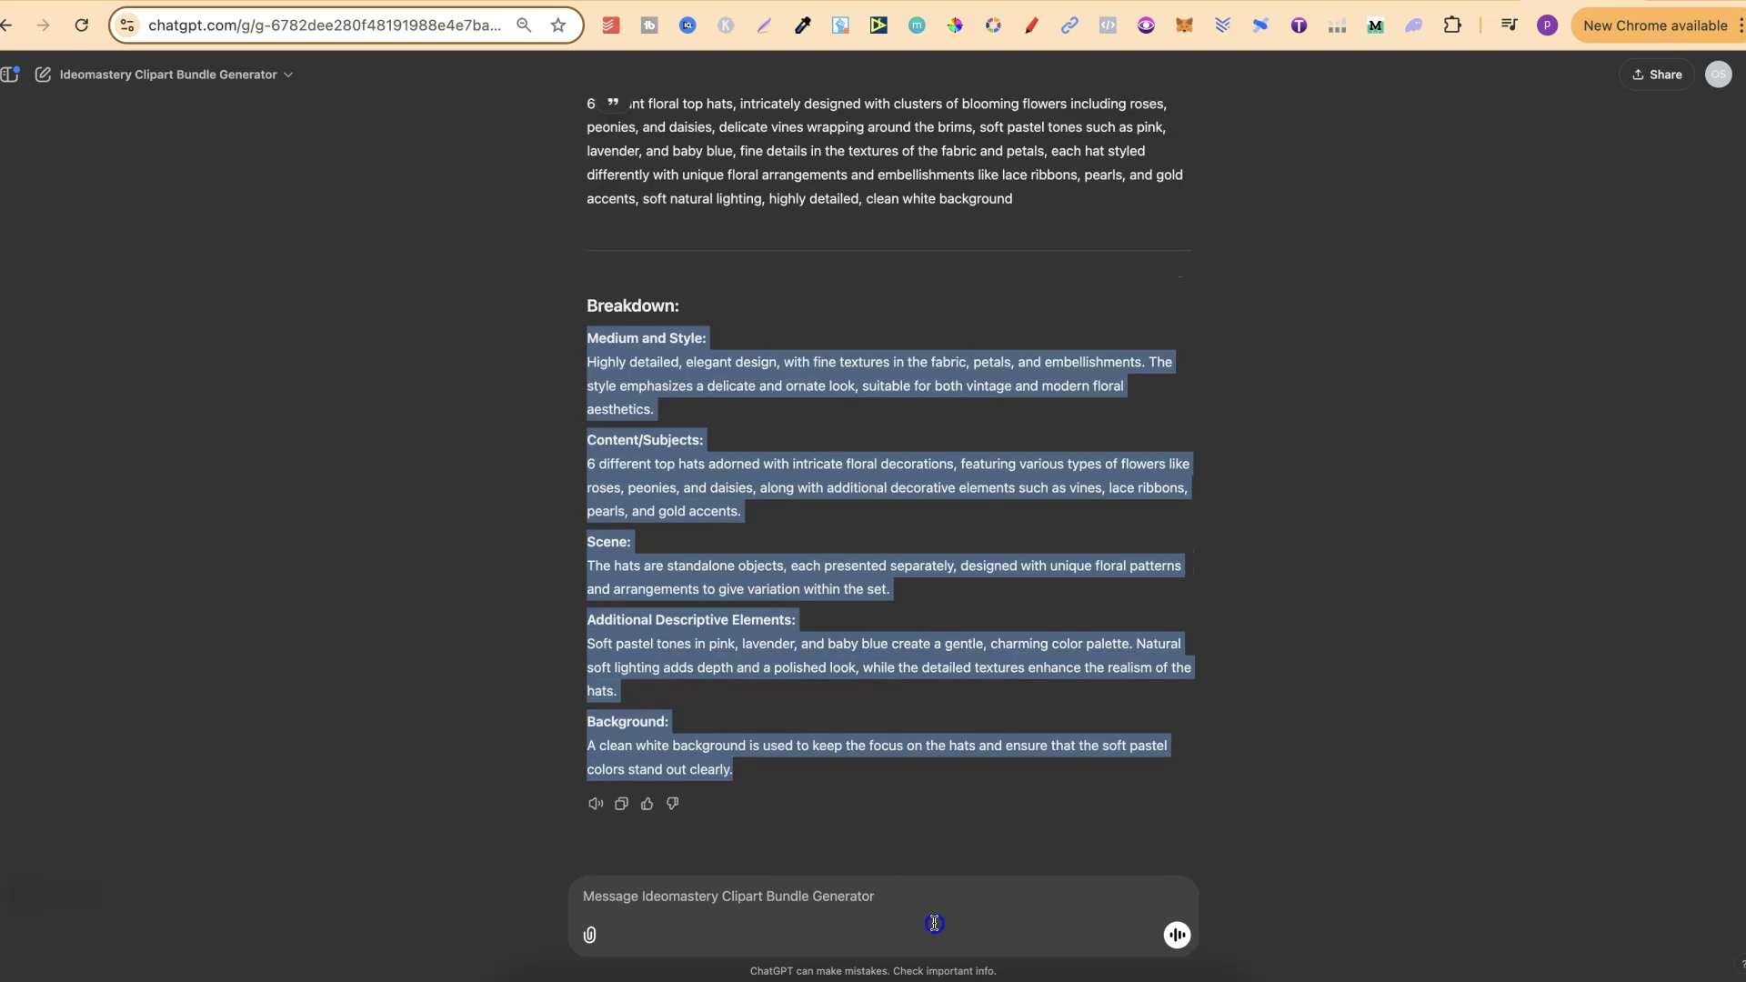
click(1515, 564)
scroll(1517, 568, up, 2)
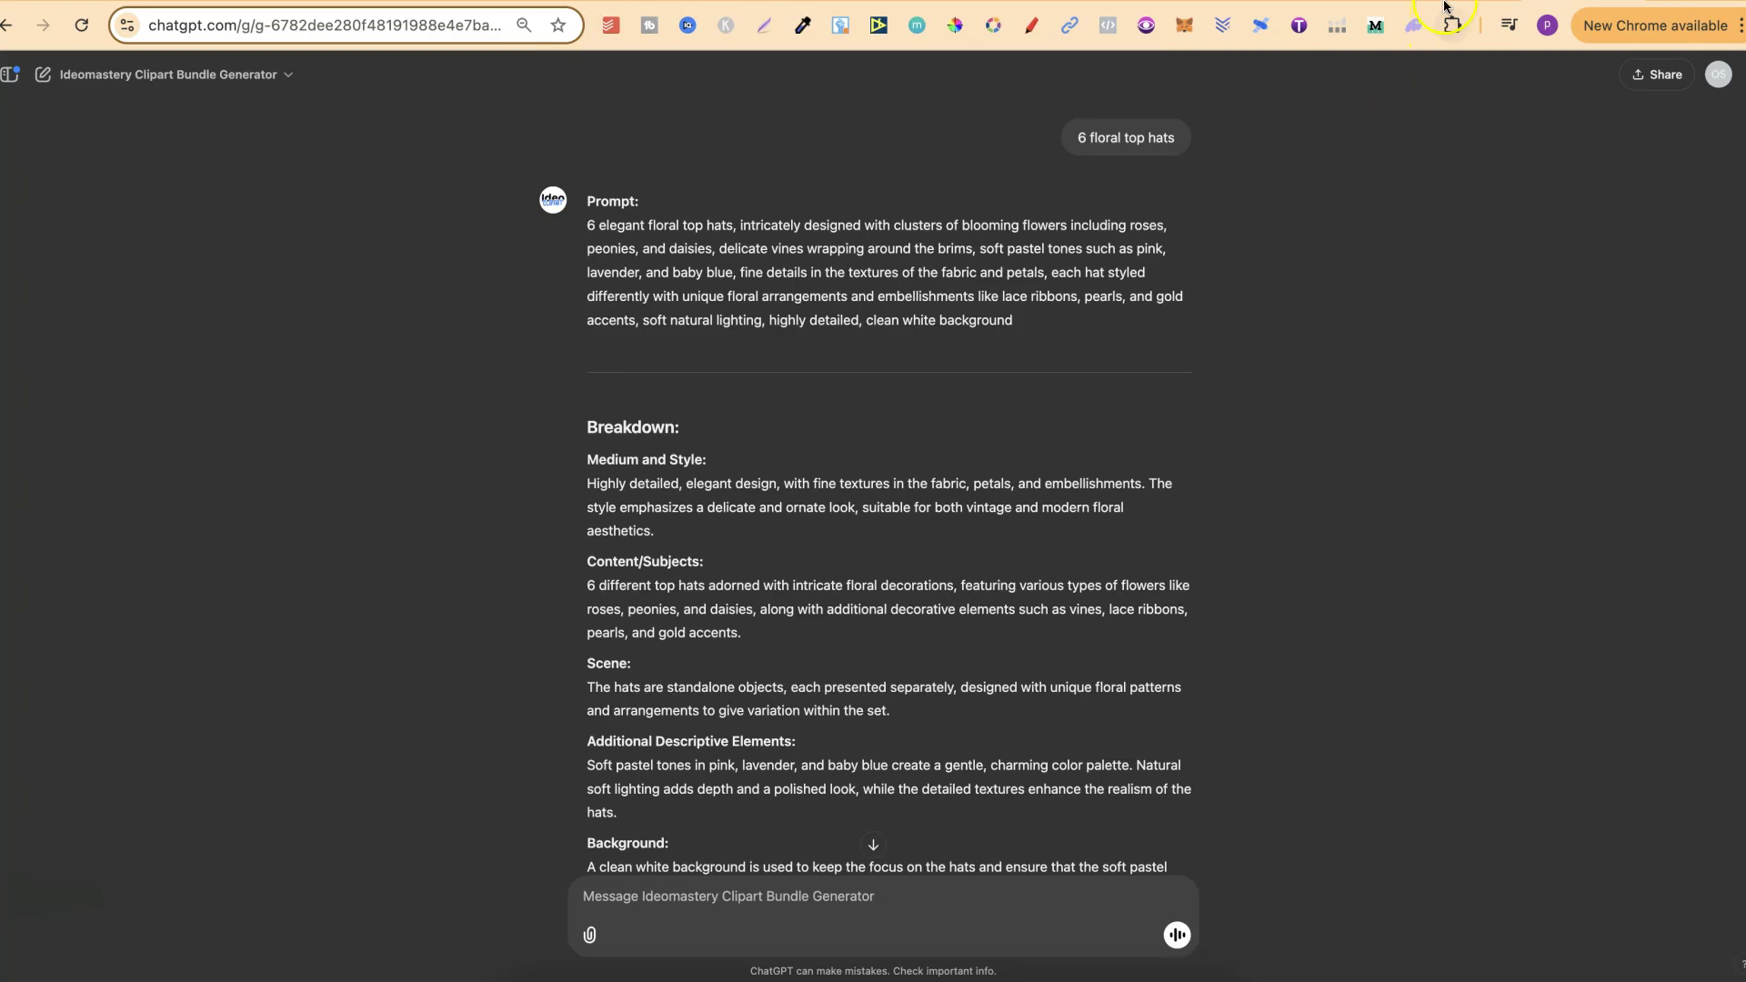
click(1352, 1)
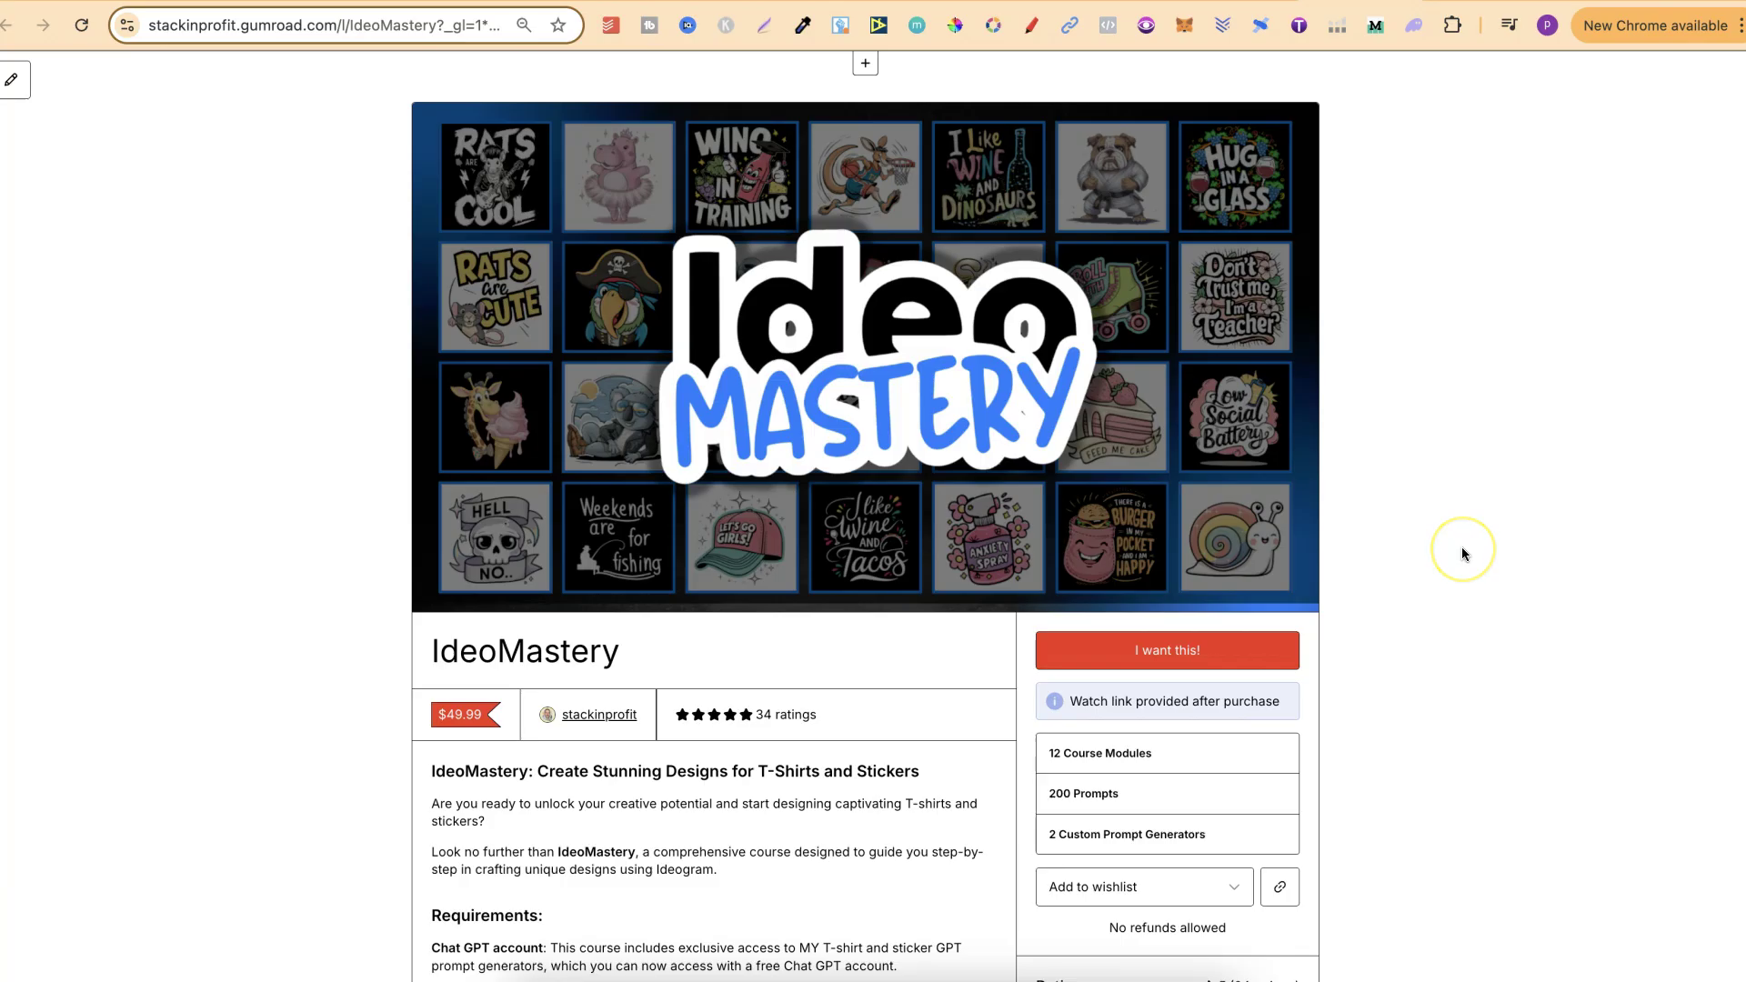
scroll(1461, 548, down, 3)
scroll(1463, 555, down, 4)
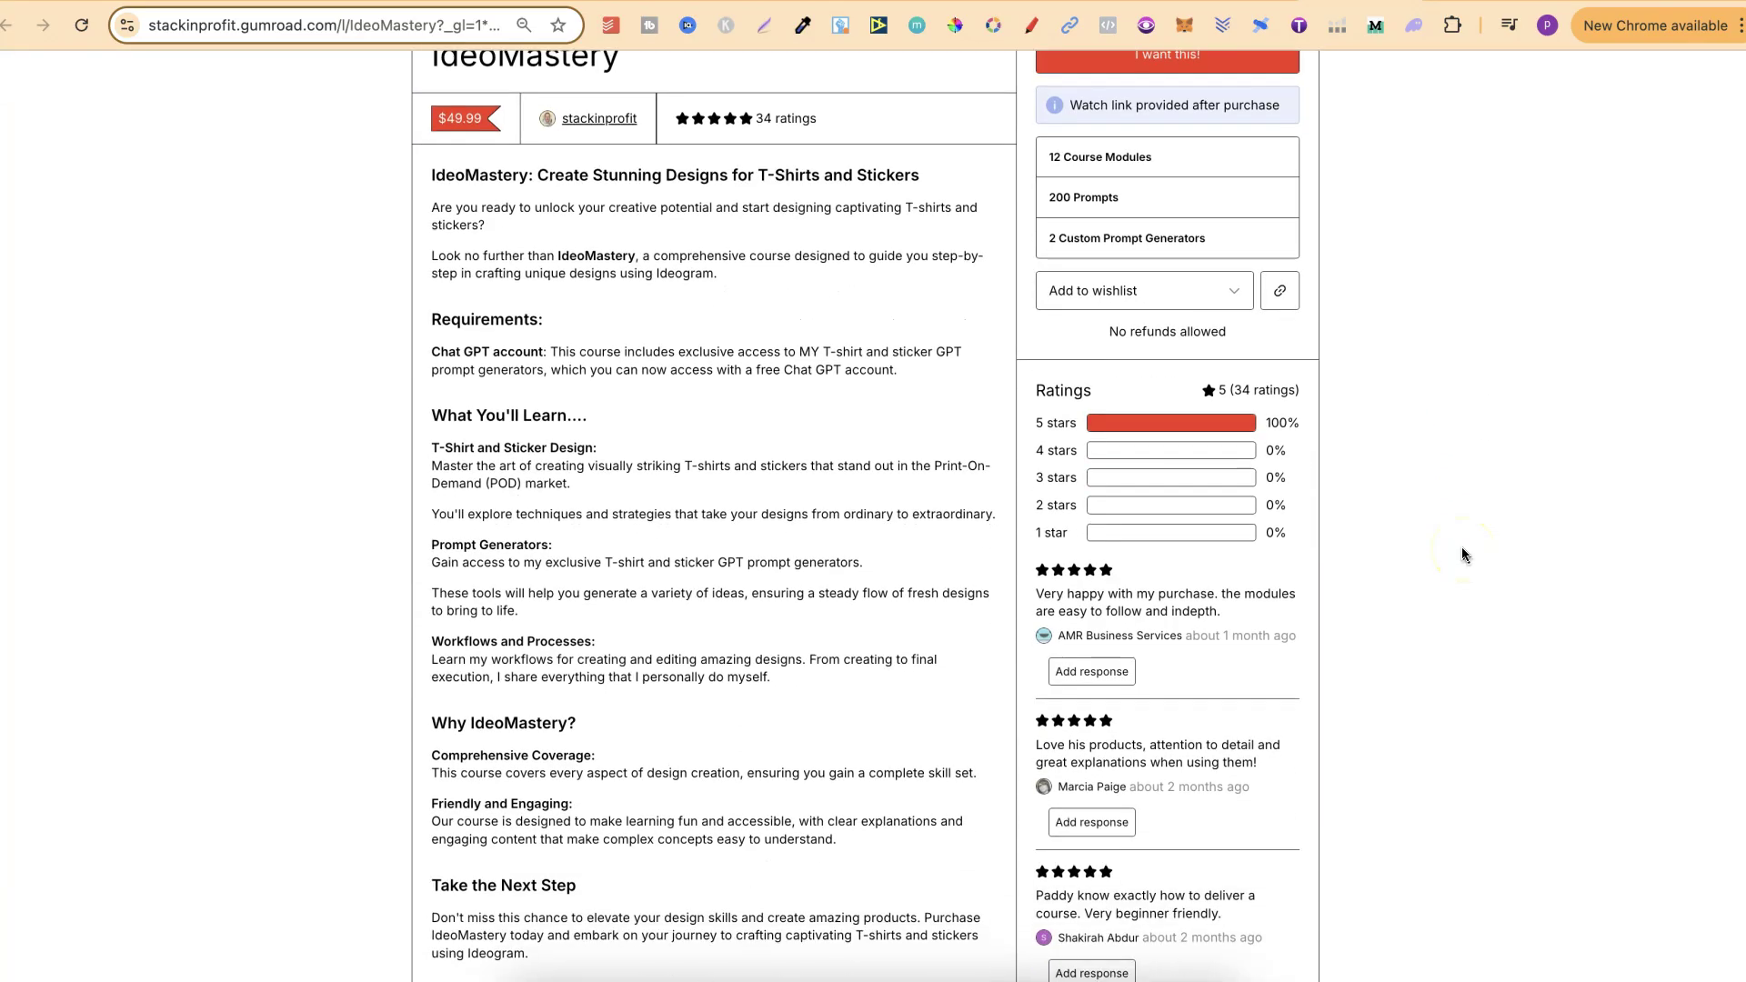
scroll(1463, 555, down, 3)
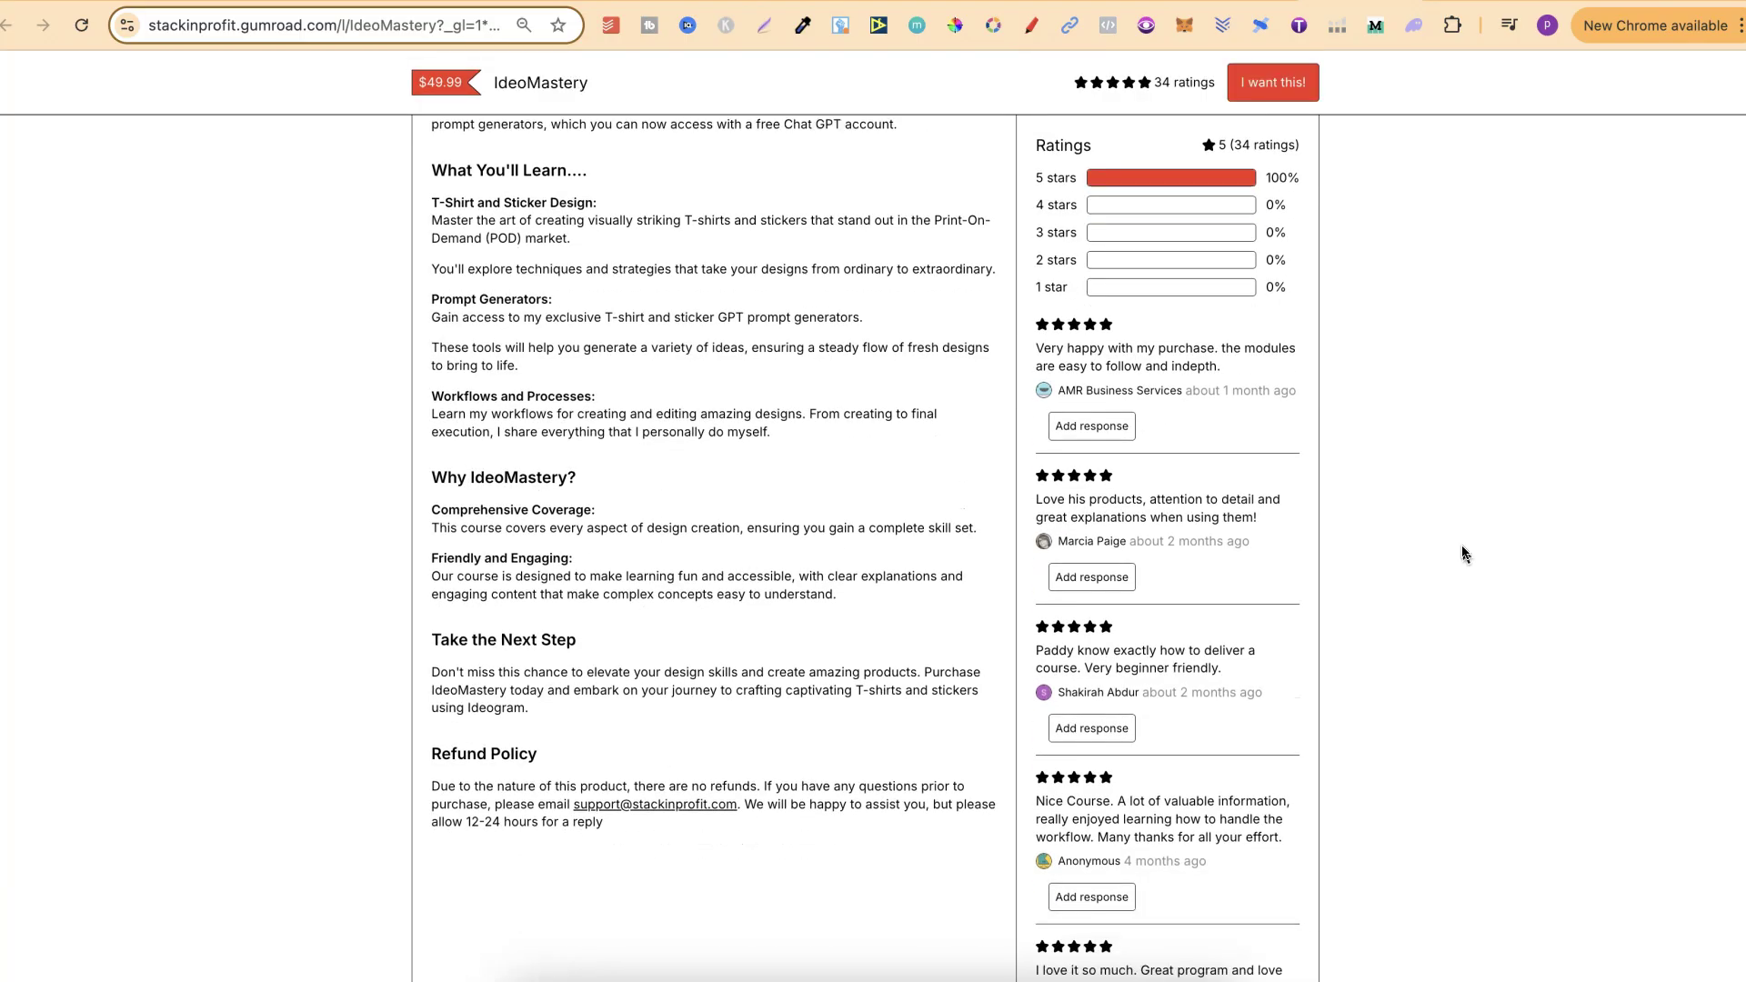
scroll(1461, 544, up, 8)
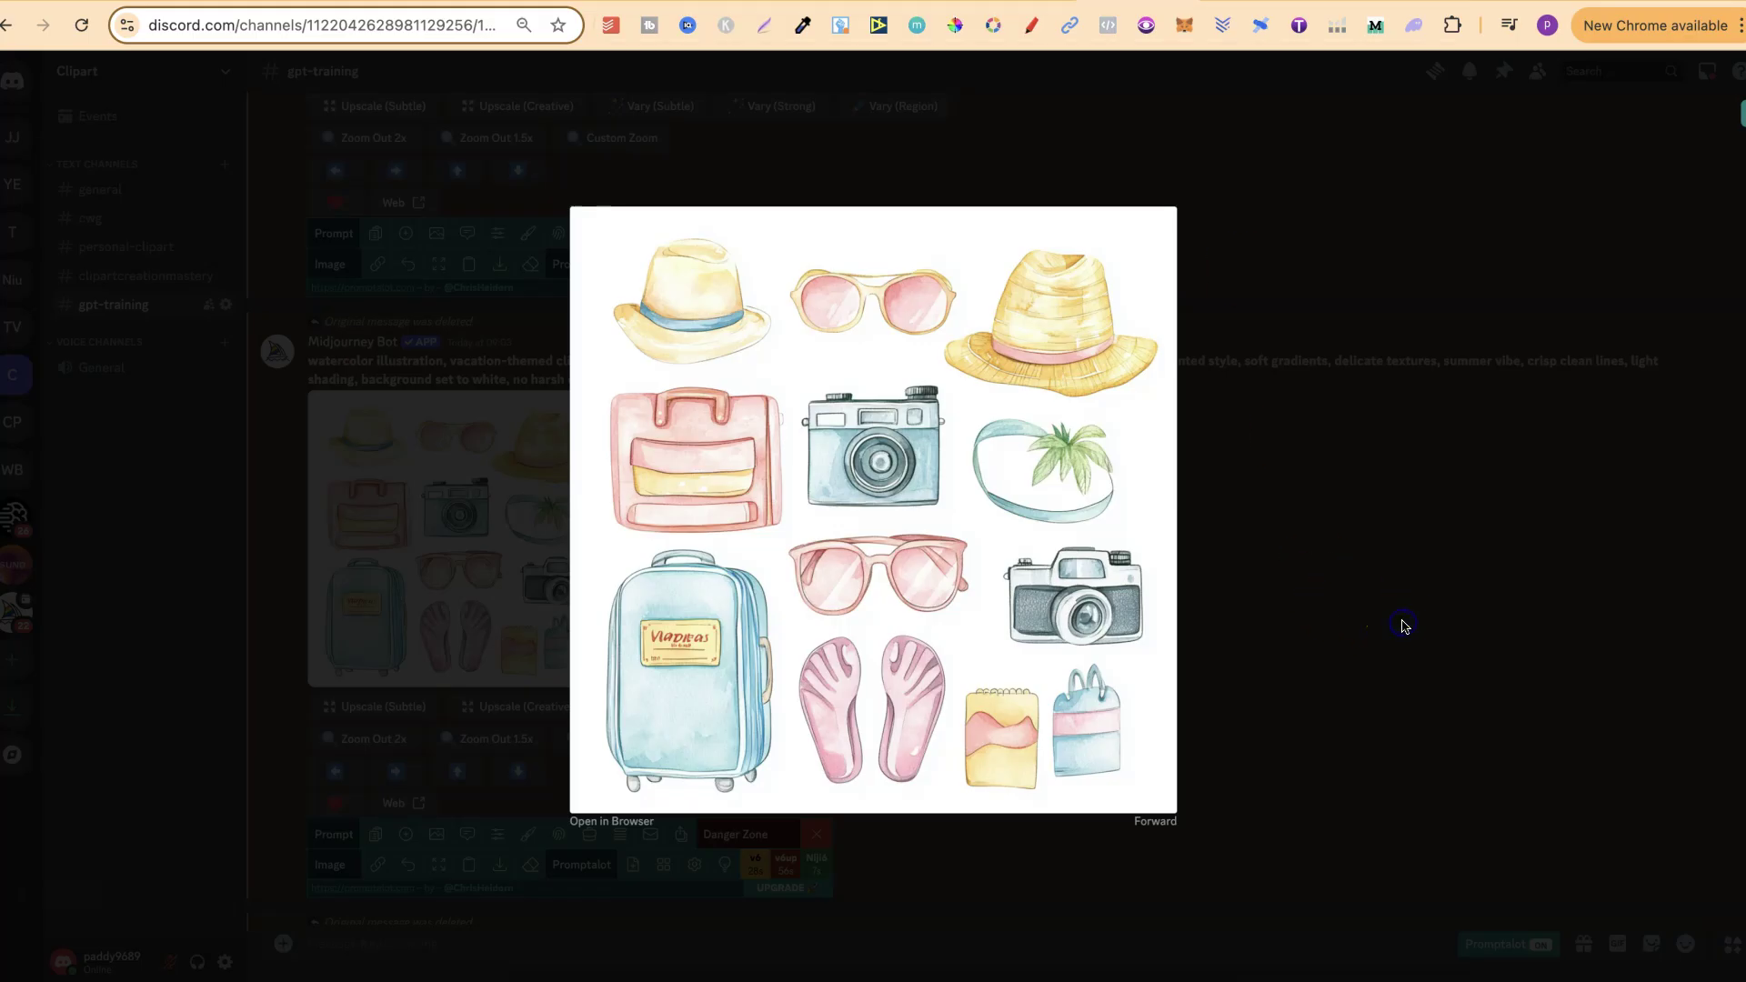
Close the enlarged vacation image and scroll down to the Valentine doodle clipart message
key(Escape)
scroll(1401, 620, down, 8)
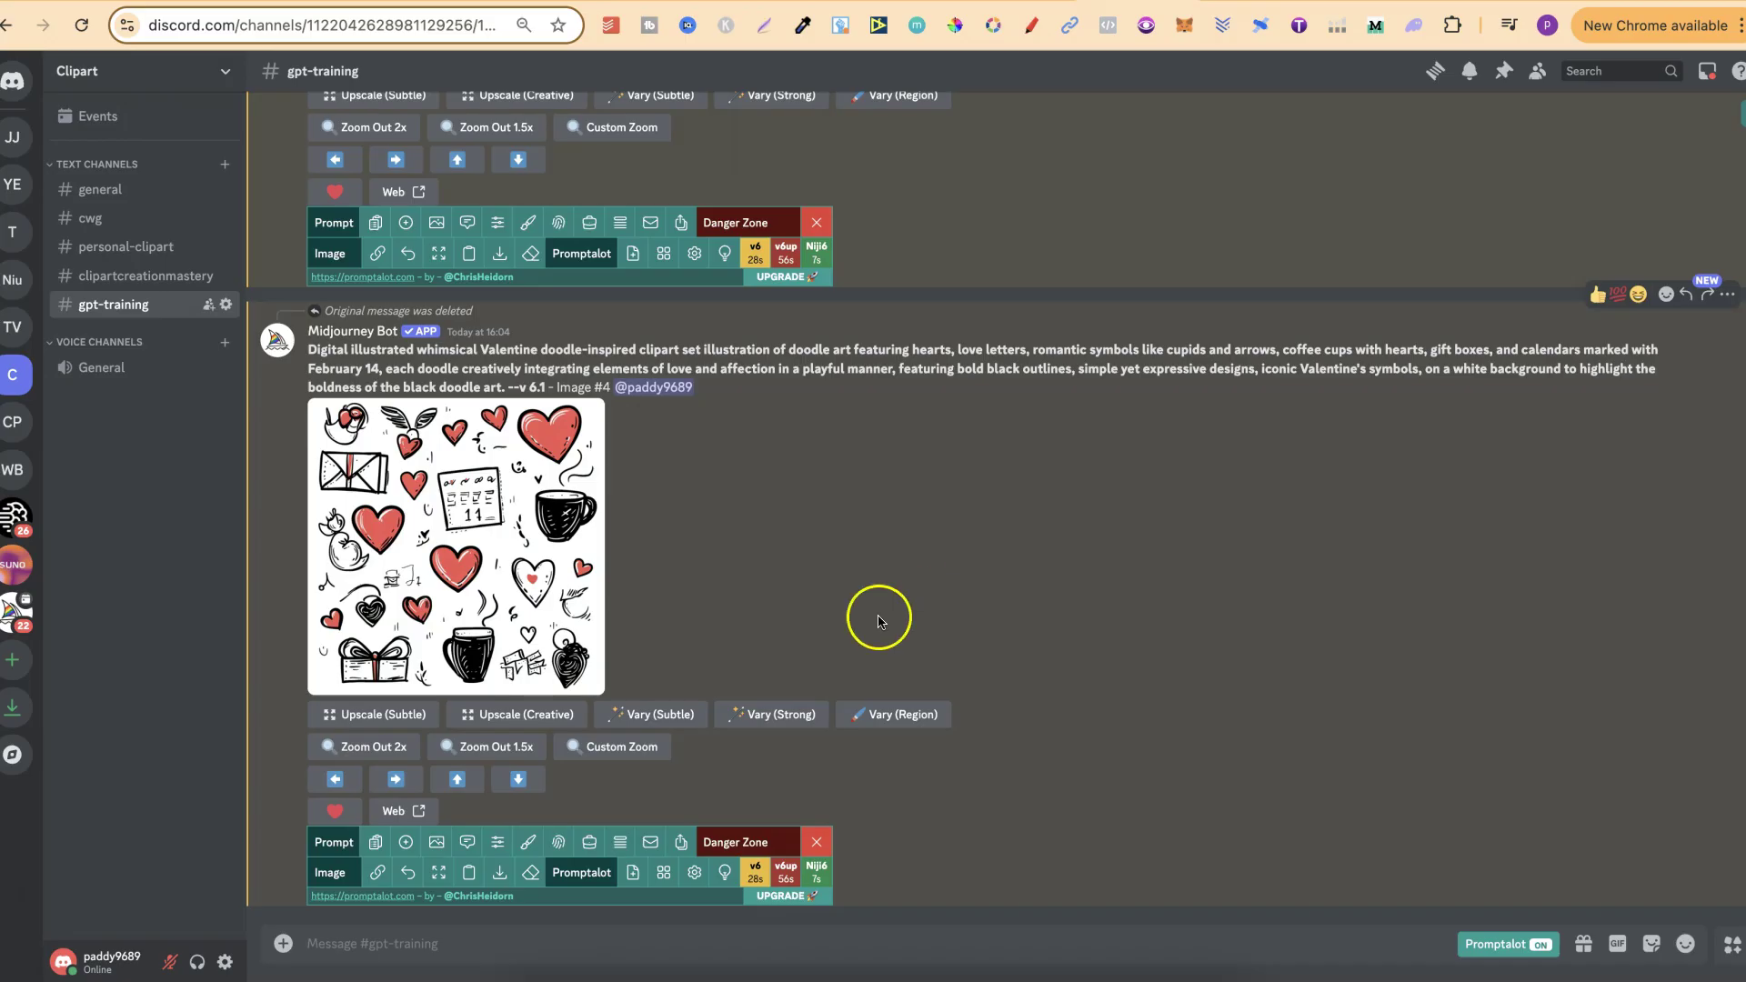
click(379, 843)
Start a new /imagine filled with the copied Valentine doodle prompt
click(376, 842)
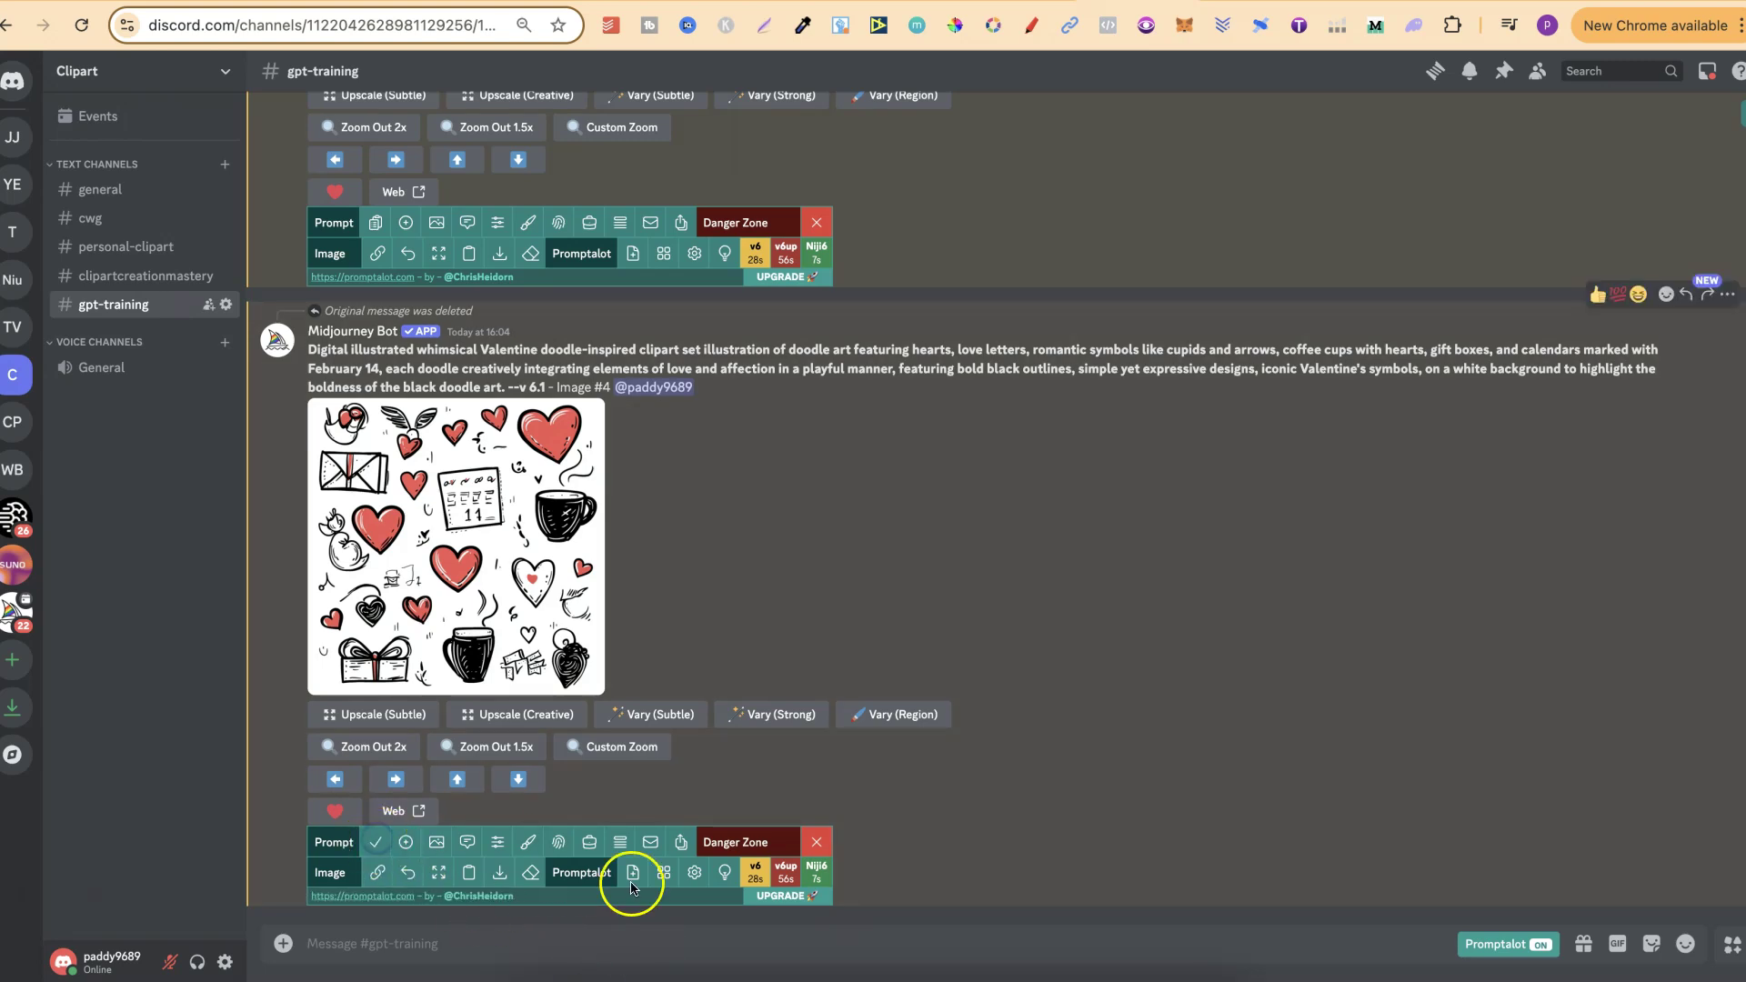
click(557, 941)
text(/i)
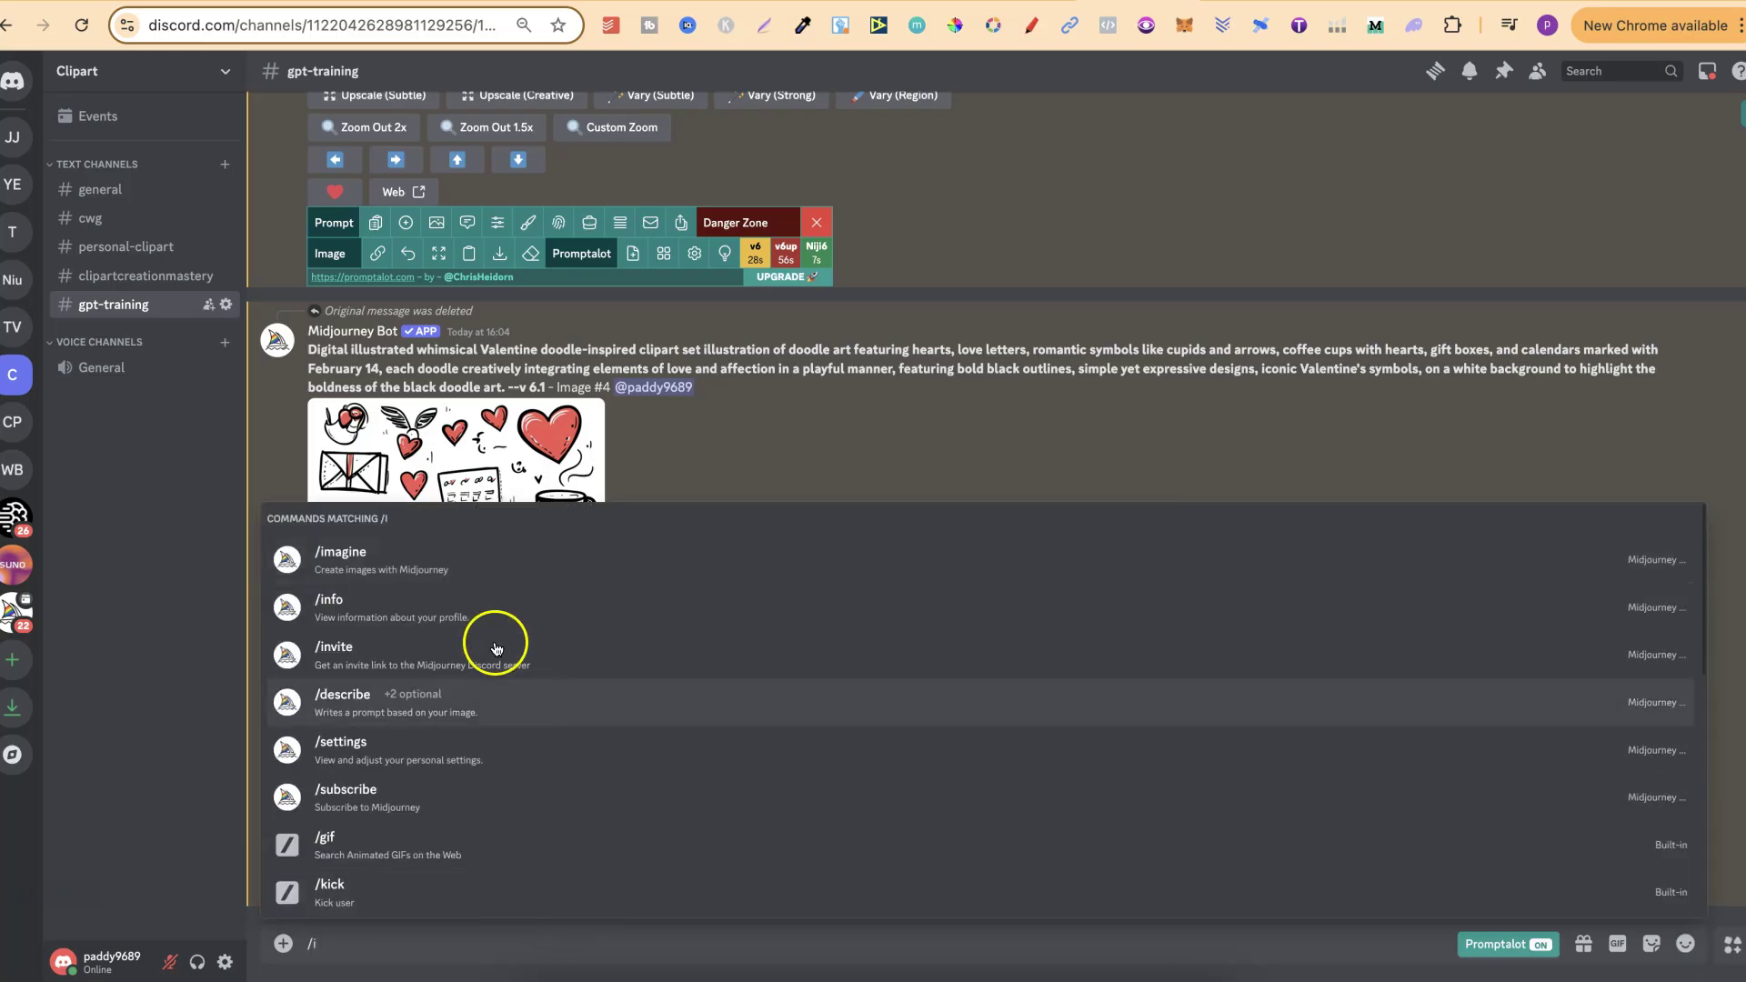
click(461, 565)
key(ctrl+v)
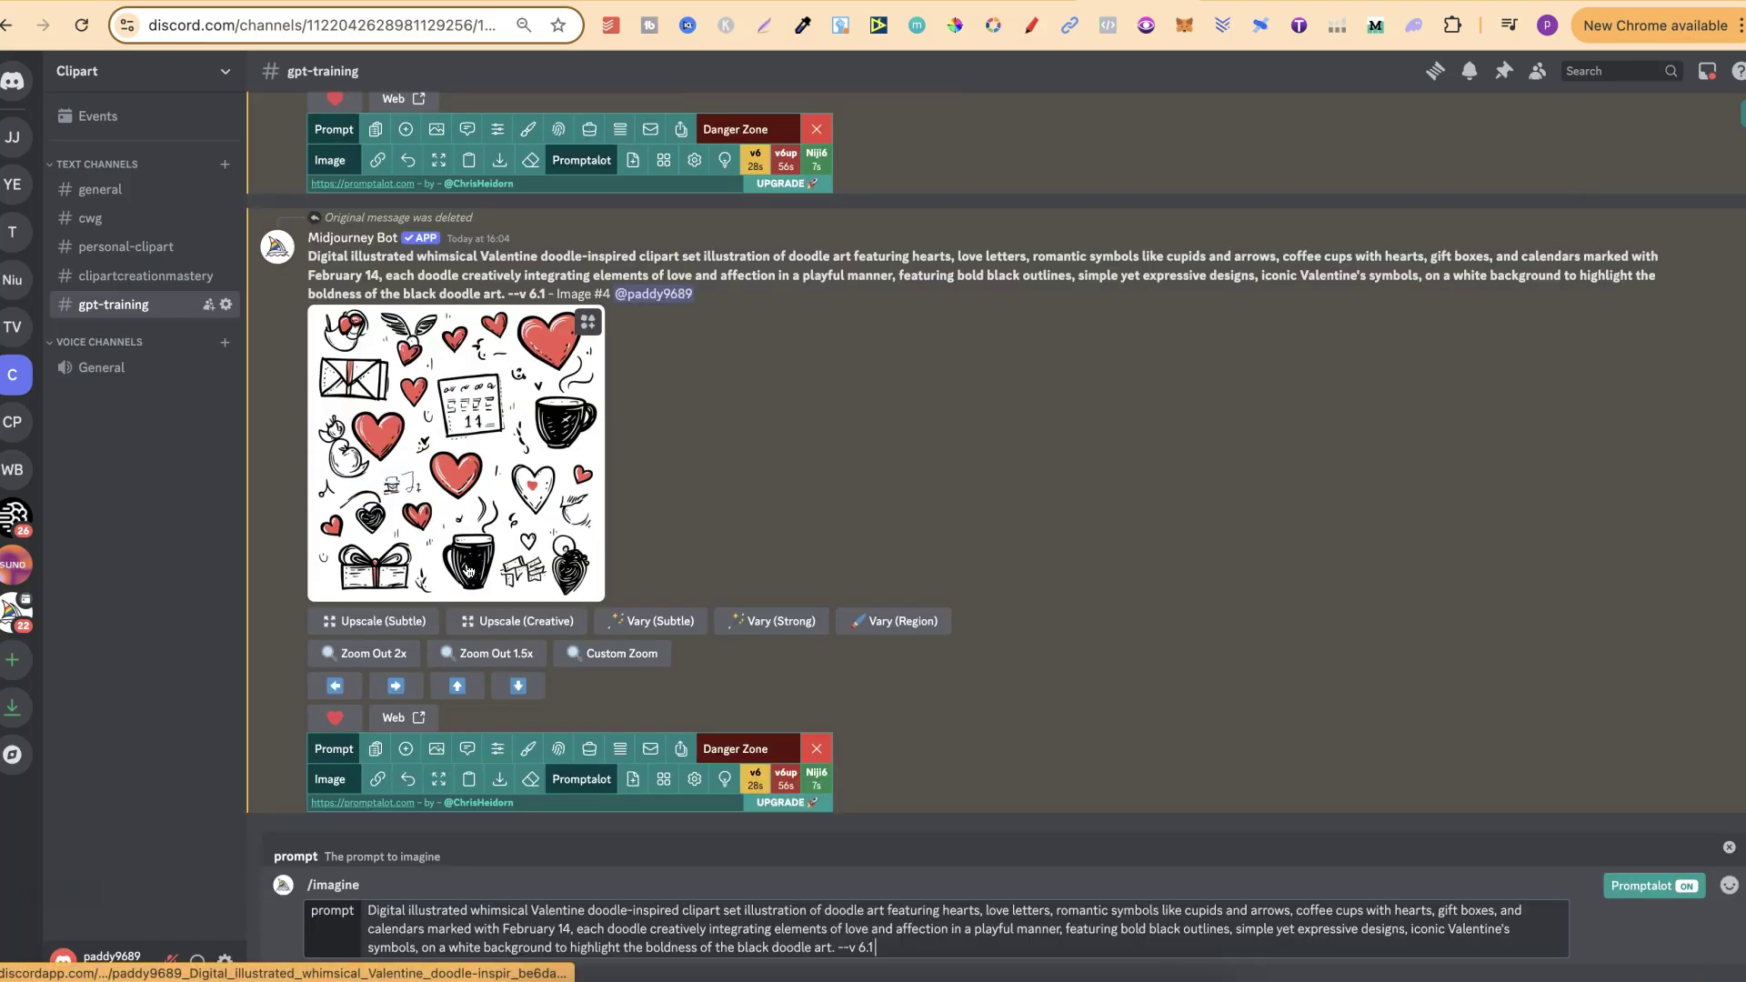
Append --sref followed by the original doodle image's link to the prompt
click(377, 780)
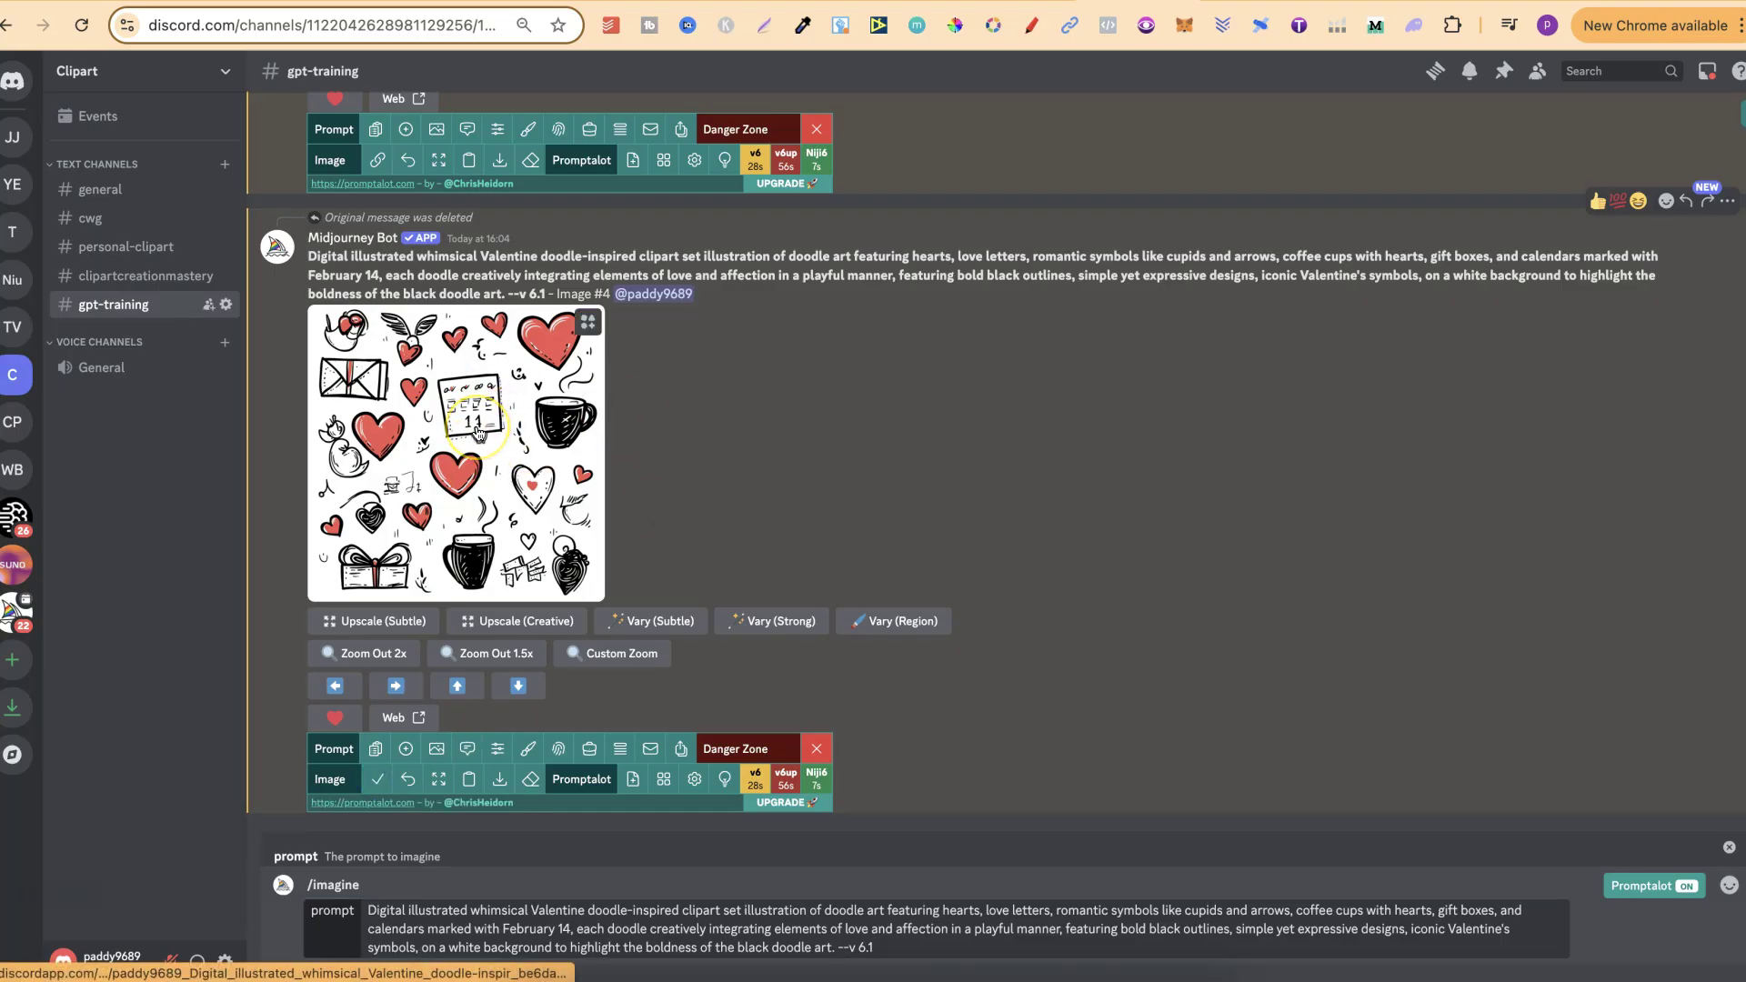
click(914, 953)
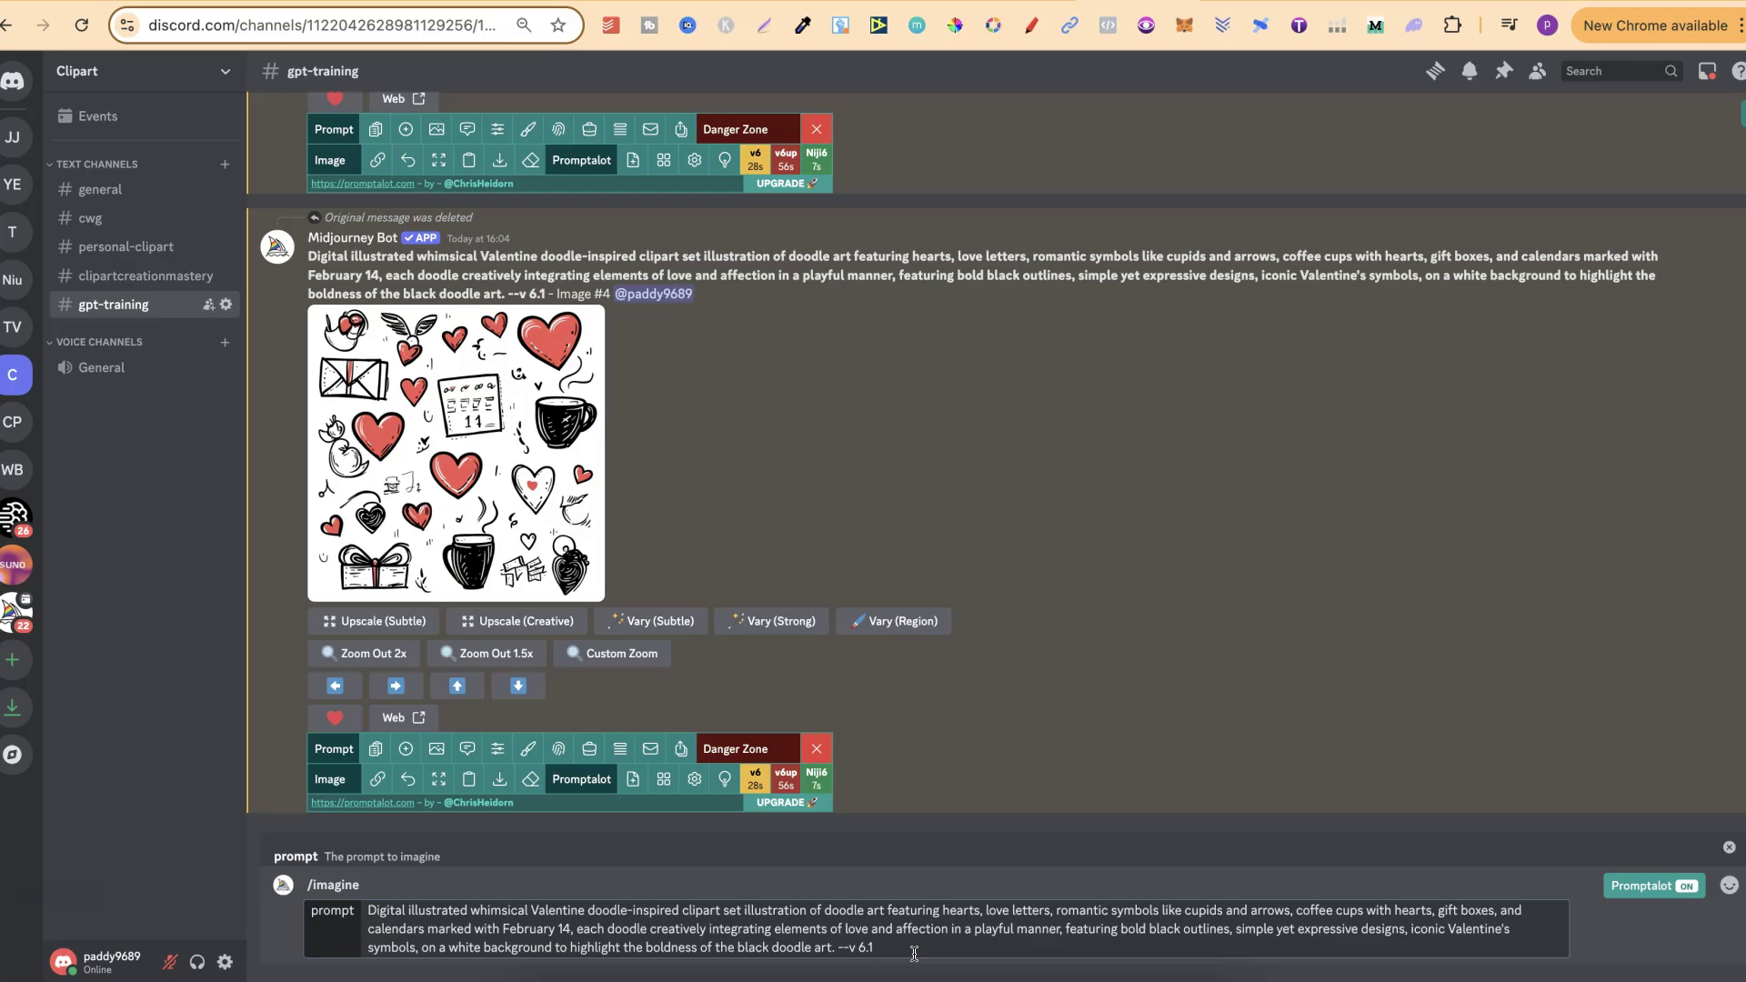
text(--sref)
key(super+v)
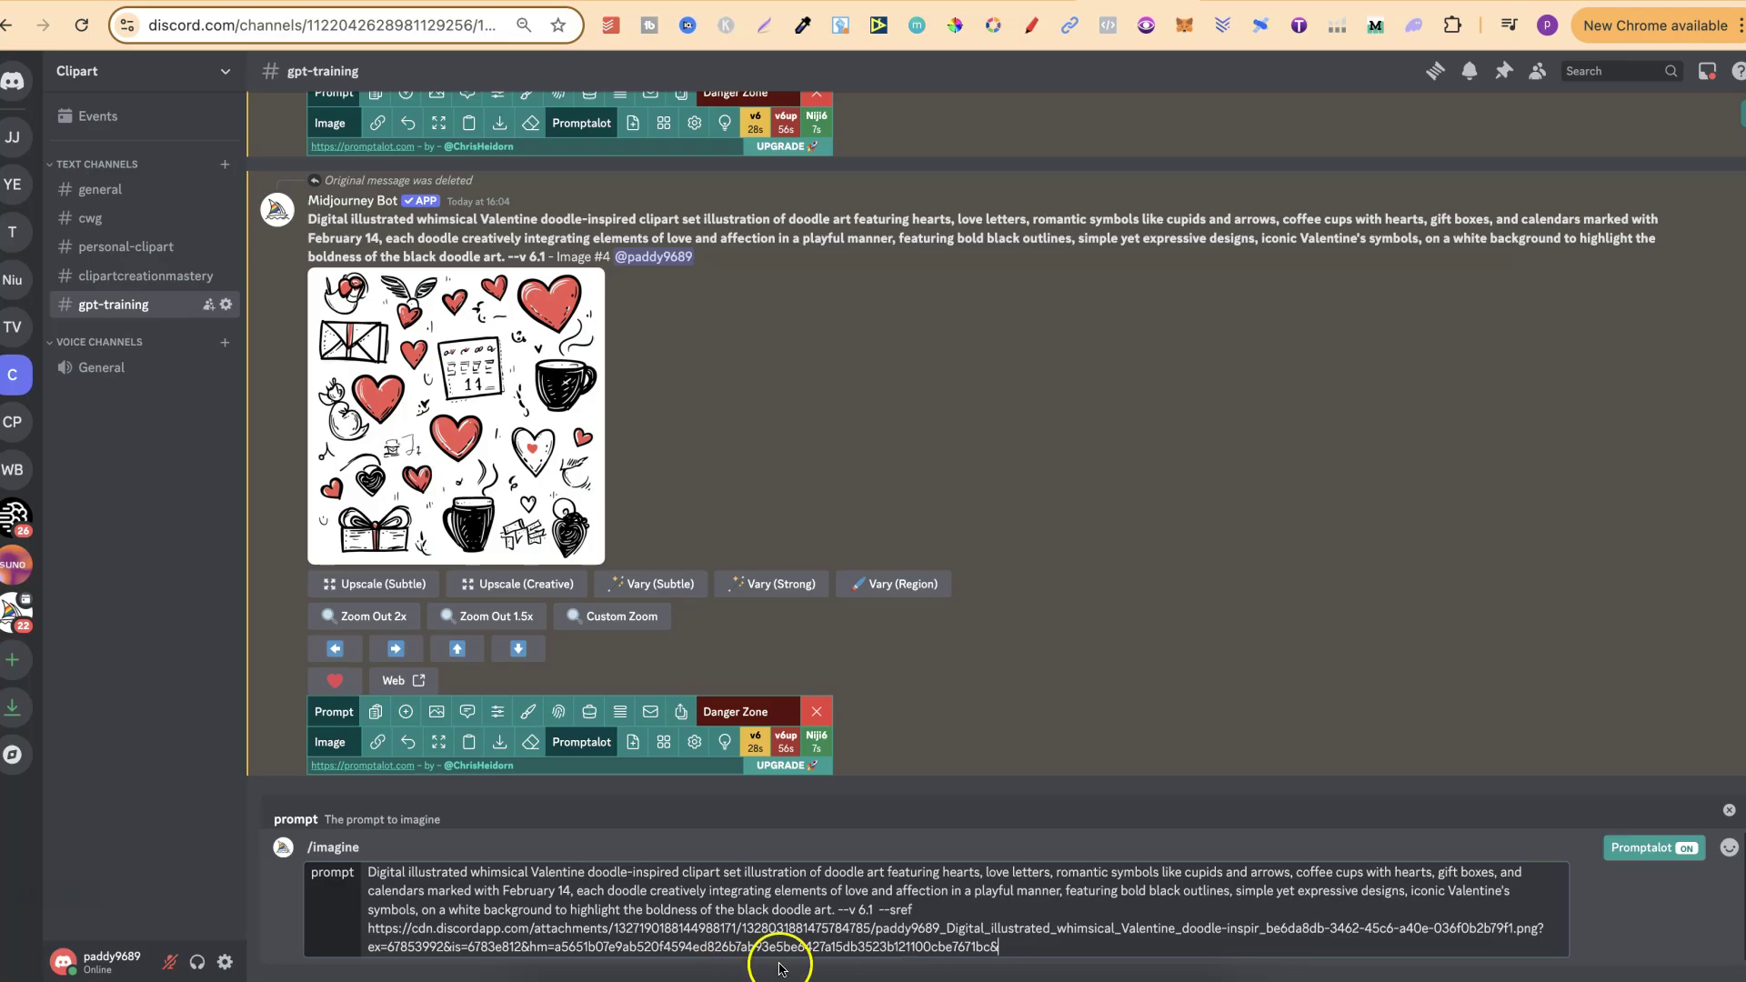
Compare the prompt text with the enlarged original doodle, then return to the prompt's end
click(840, 914)
drag(838, 914, 368, 872)
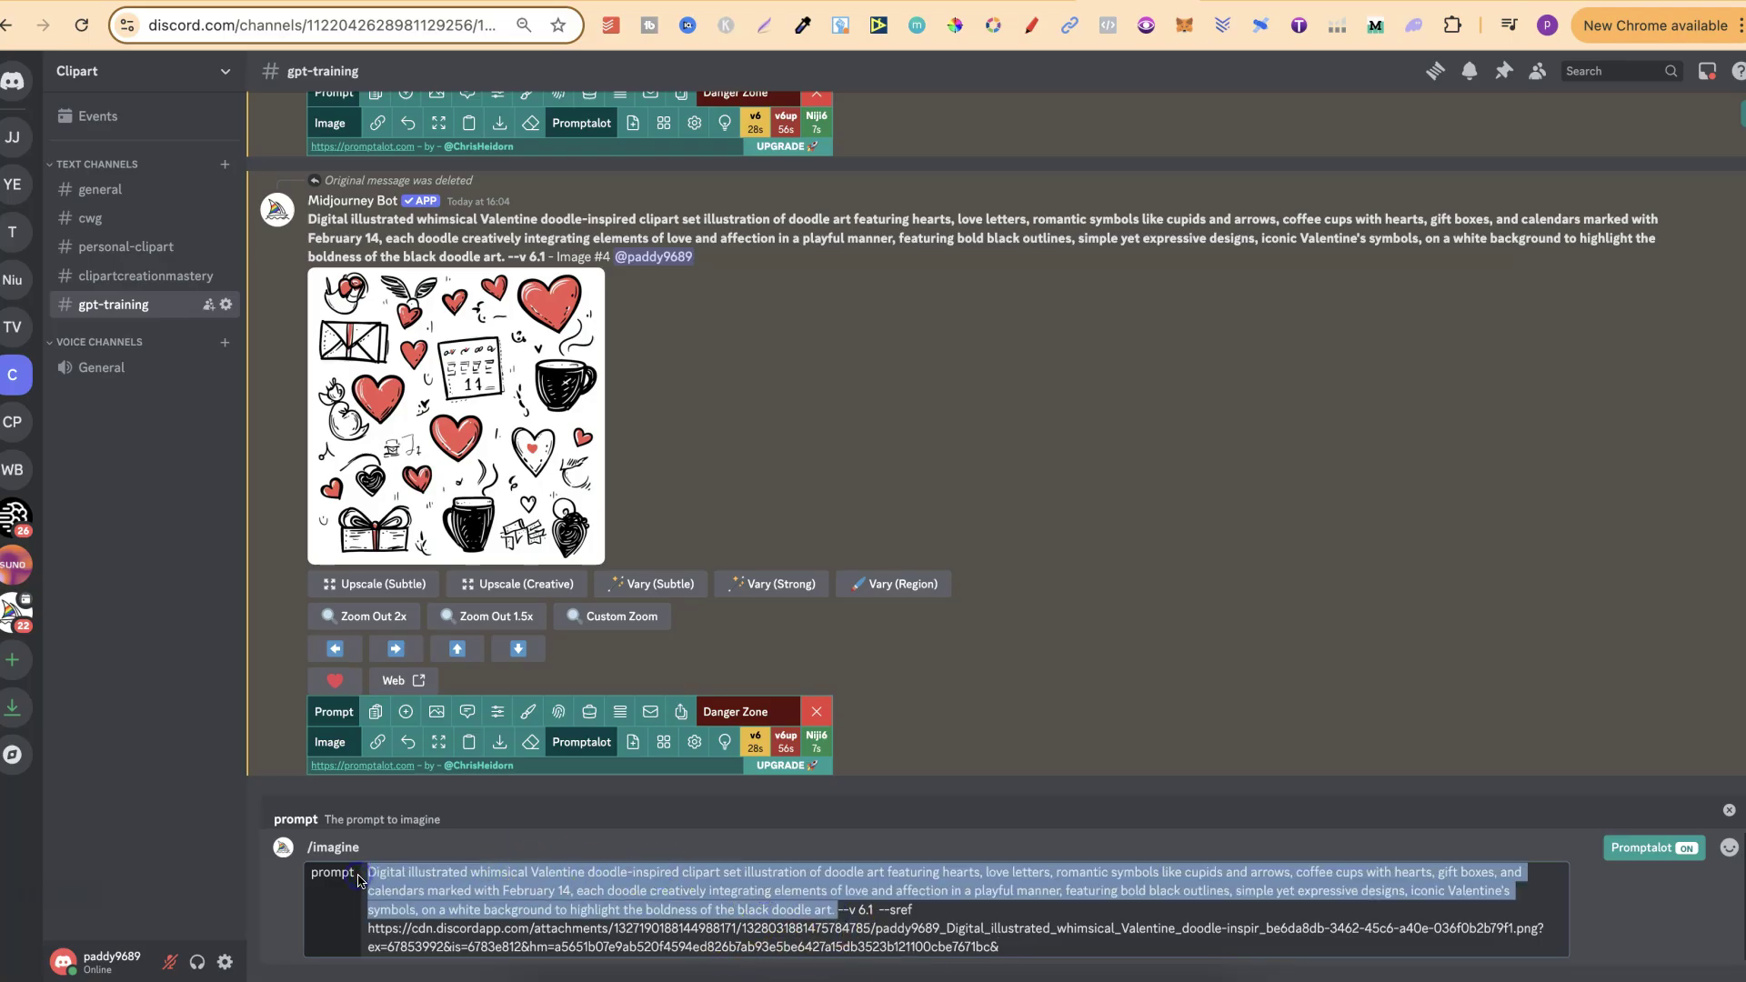
click(439, 382)
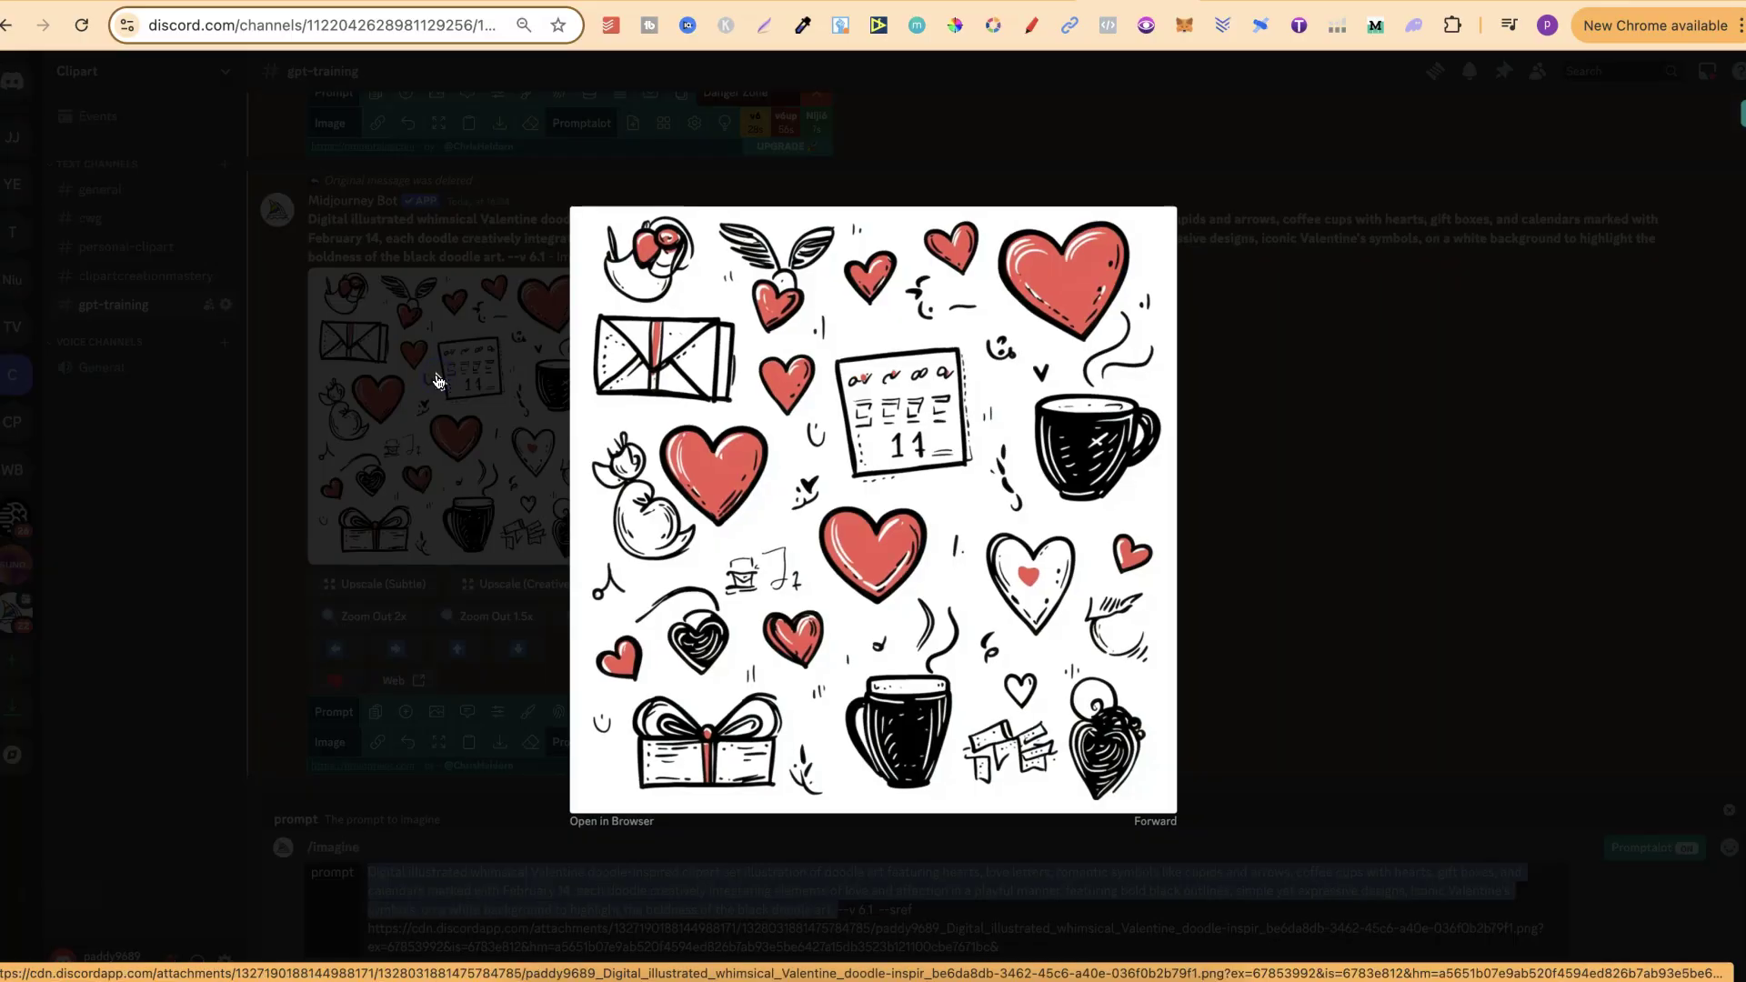
click(1354, 455)
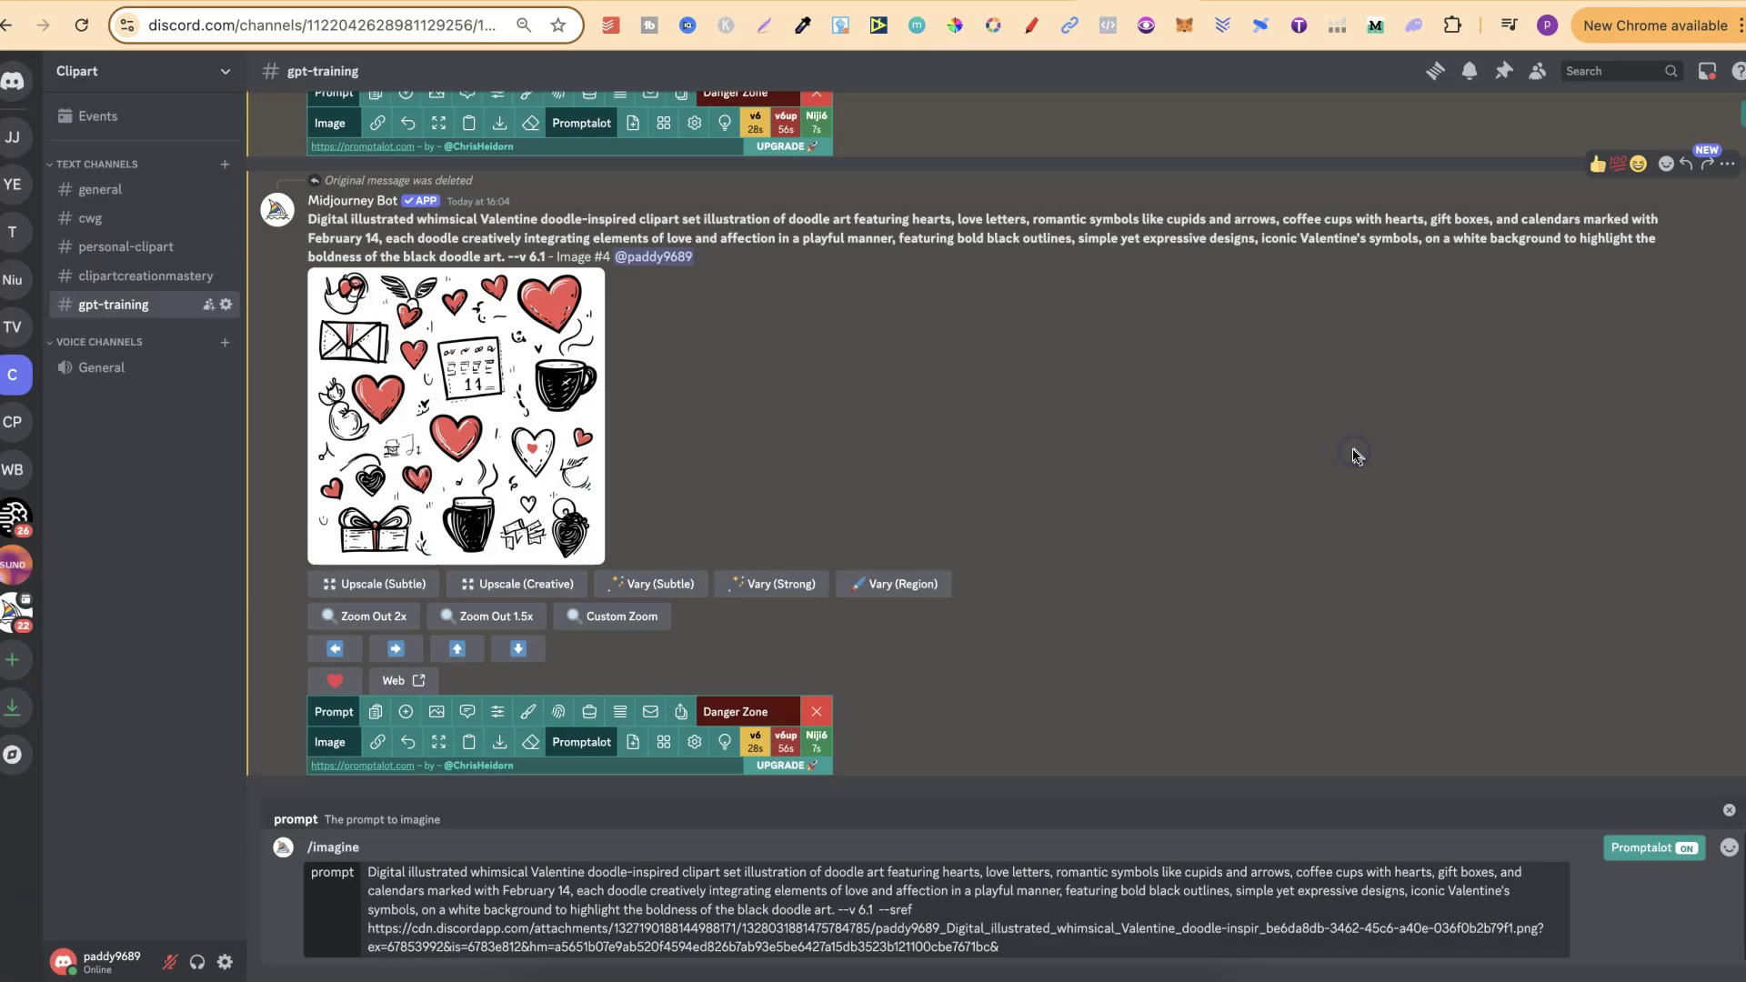
click(1026, 947)
Submit the style-referenced prompt and inspect the new Valentine doodle grid enlarged
key(Return)
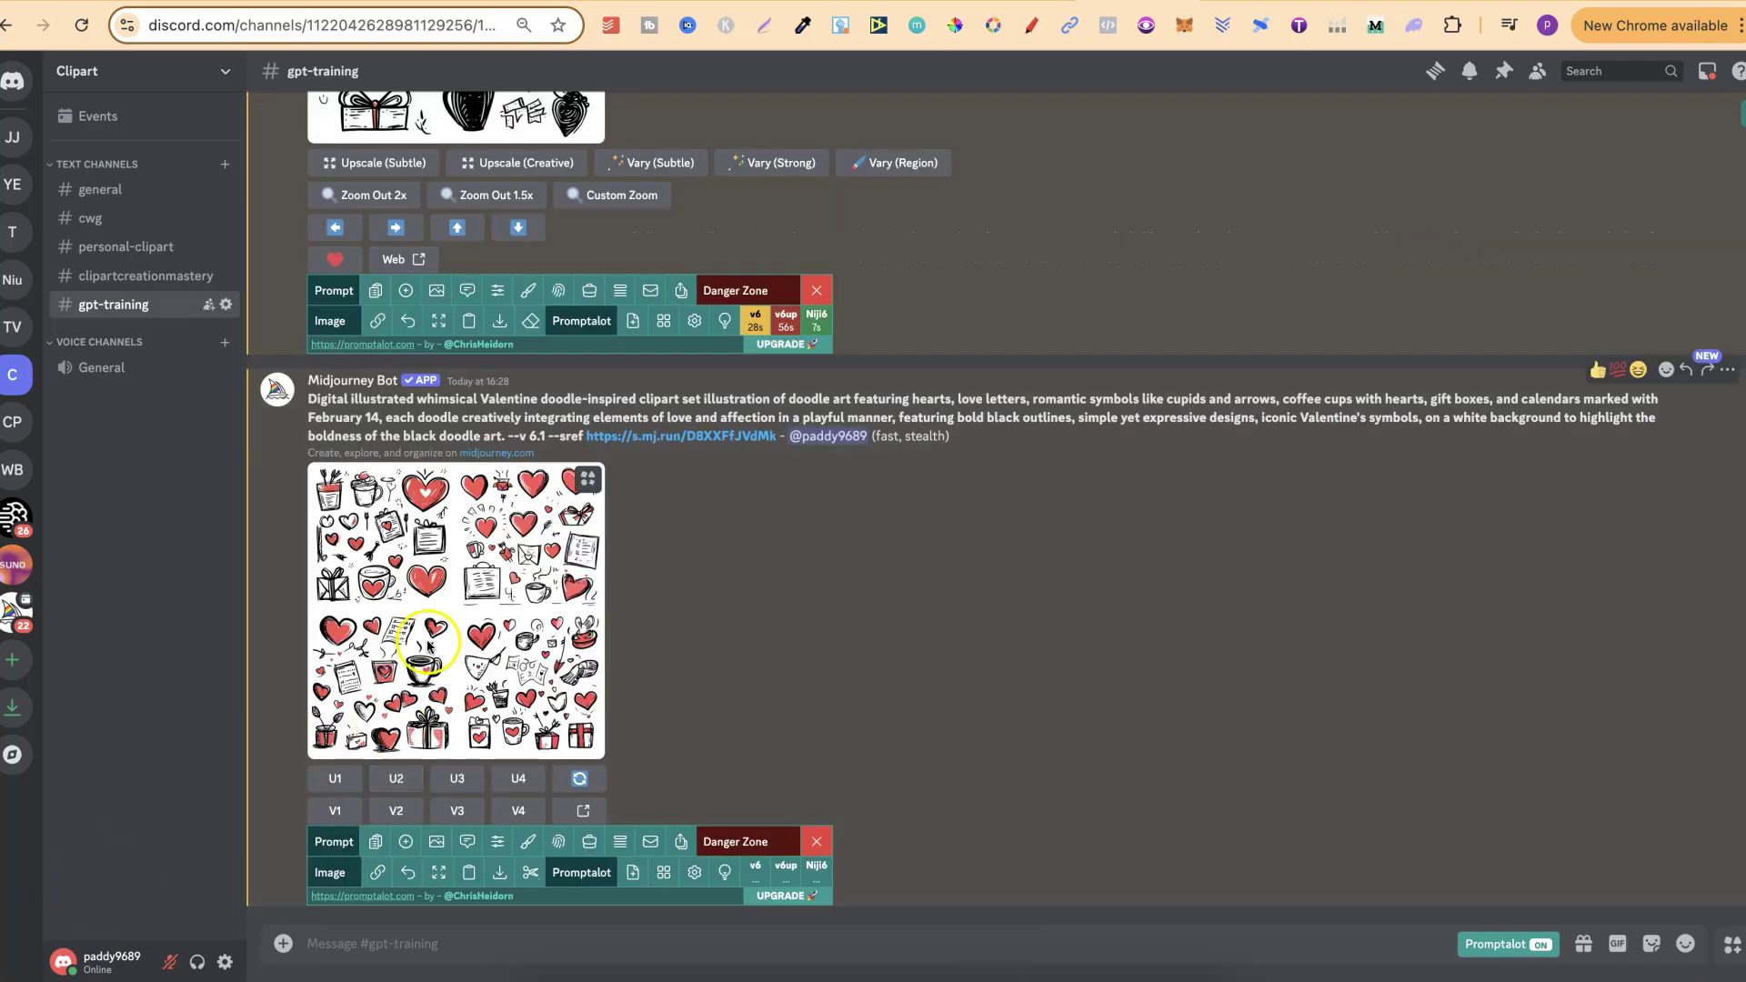
click(421, 640)
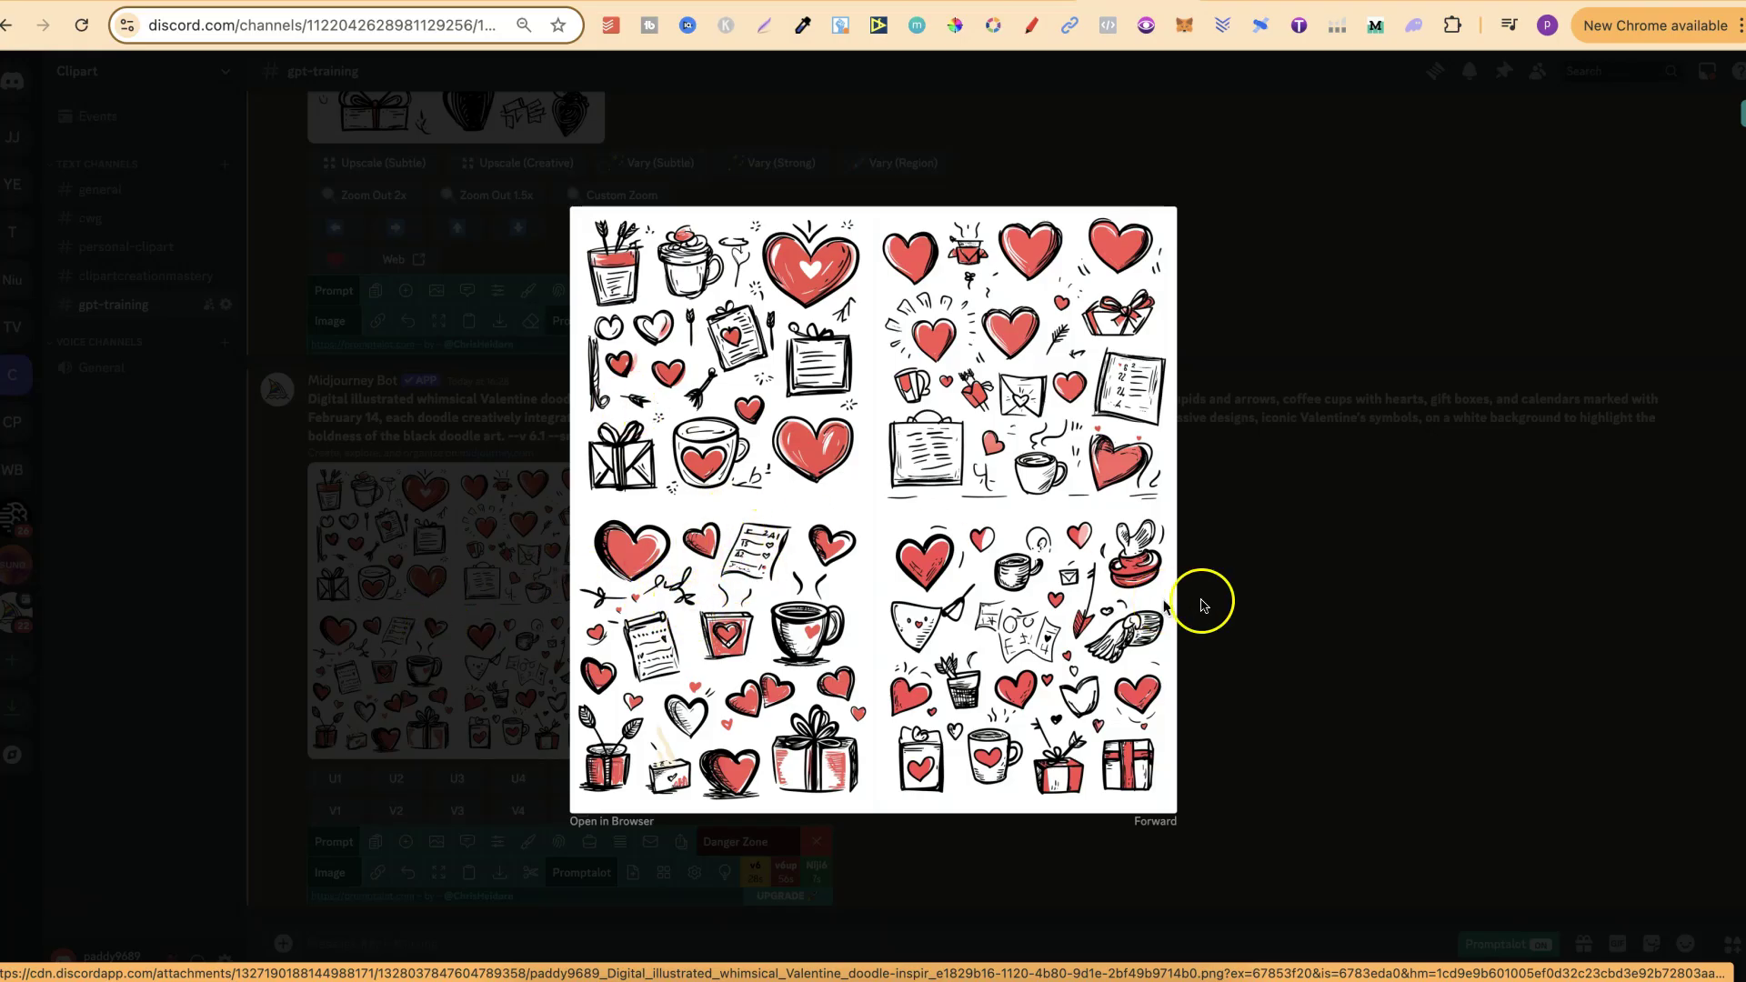
click(1410, 648)
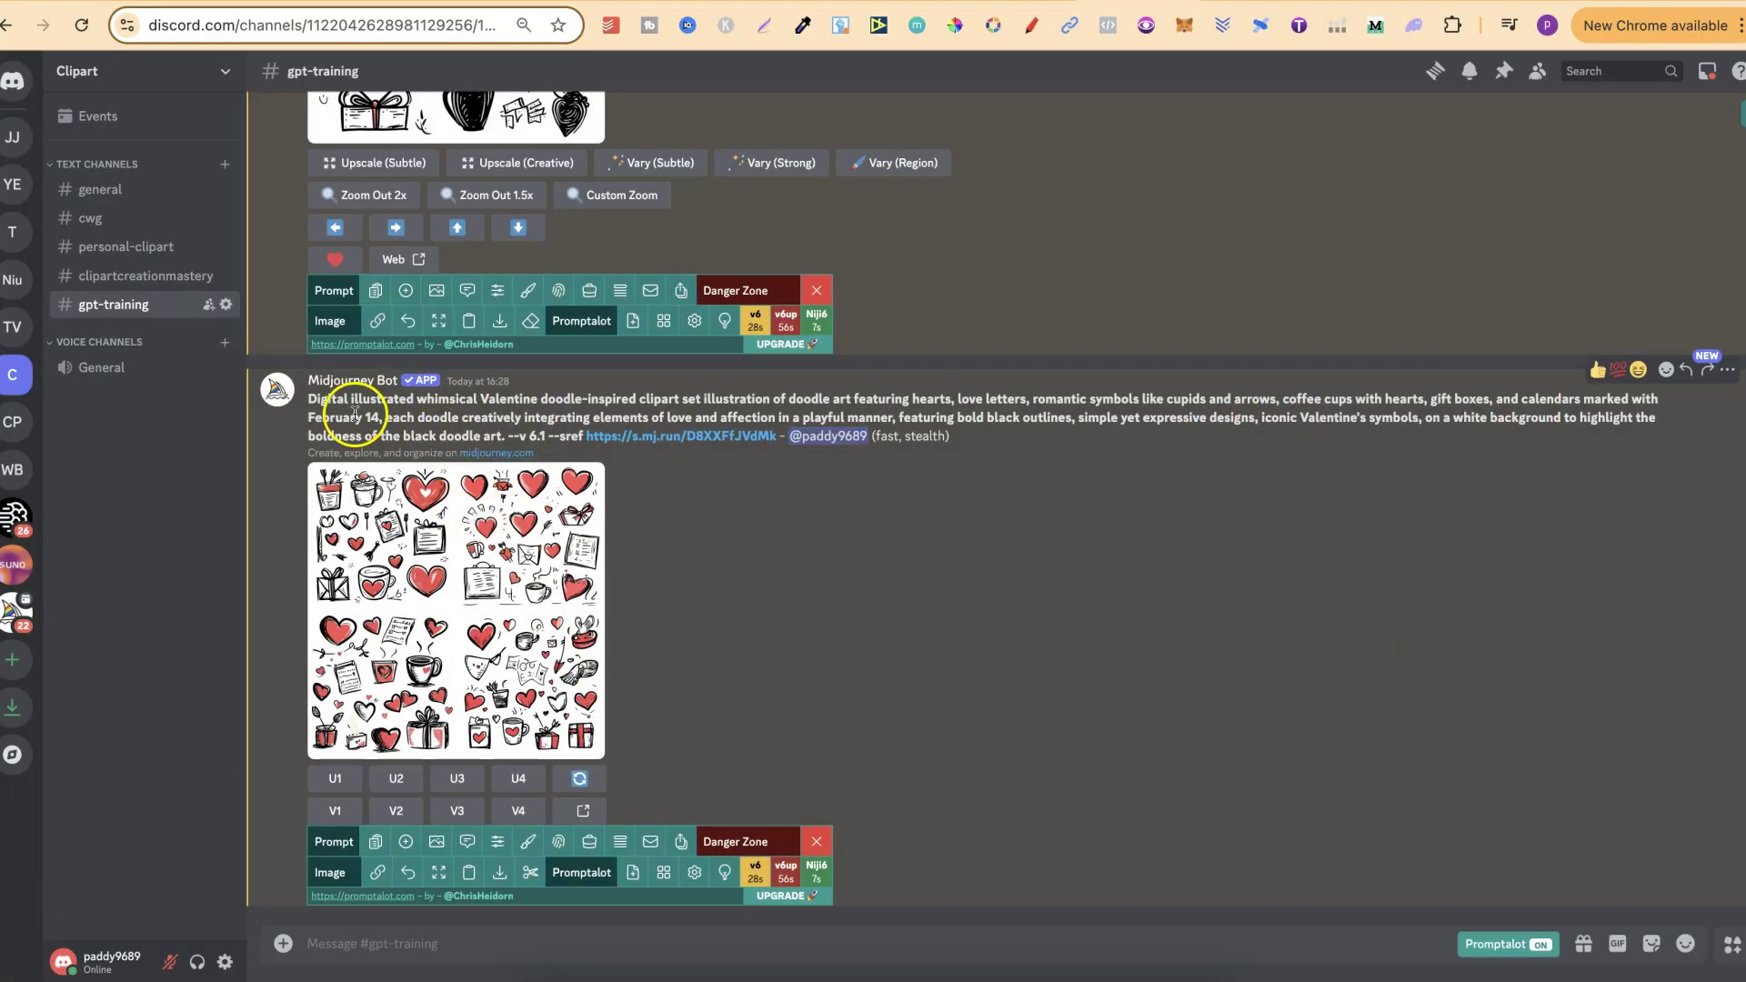
drag(294, 416, 383, 418)
click(452, 691)
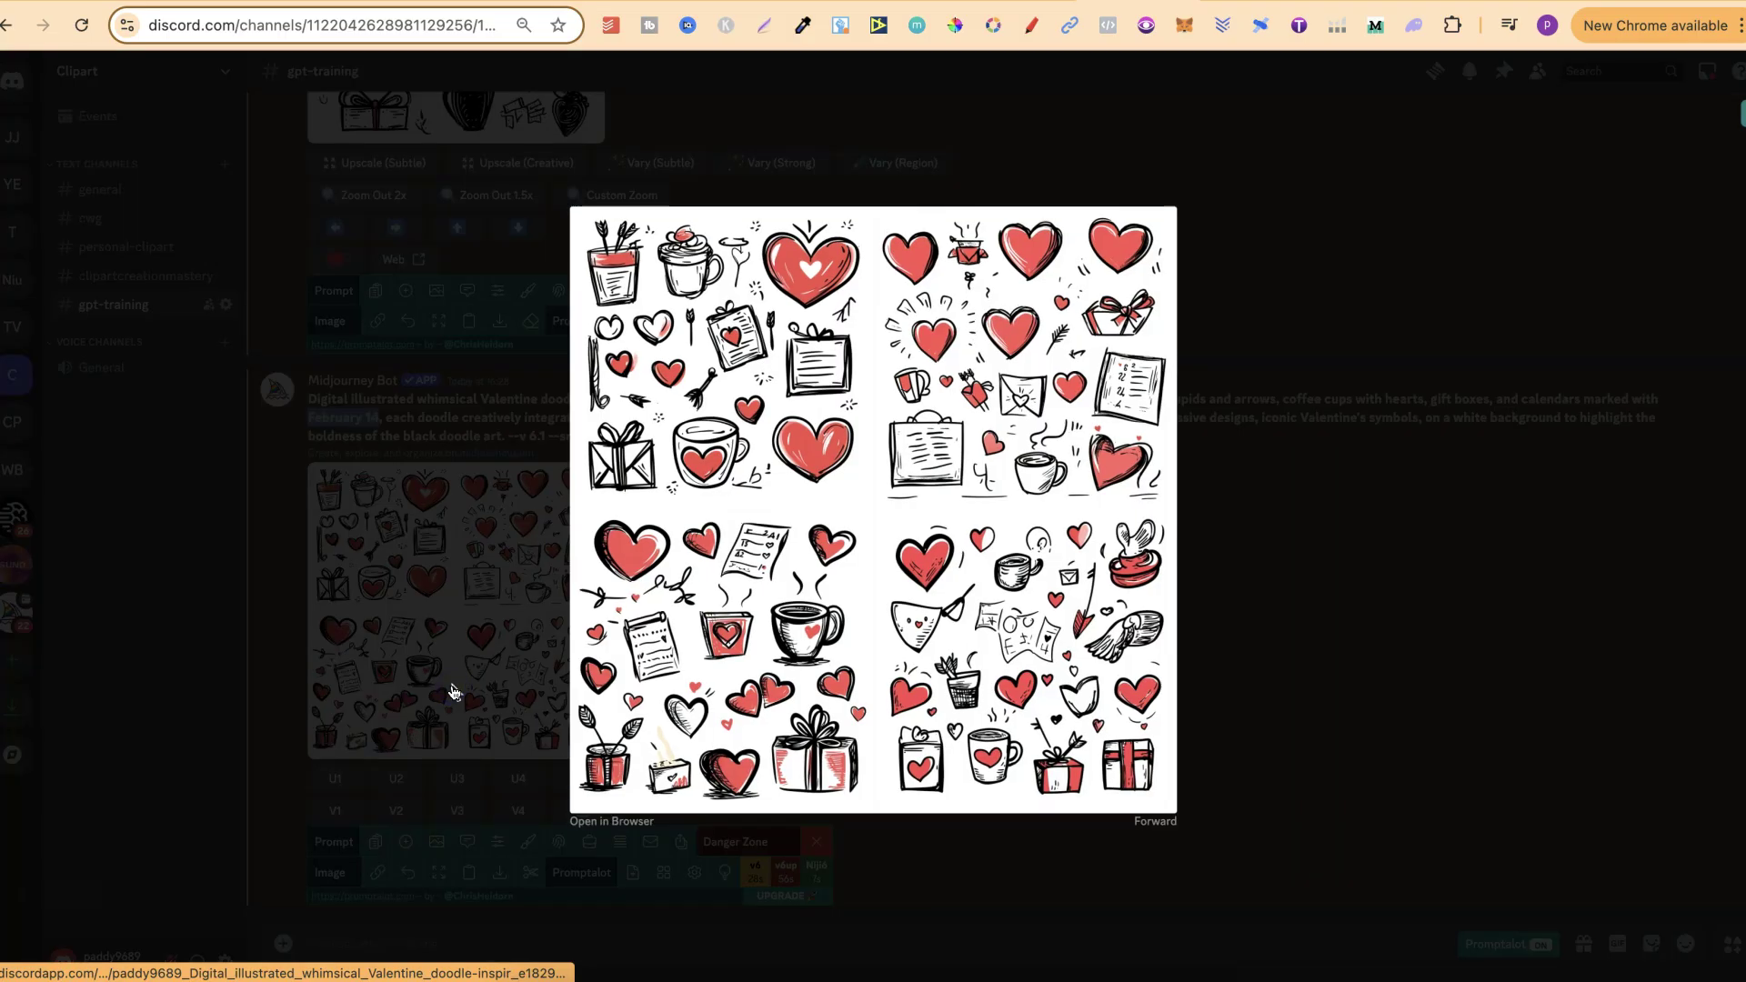
click(1524, 628)
Upscale image 3 with U3 and cancel the duplicate upscale job
click(458, 779)
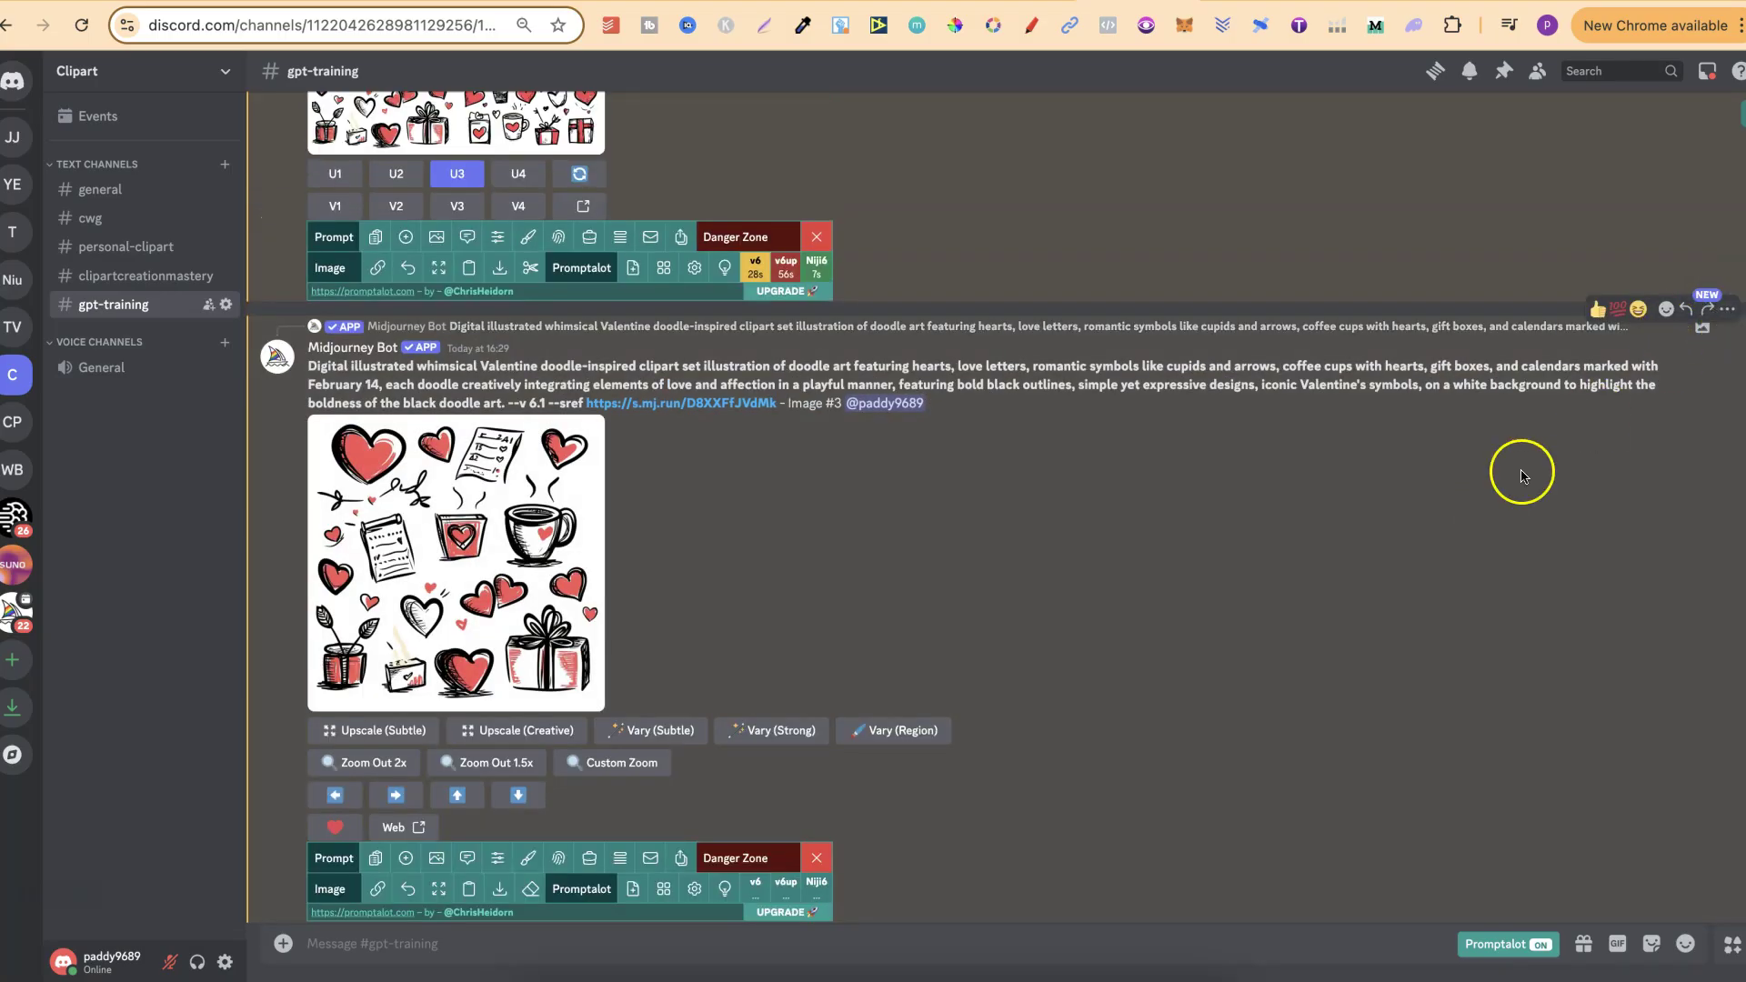
scroll(1524, 473, up, 5)
click(1729, 211)
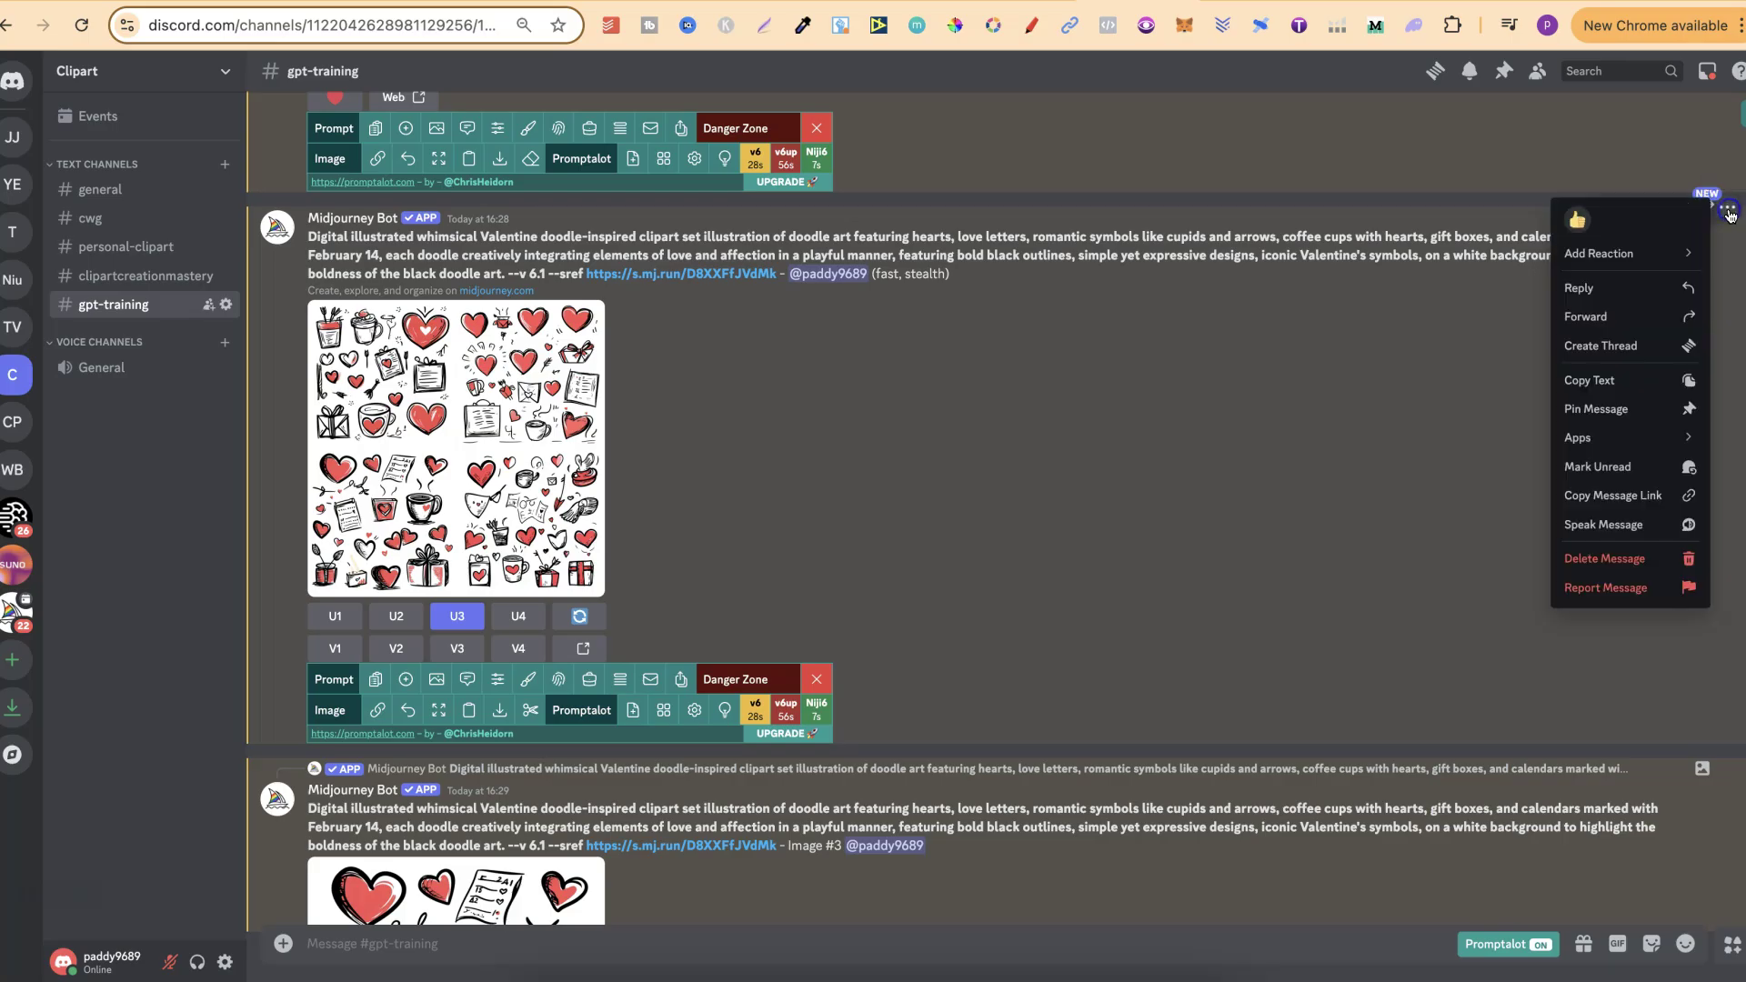
mouse_move(1592, 438)
click(1476, 443)
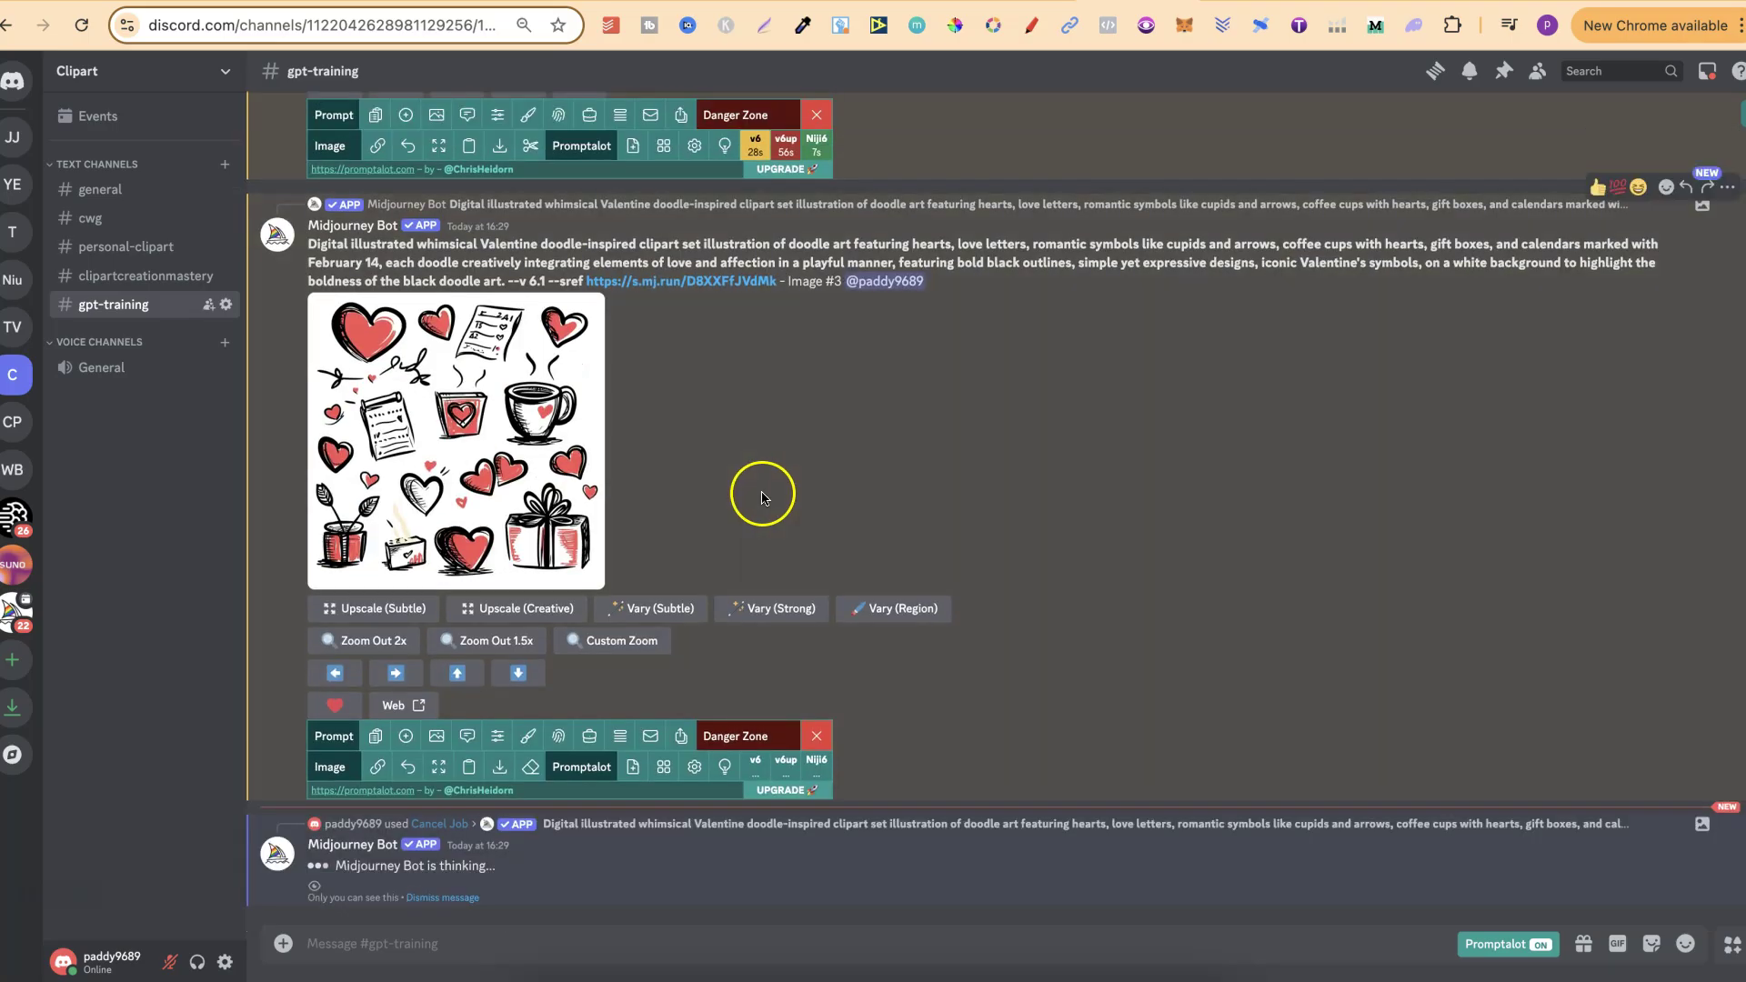
click(450, 899)
Open the Image #4 upscale in the browser, then enlarge upscaled Image #3
scroll(728, 432, up, 5)
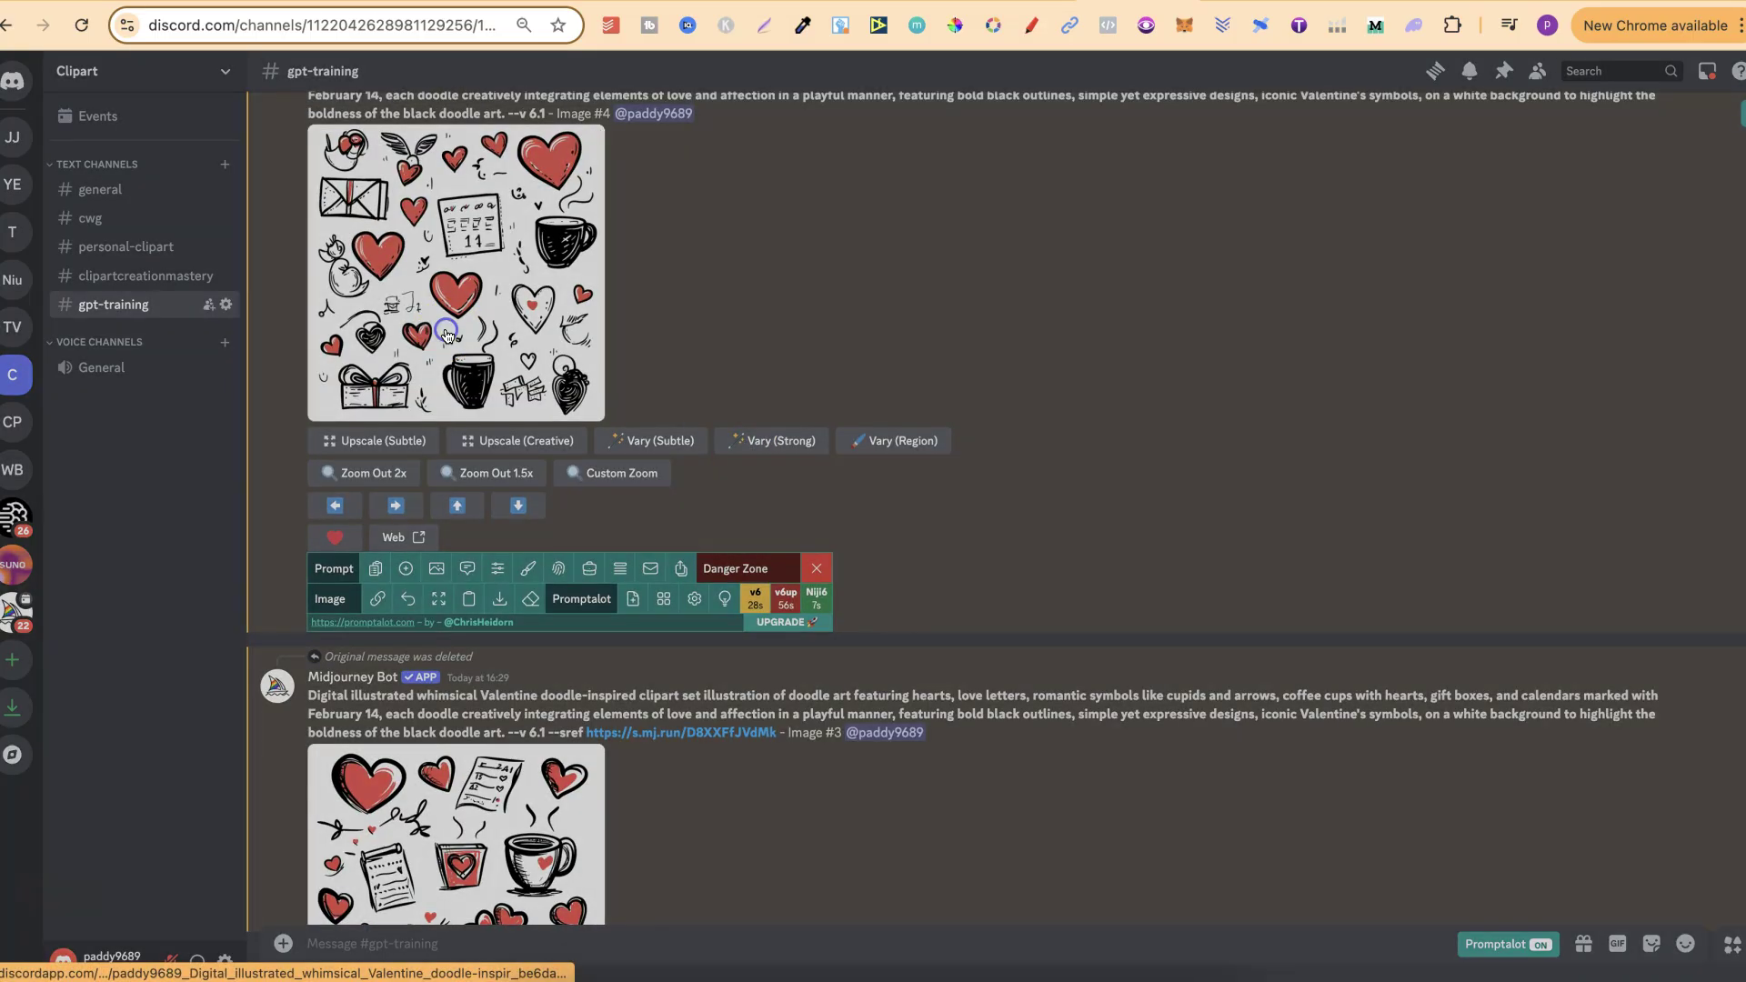
click(447, 335)
click(636, 827)
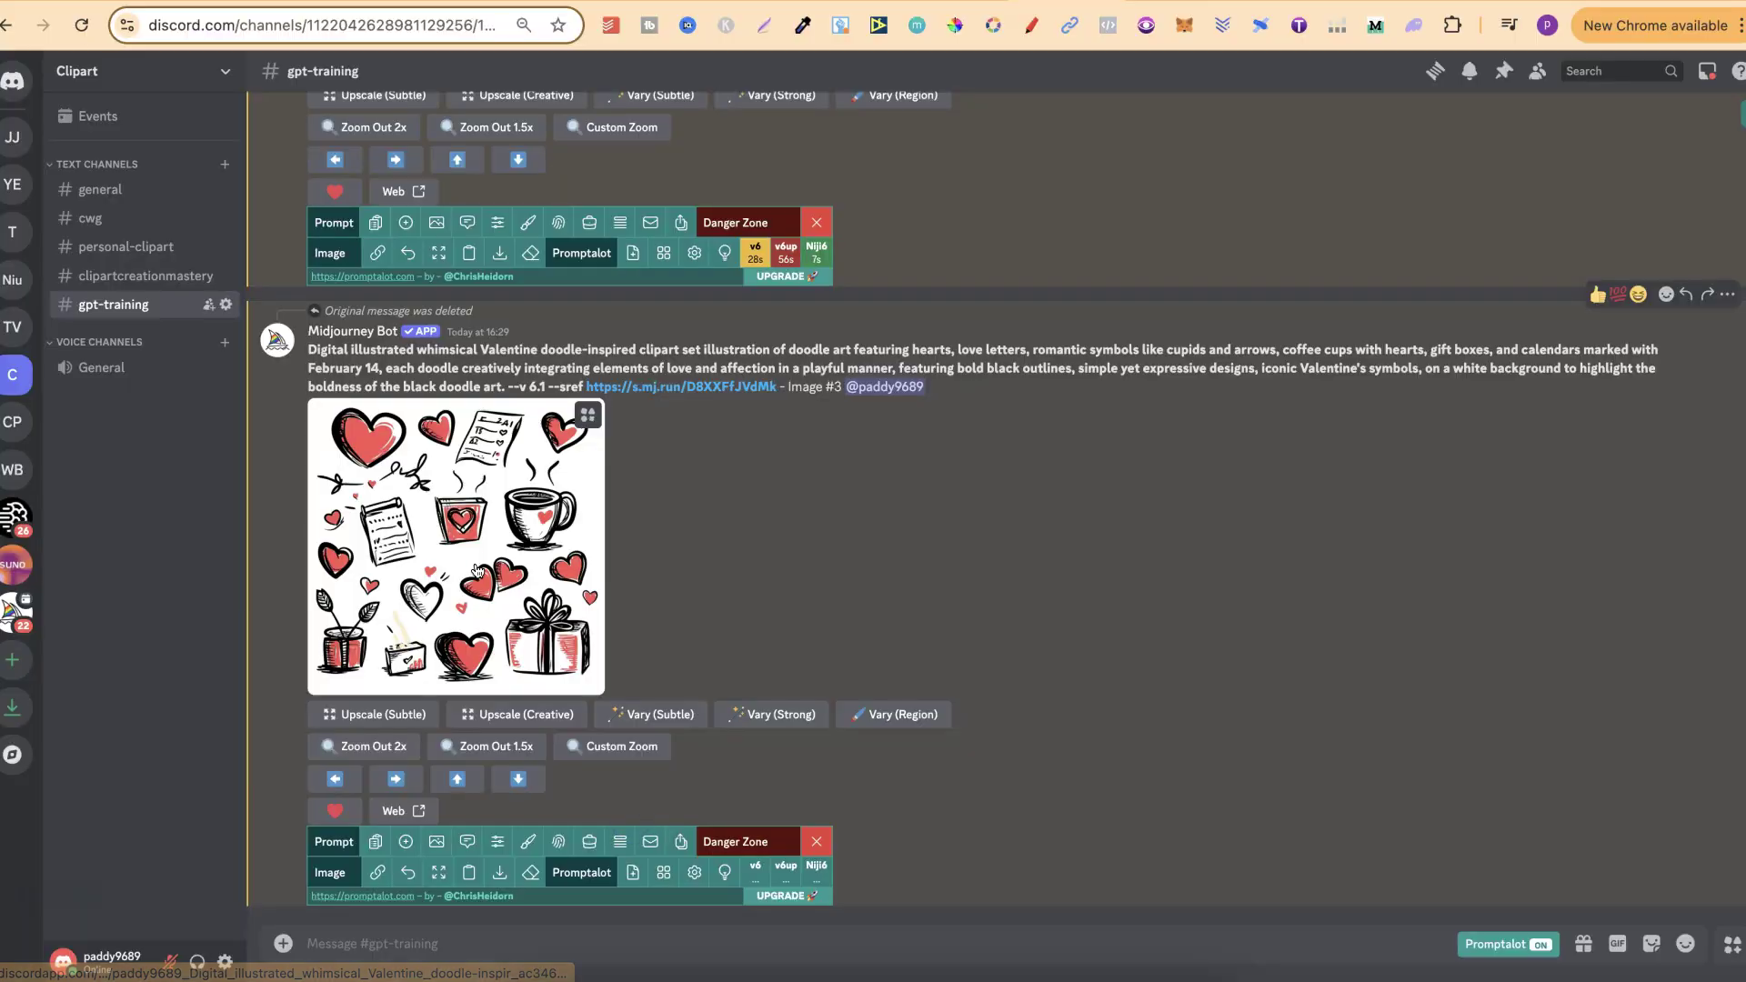
click(477, 571)
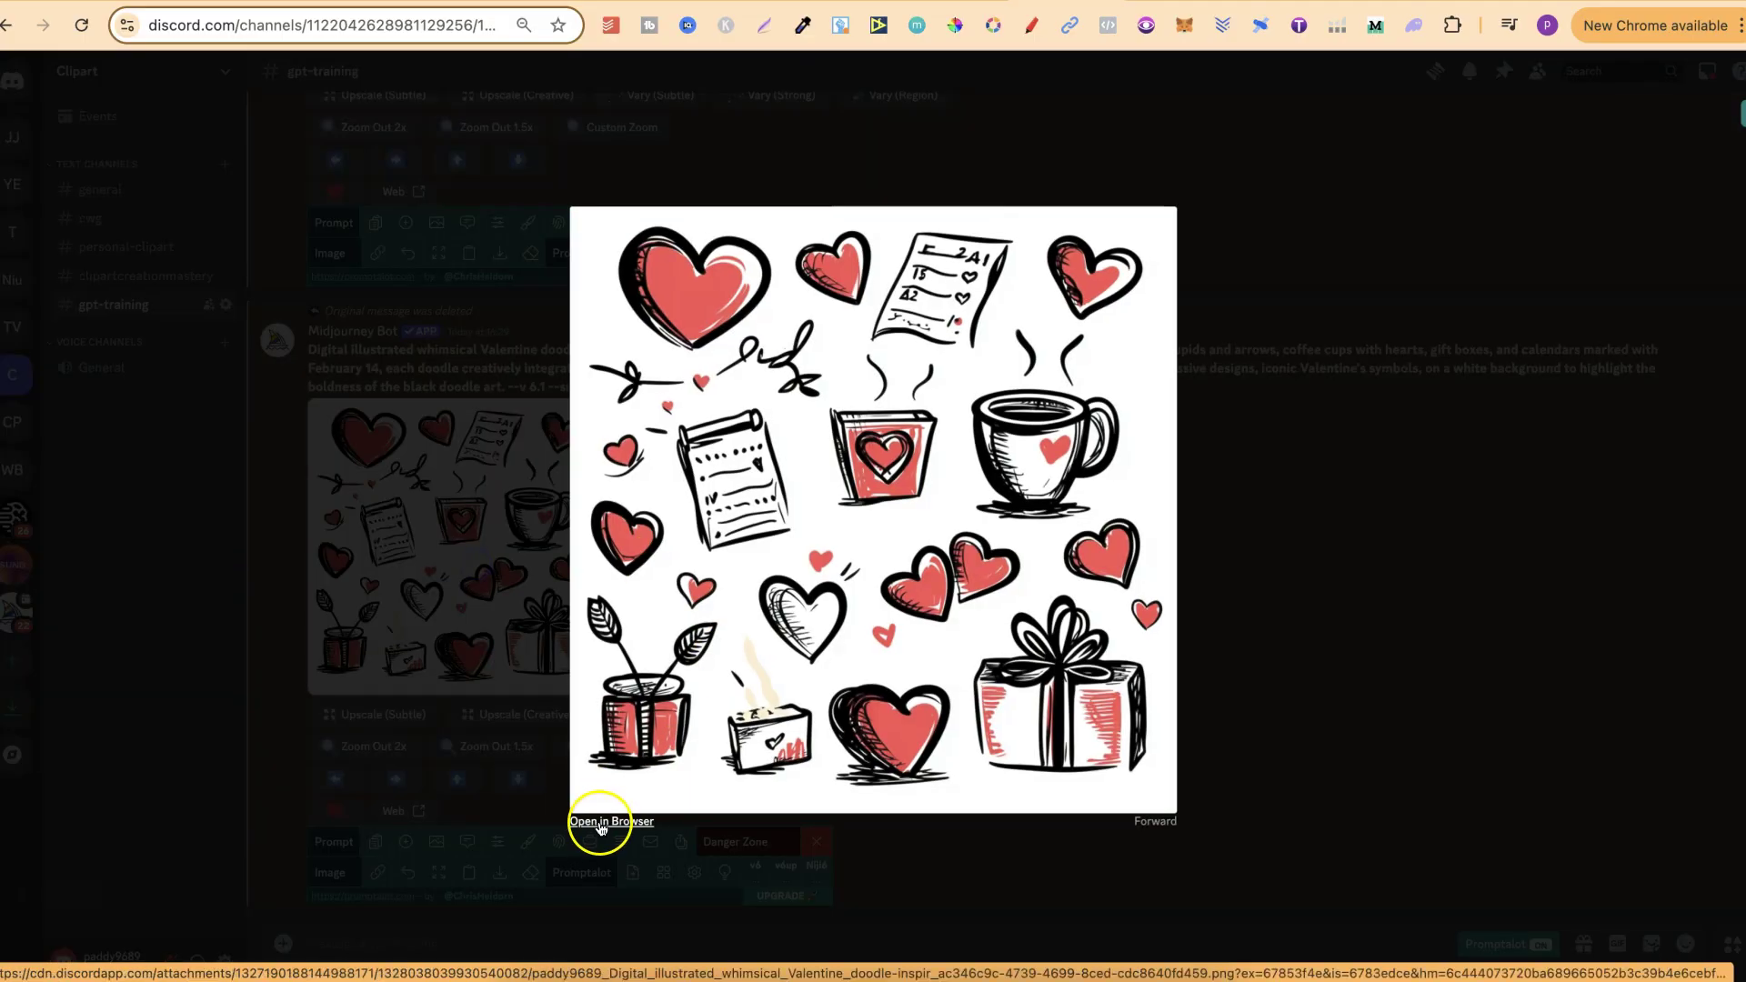
Inspect upscaled Image #3 full-size in a browser tab, then close it back to Discord
click(601, 823)
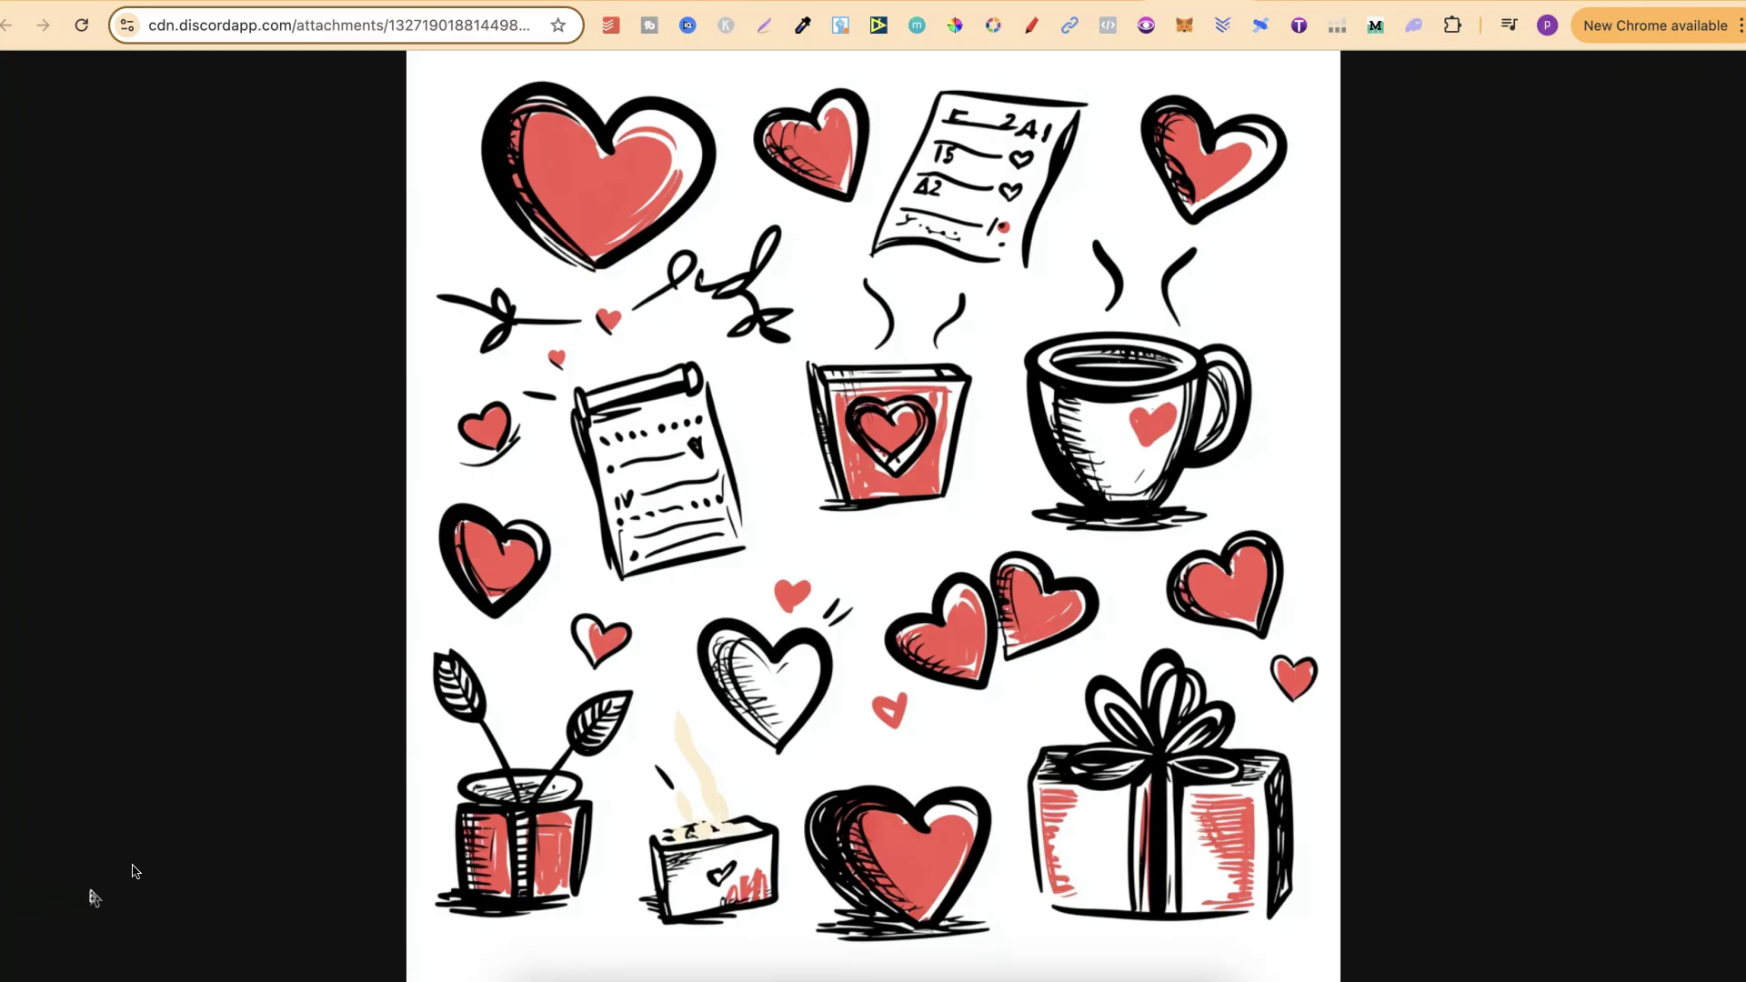
click(804, 588)
click(942, 141)
key(super+w)
click(1027, 497)
click(996, 675)
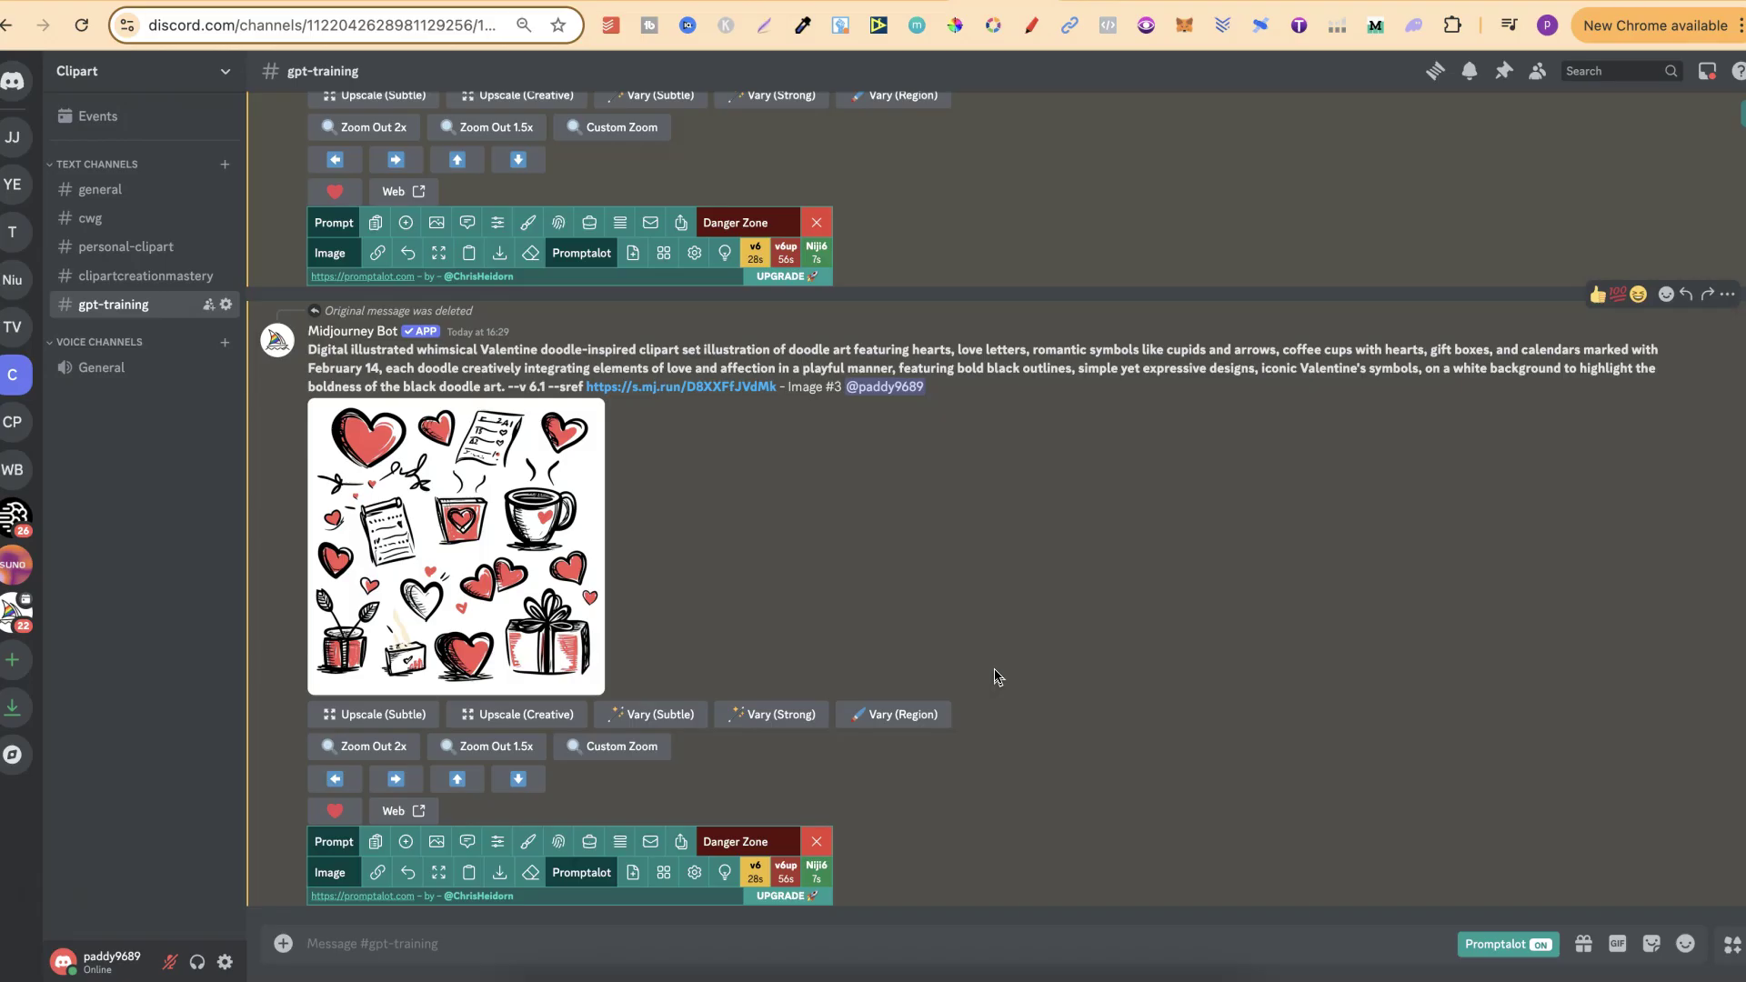
click(995, 669)
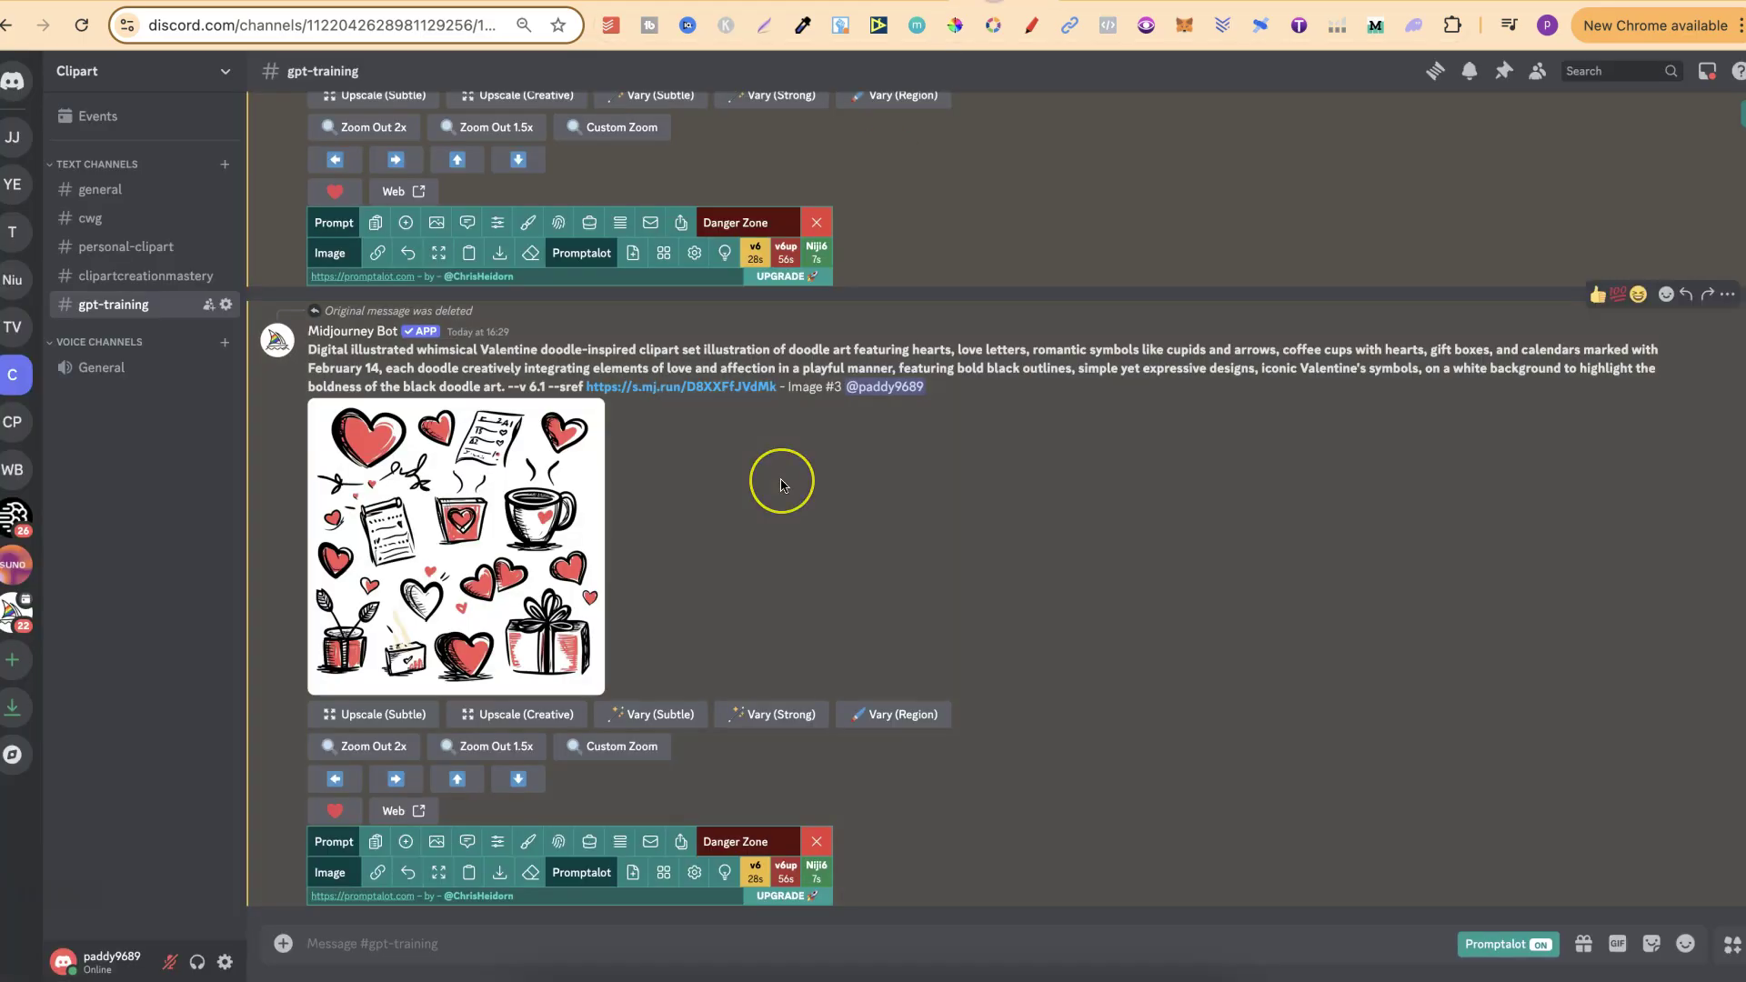
scroll(780, 480, up, 10)
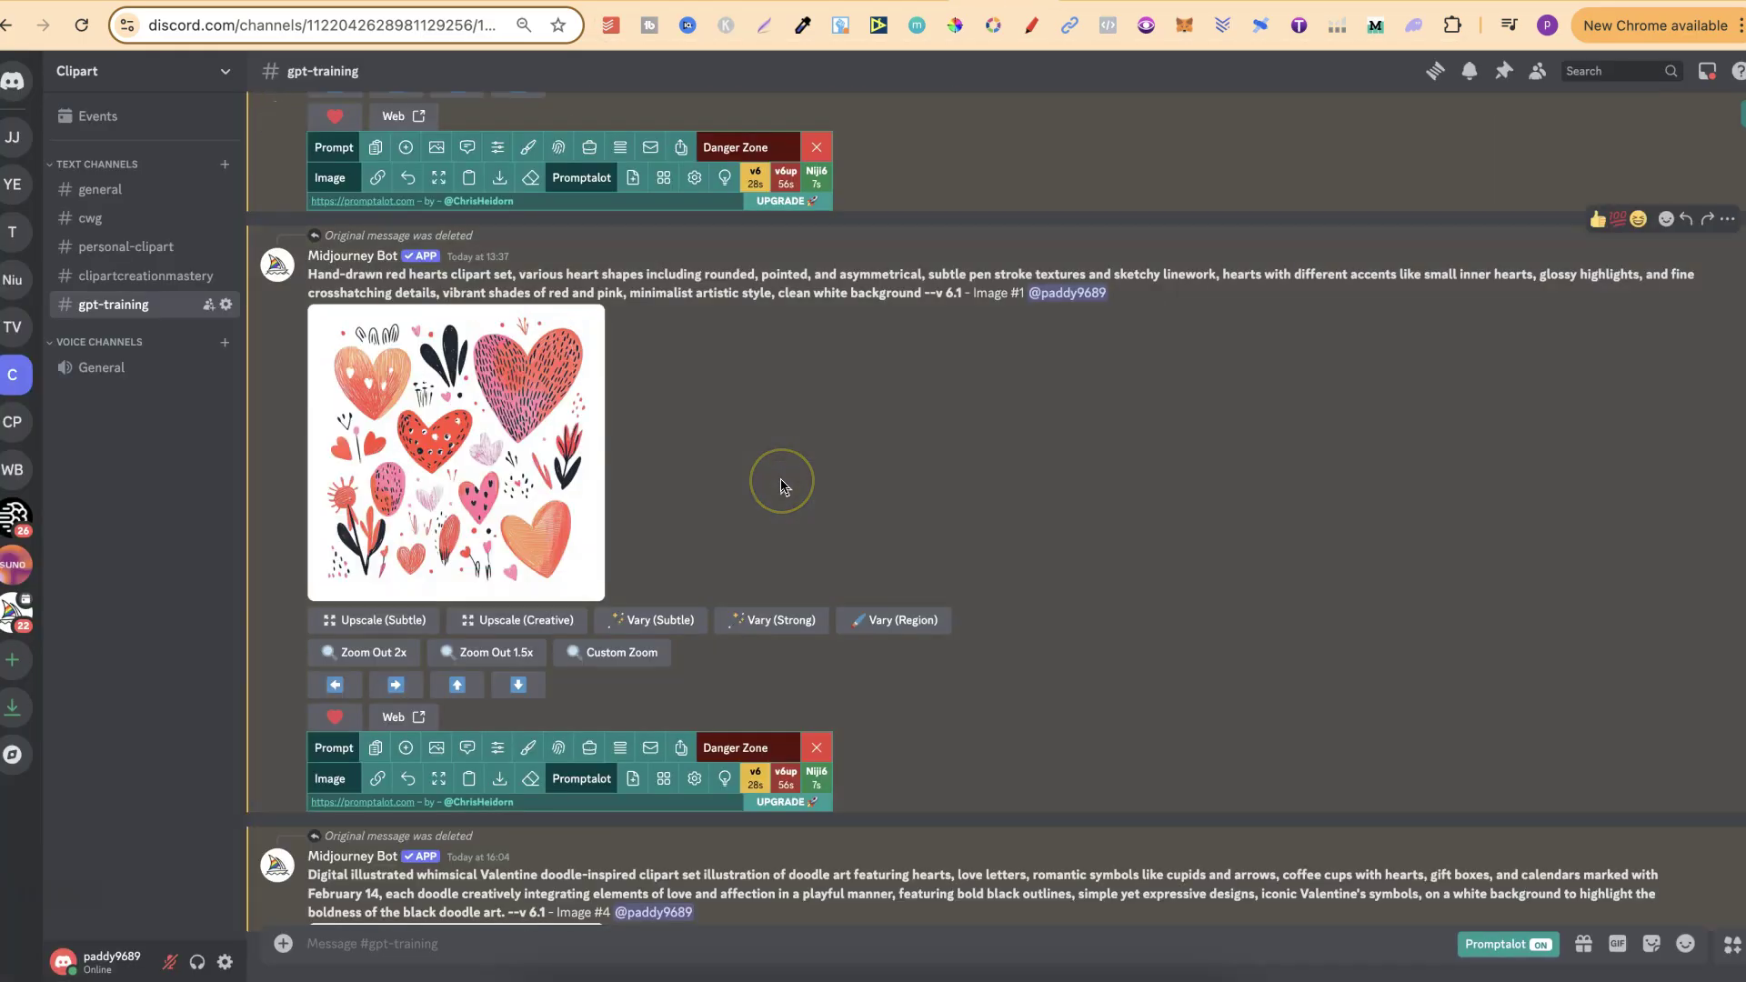
Scroll up #gpt-training to yesterday's 09:16 Valentine teddy-bear clipart message
scroll(781, 486, up, 15)
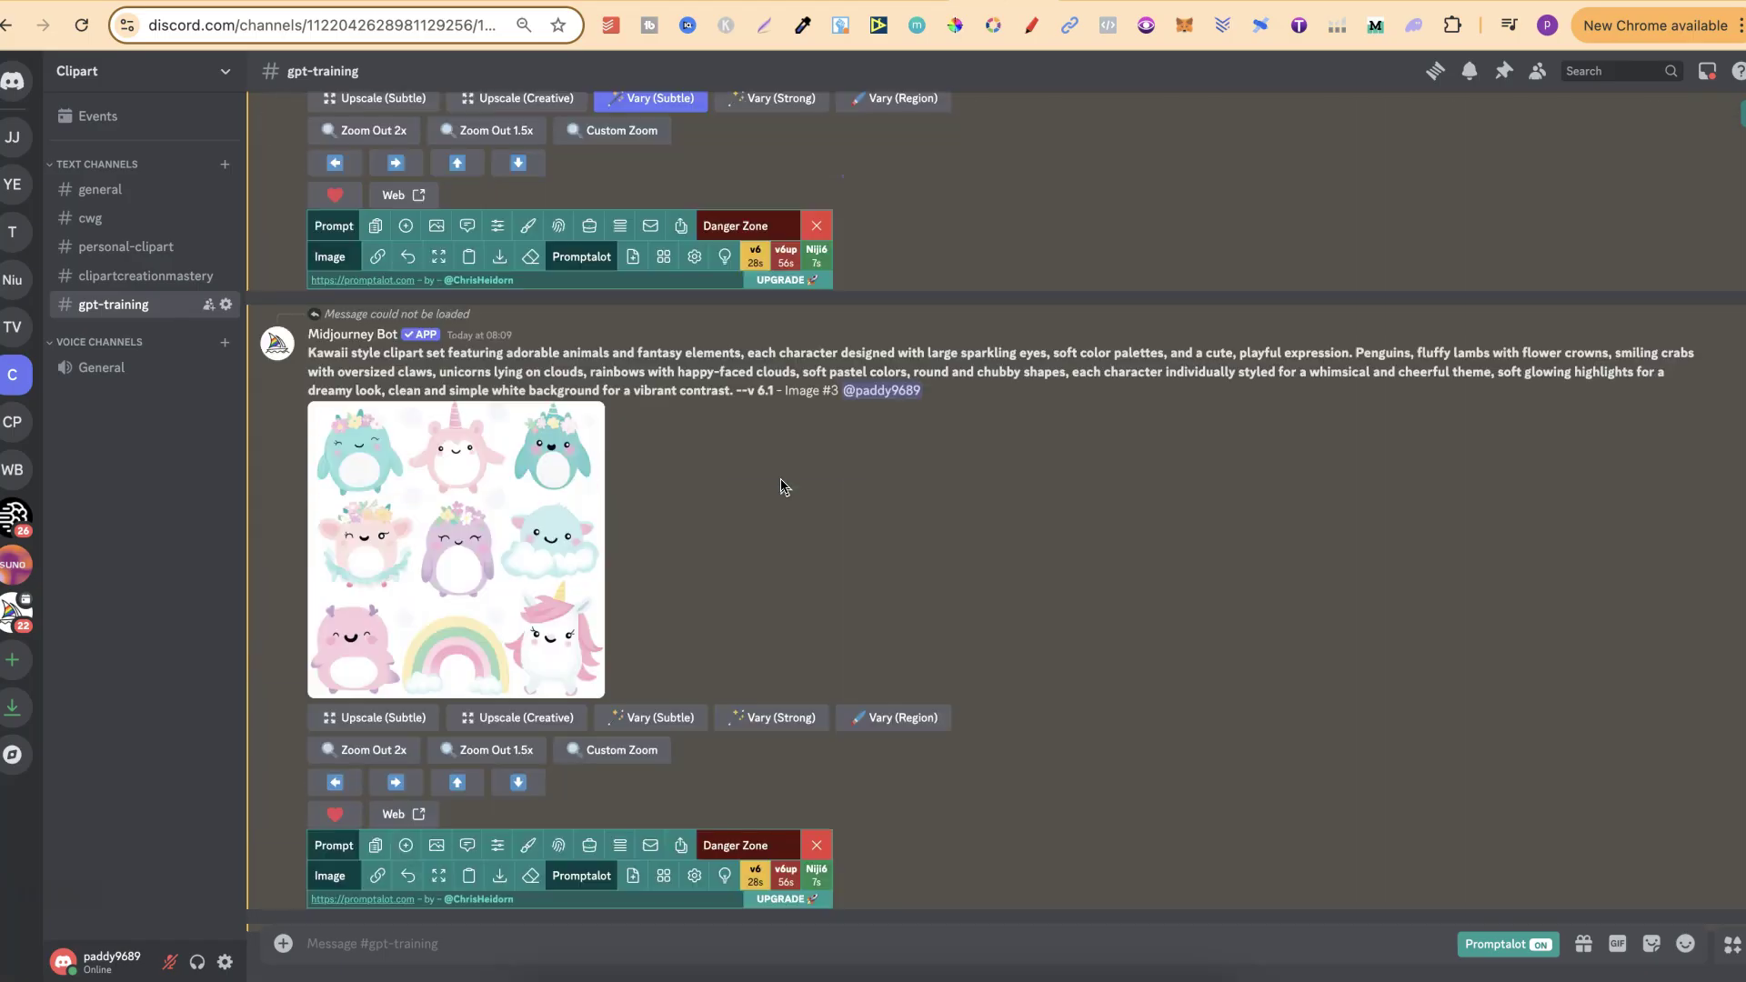
scroll(780, 487, up, 15)
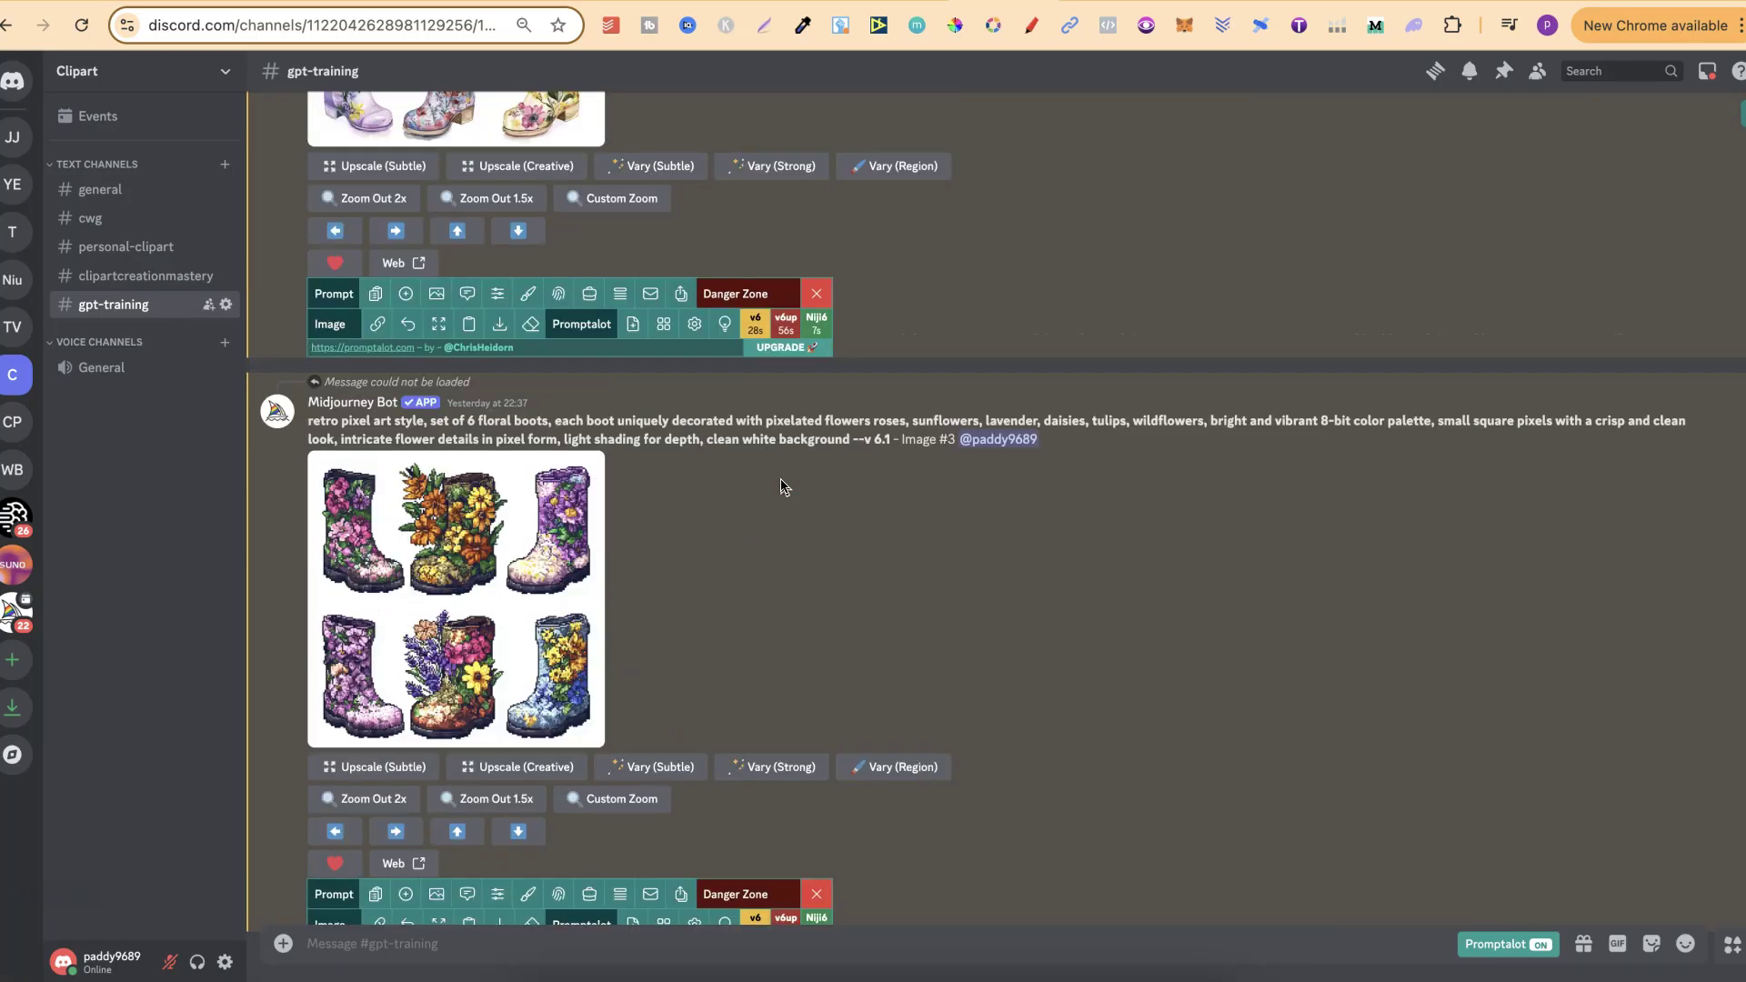
scroll(780, 482, down, 1)
click(835, 480)
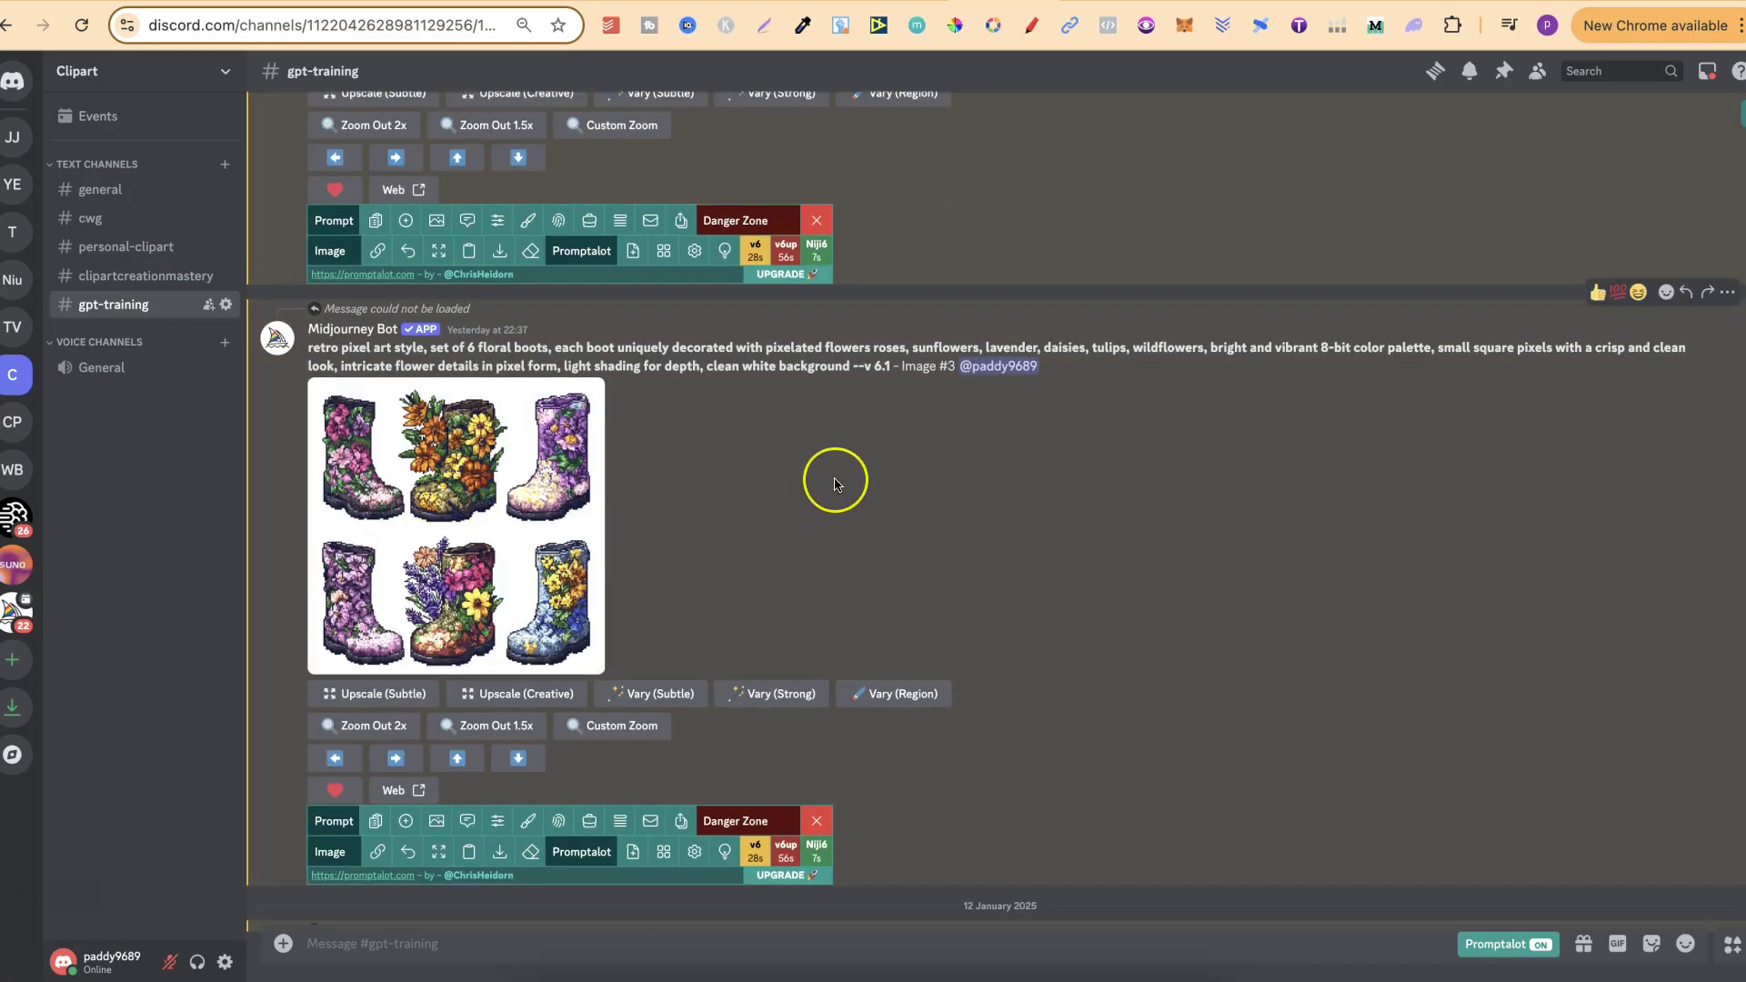
scroll(835, 482, up, 5)
scroll(835, 484, up, 15)
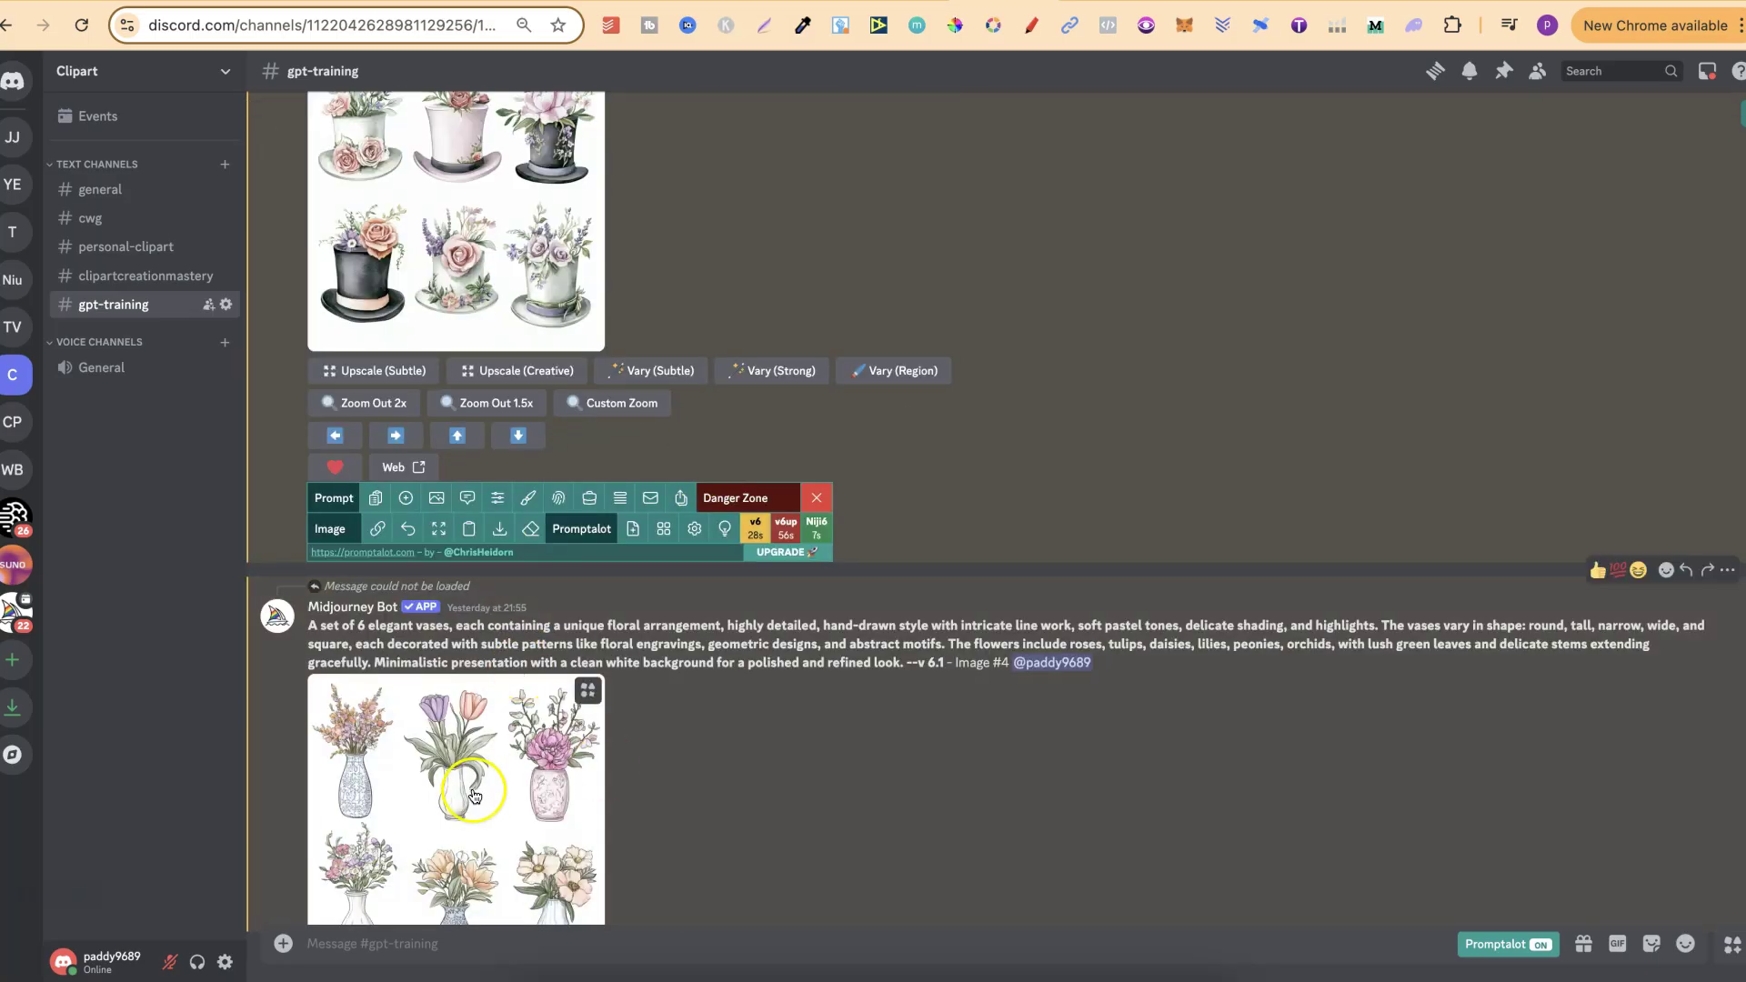
scroll(857, 502, up, 9)
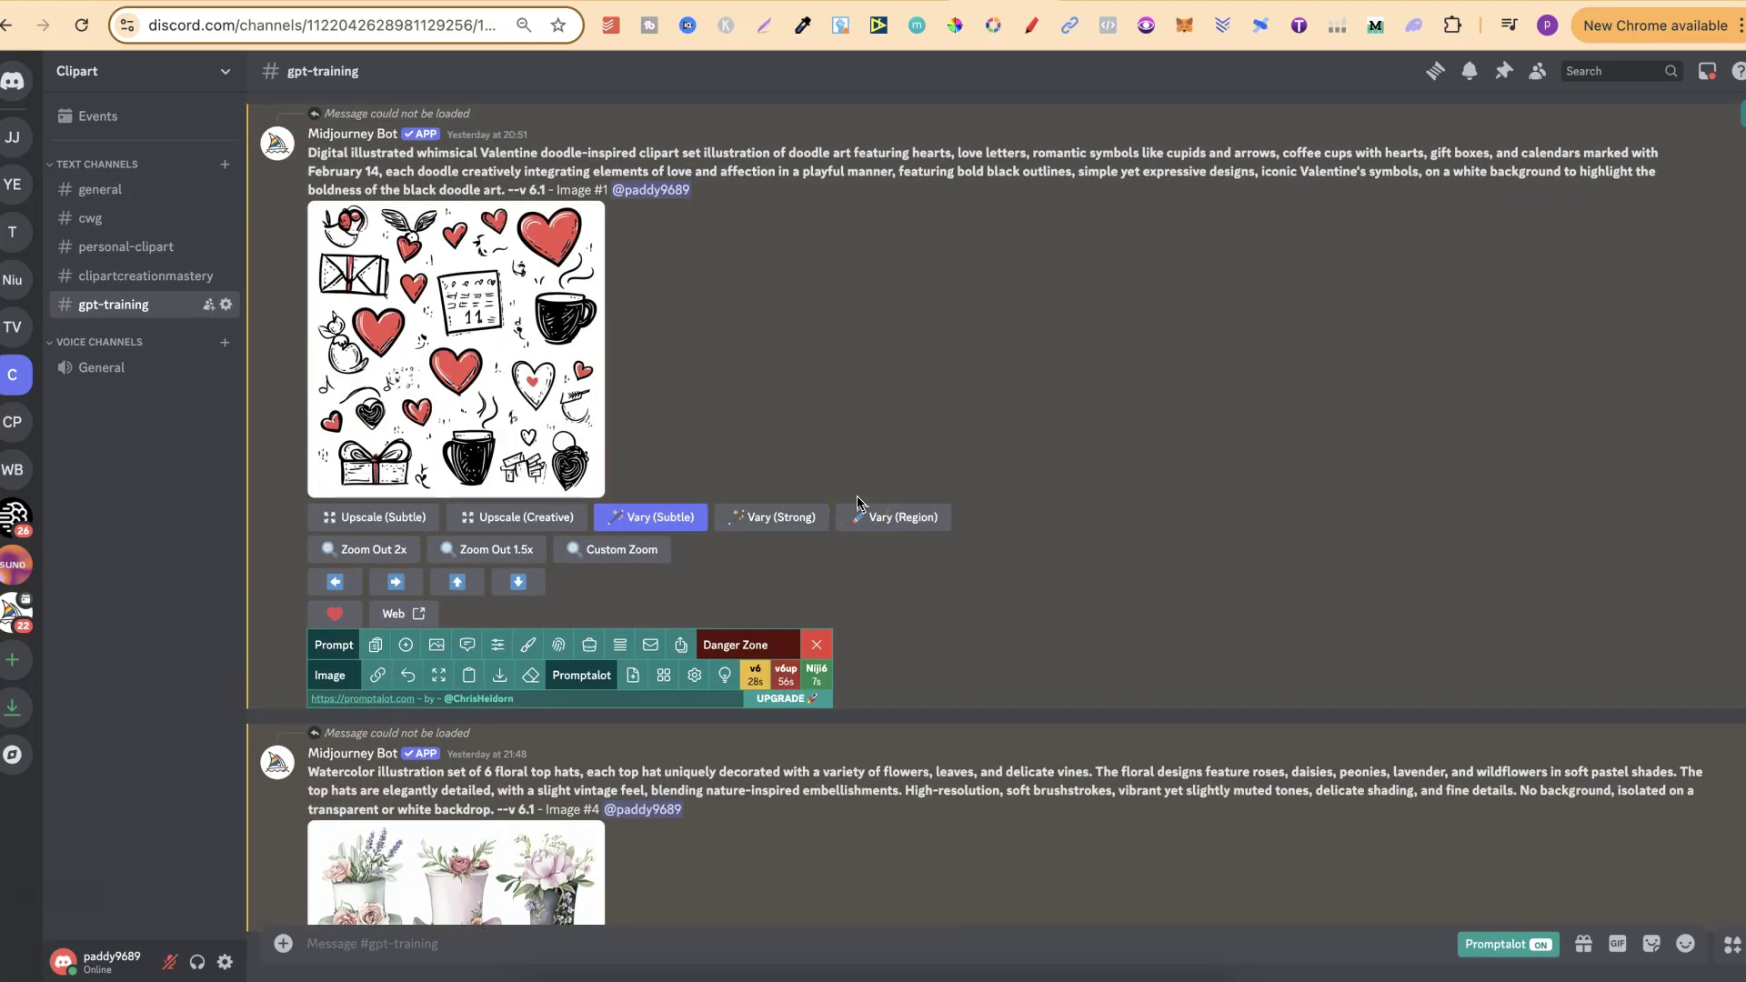
scroll(858, 504, up, 10)
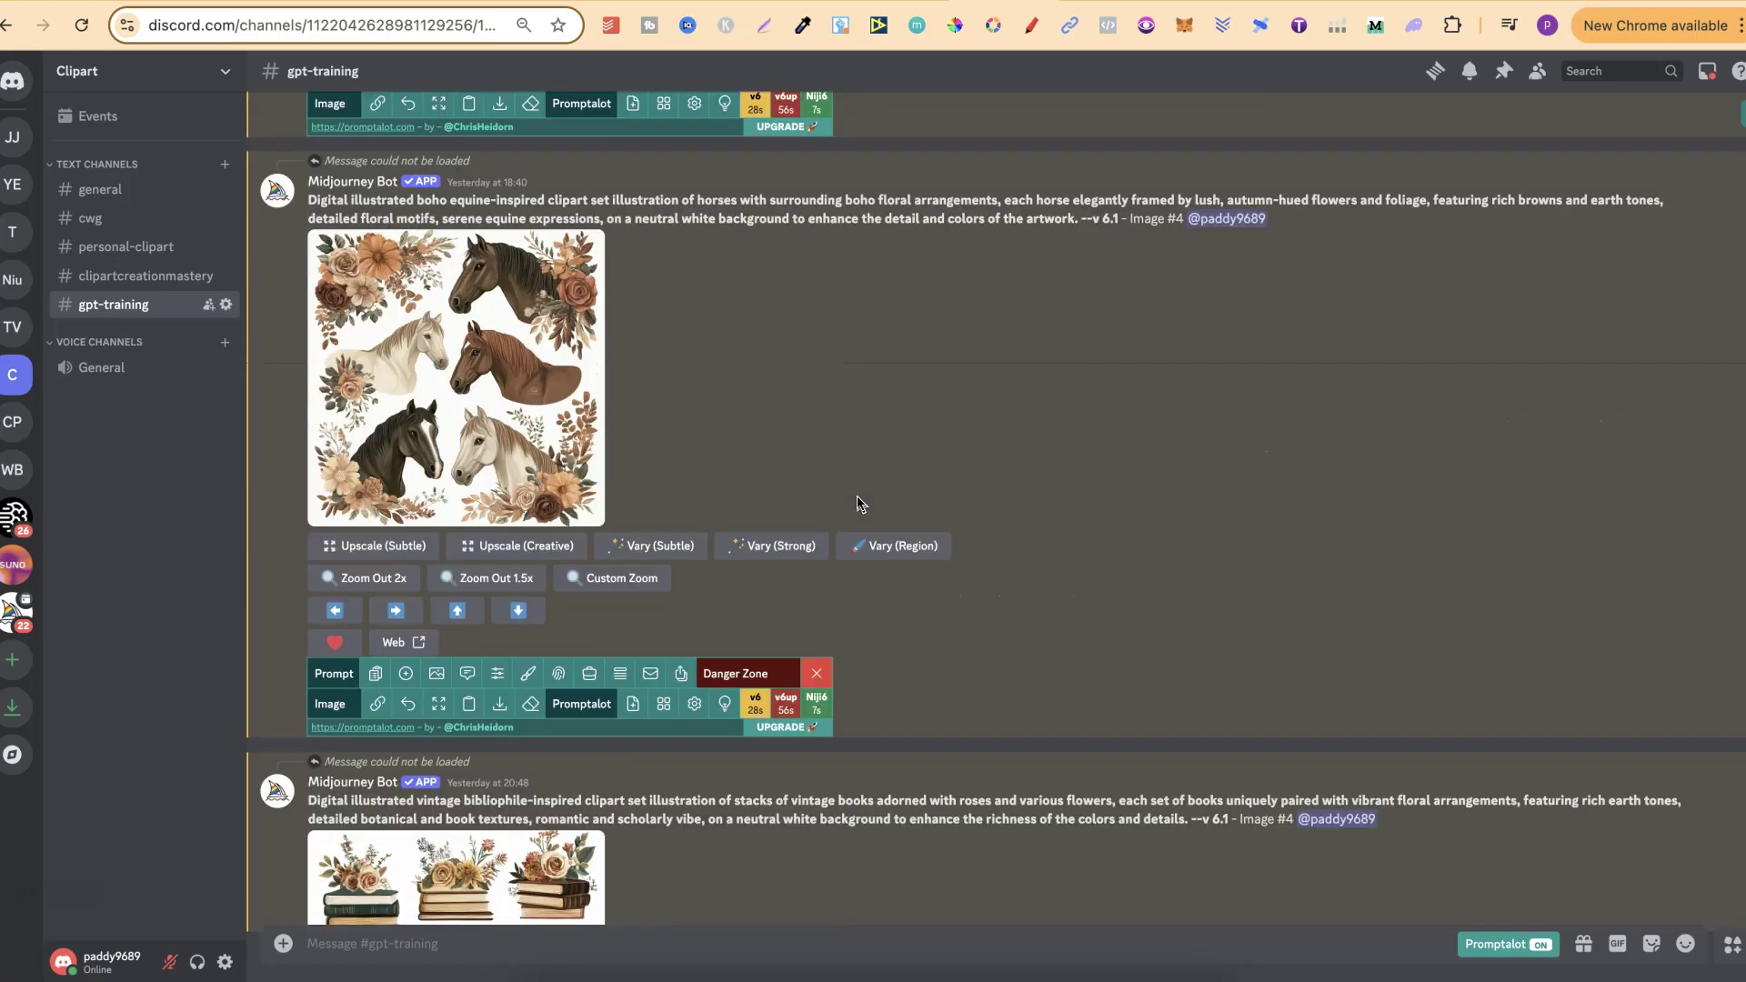
scroll(858, 503, up, 12)
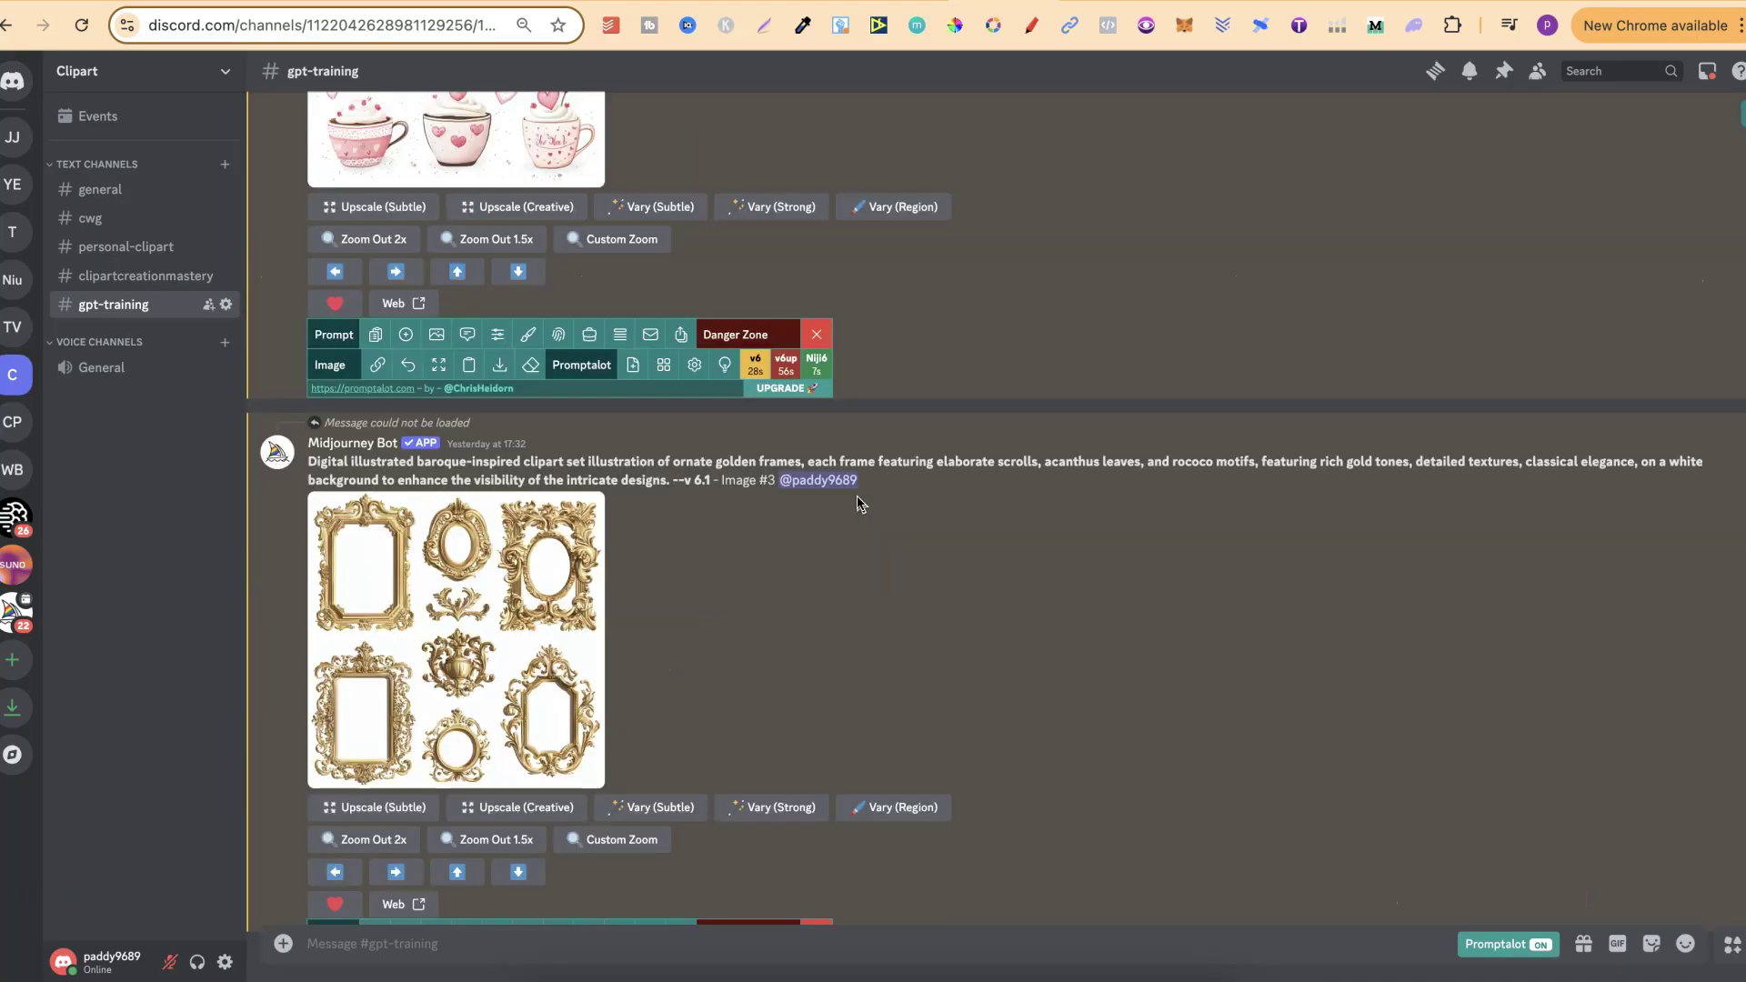
scroll(858, 503, up, 8)
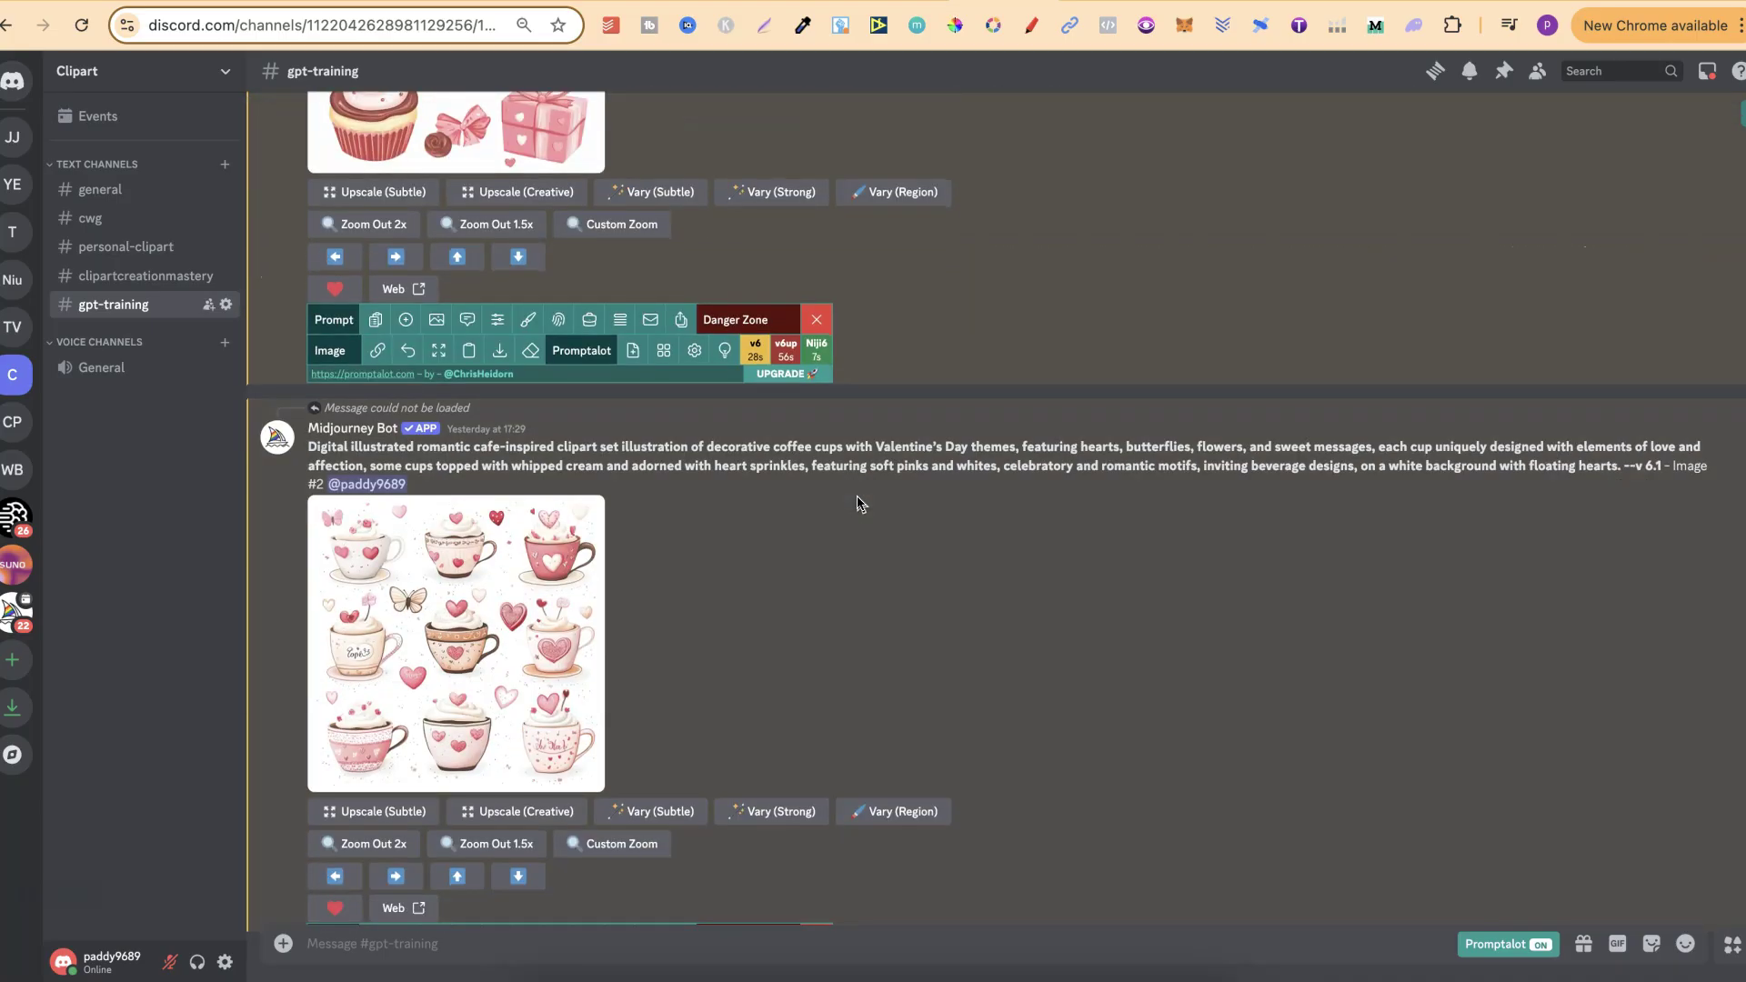
scroll(857, 504, up, 5)
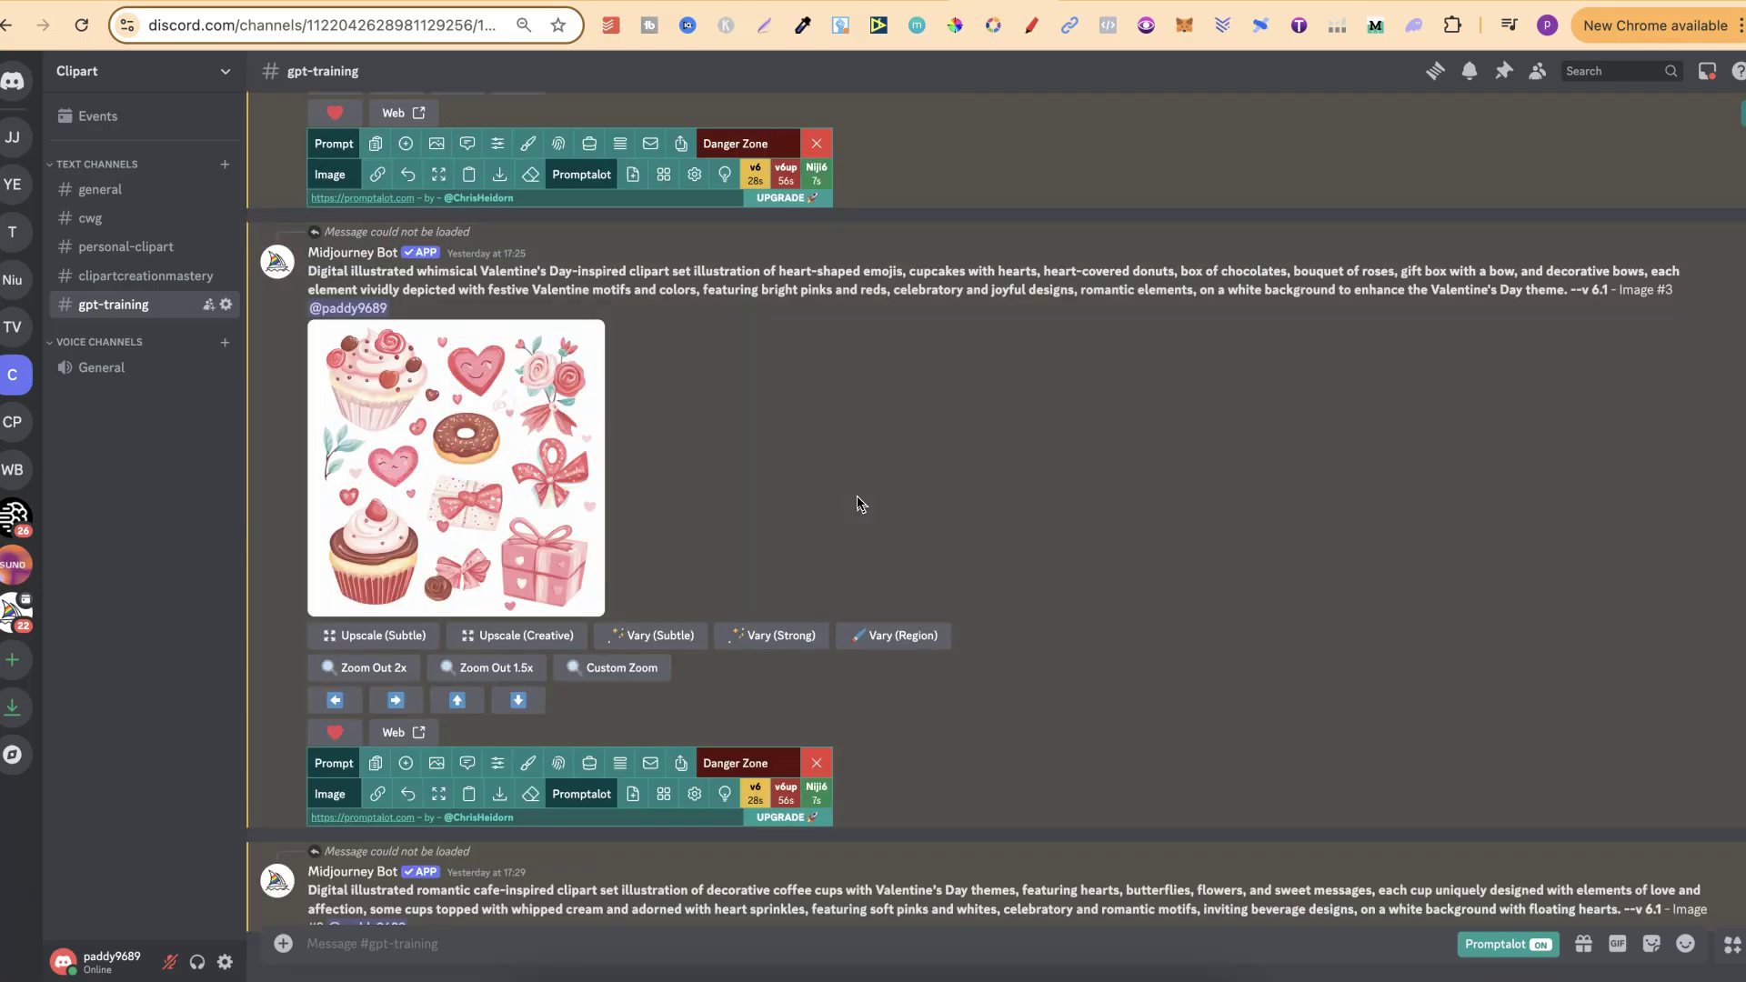
scroll(856, 495, up, 8)
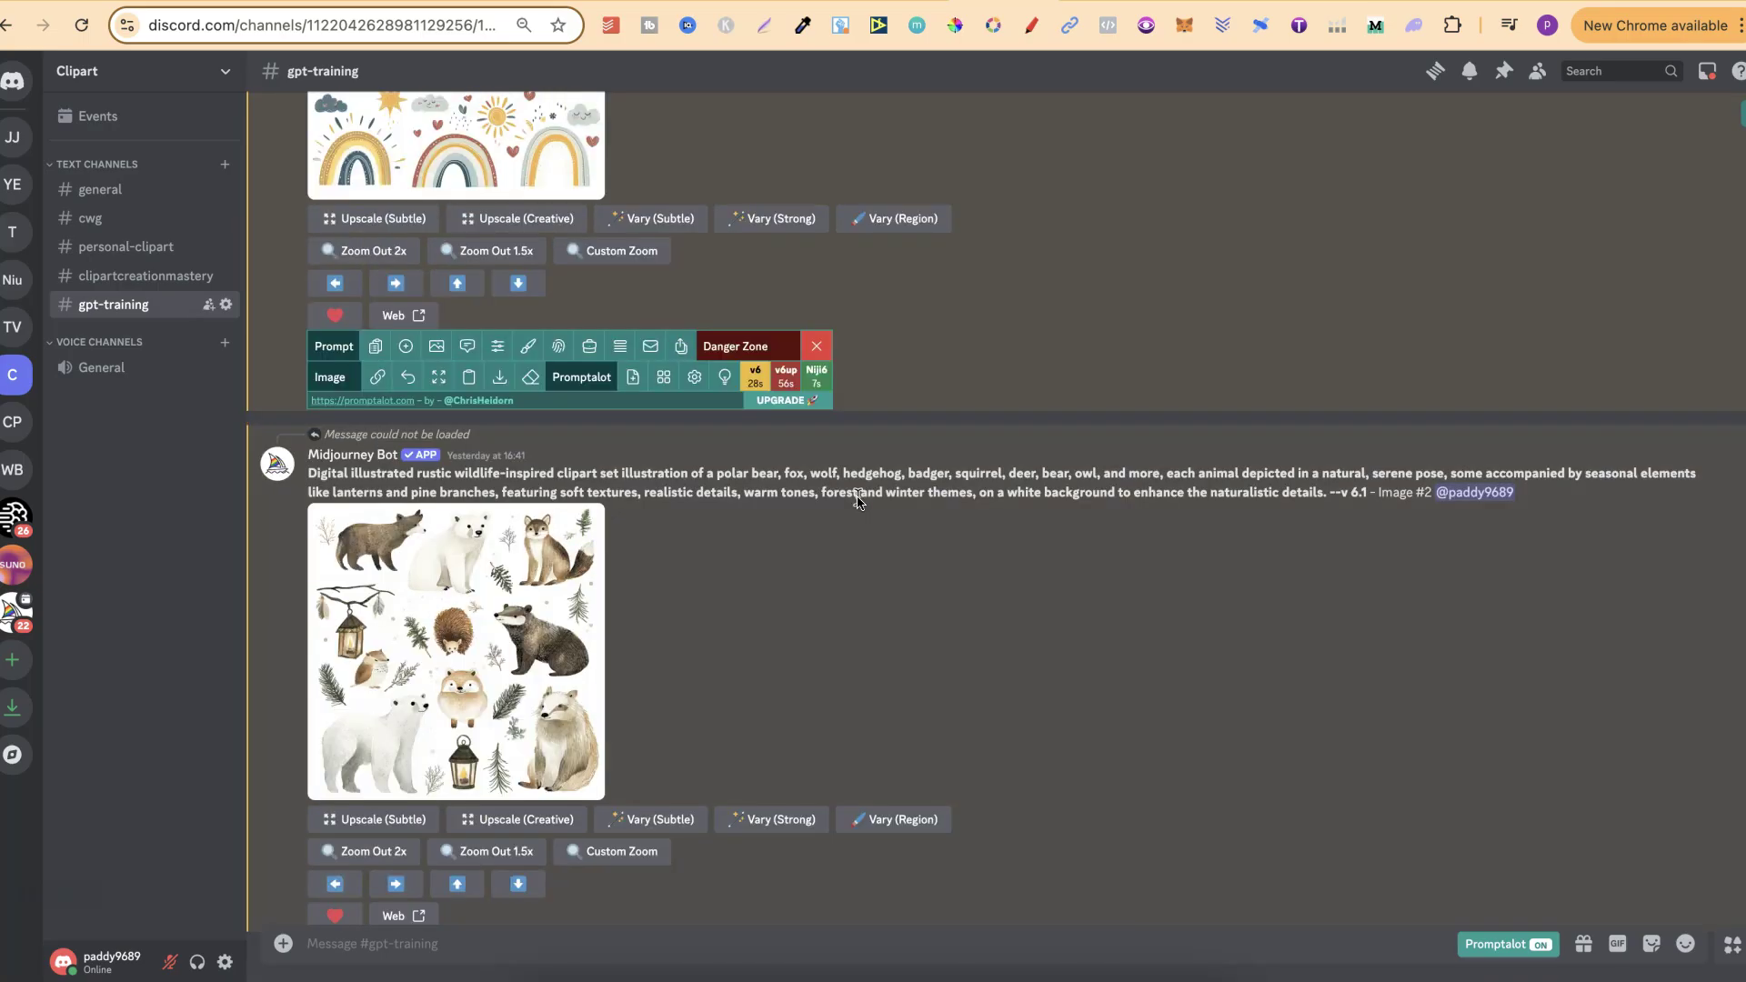
scroll(857, 496, up, 15)
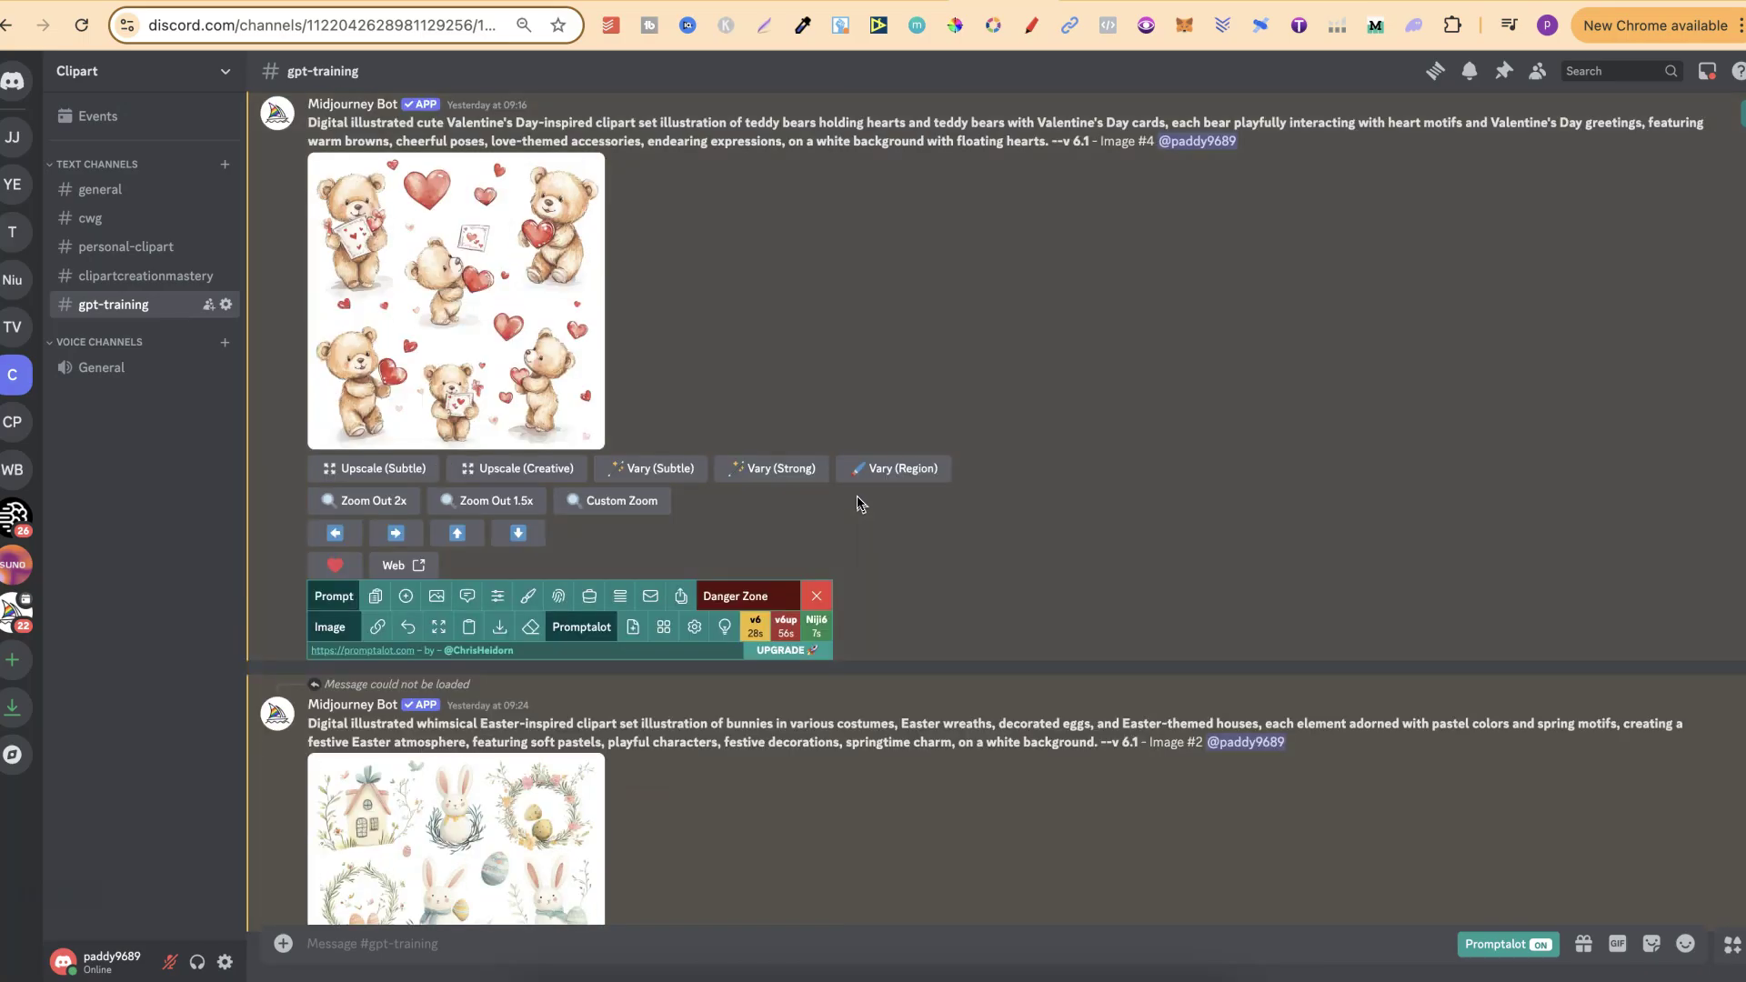
scroll(856, 504, up, 5)
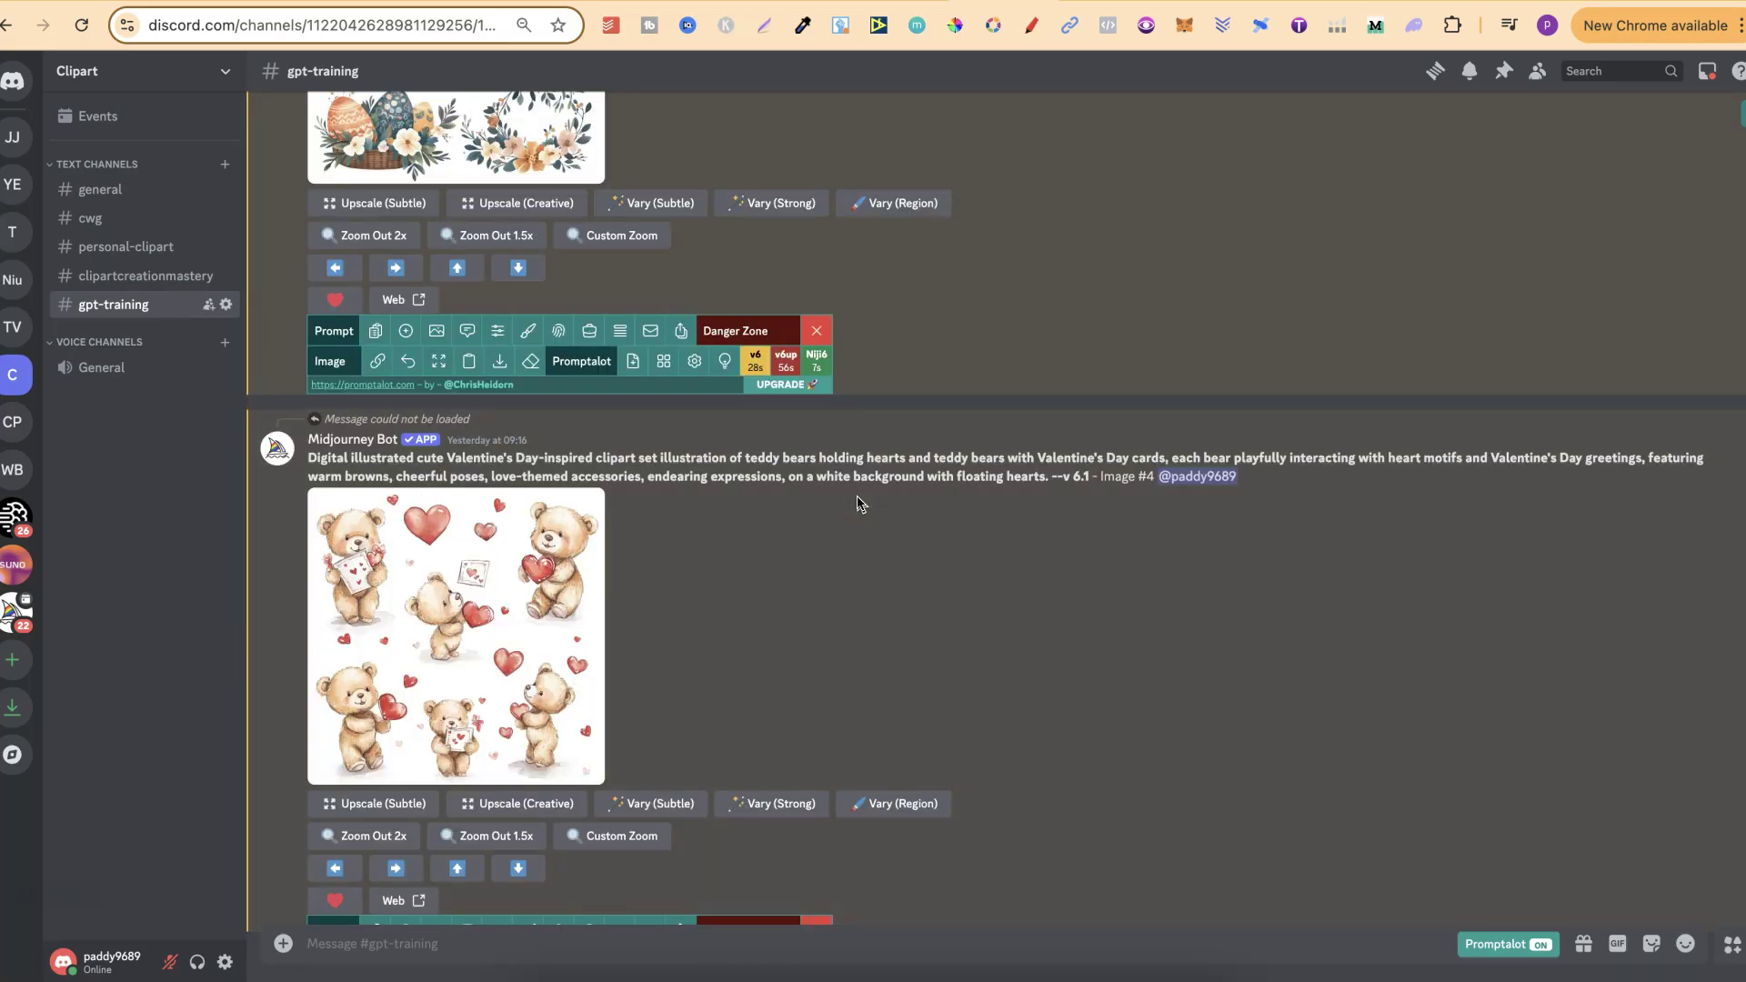
Start a new /imagine with the original teddy-bear prompt copied via Promptalot
click(387, 590)
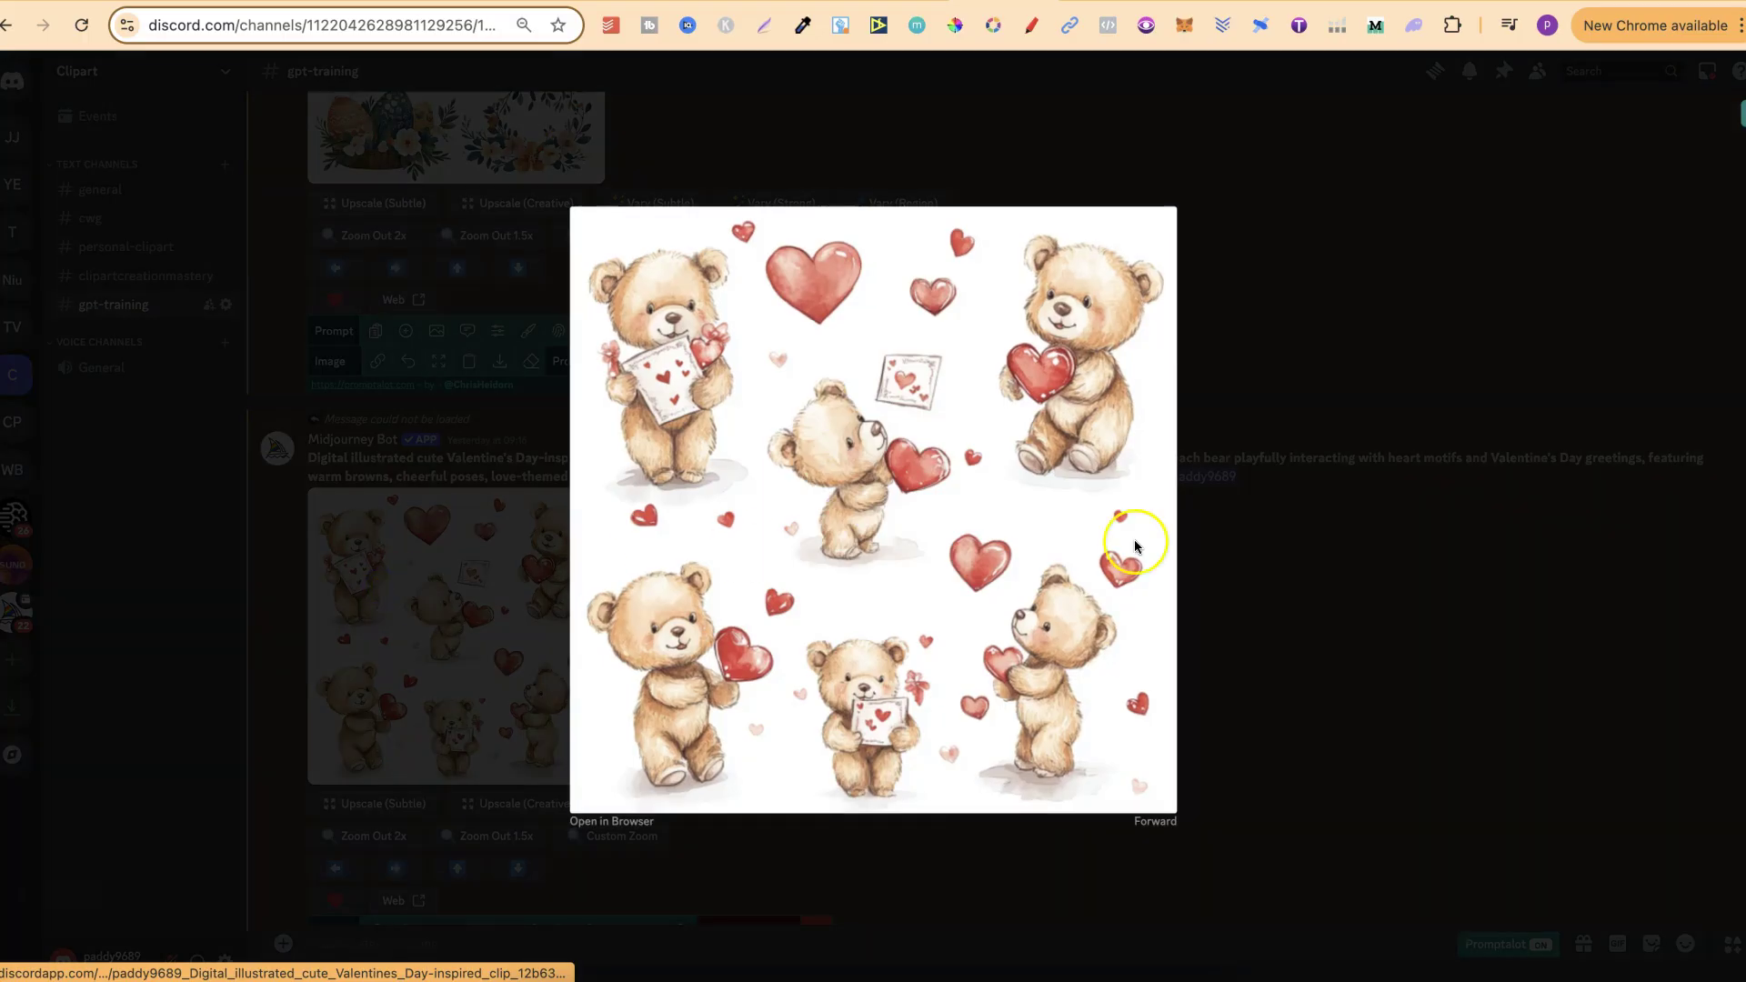
click(1452, 667)
scroll(976, 650, down, 2)
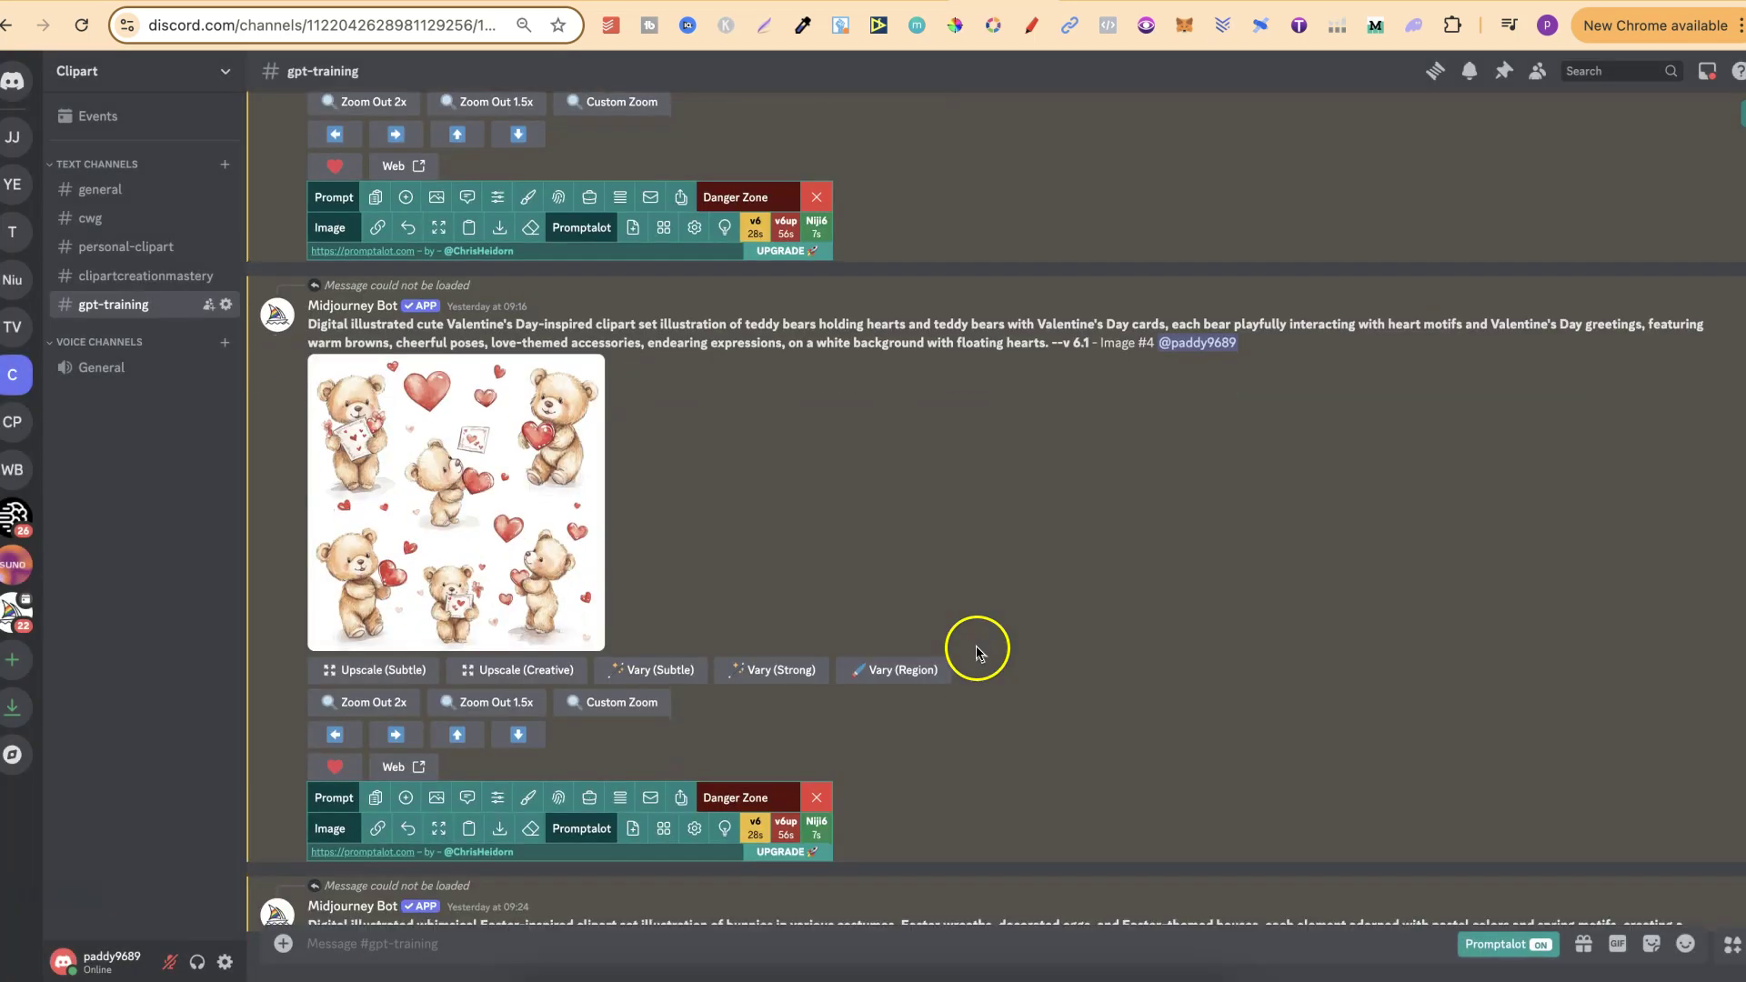
click(375, 798)
click(453, 947)
text(/i)
click(371, 548)
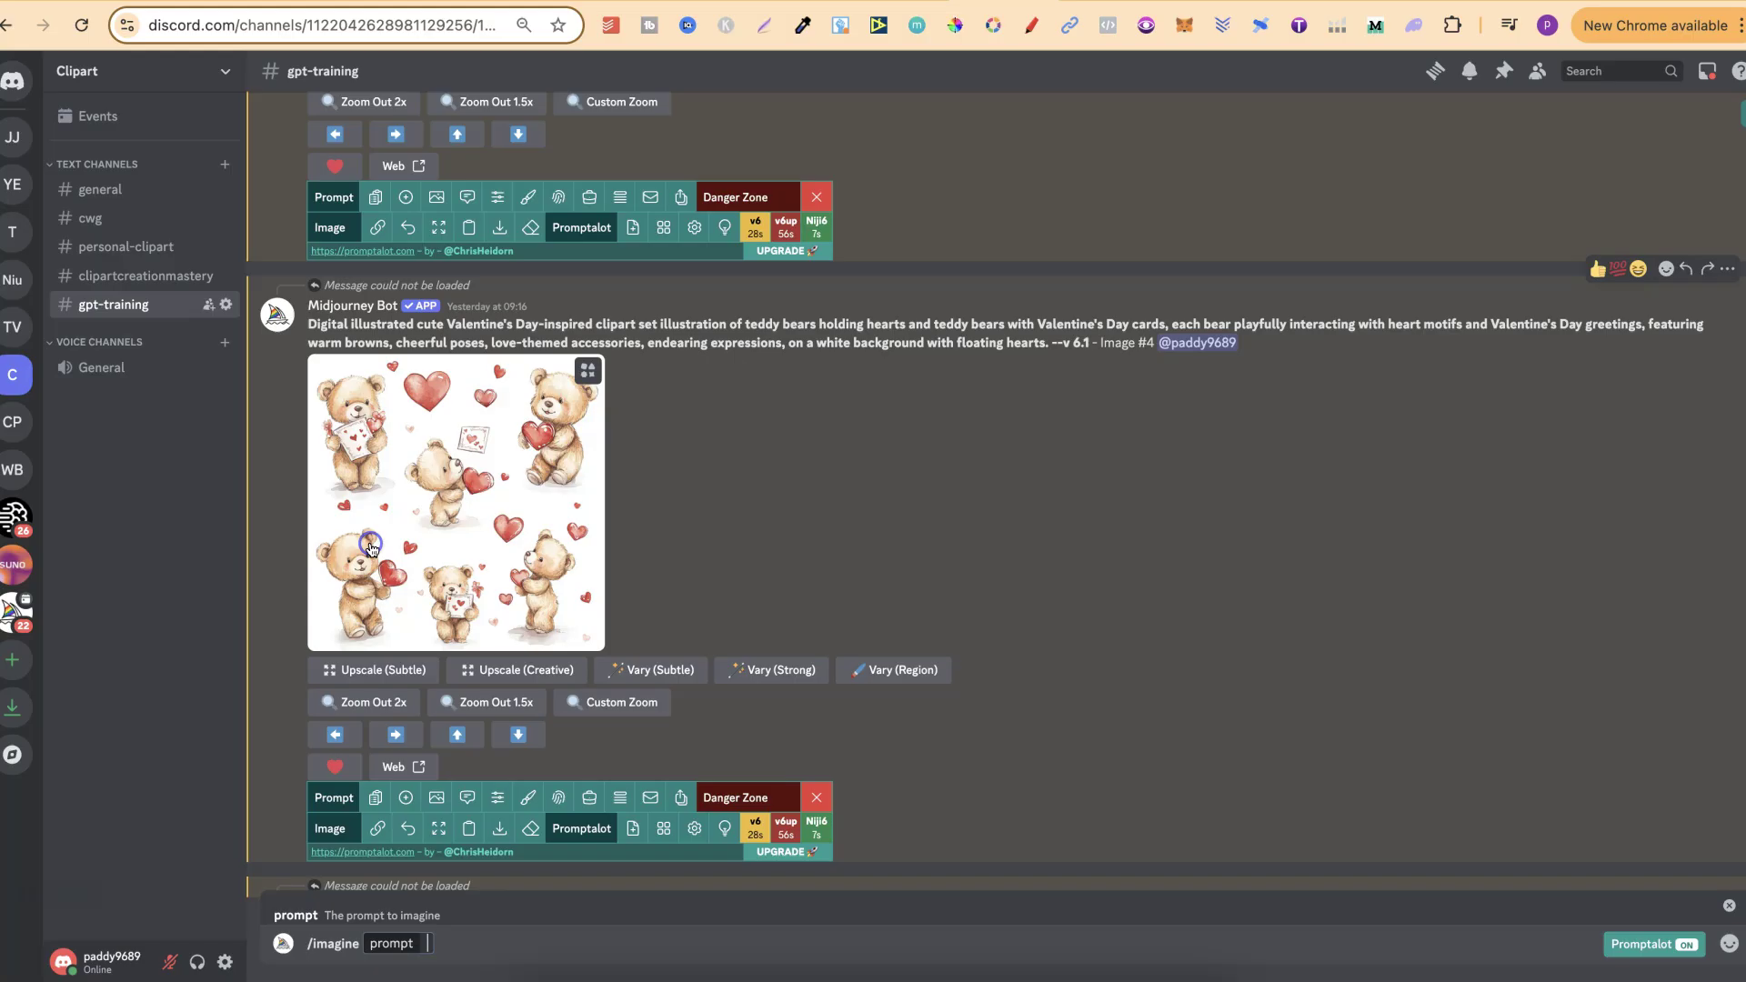
key(ctrl+v)
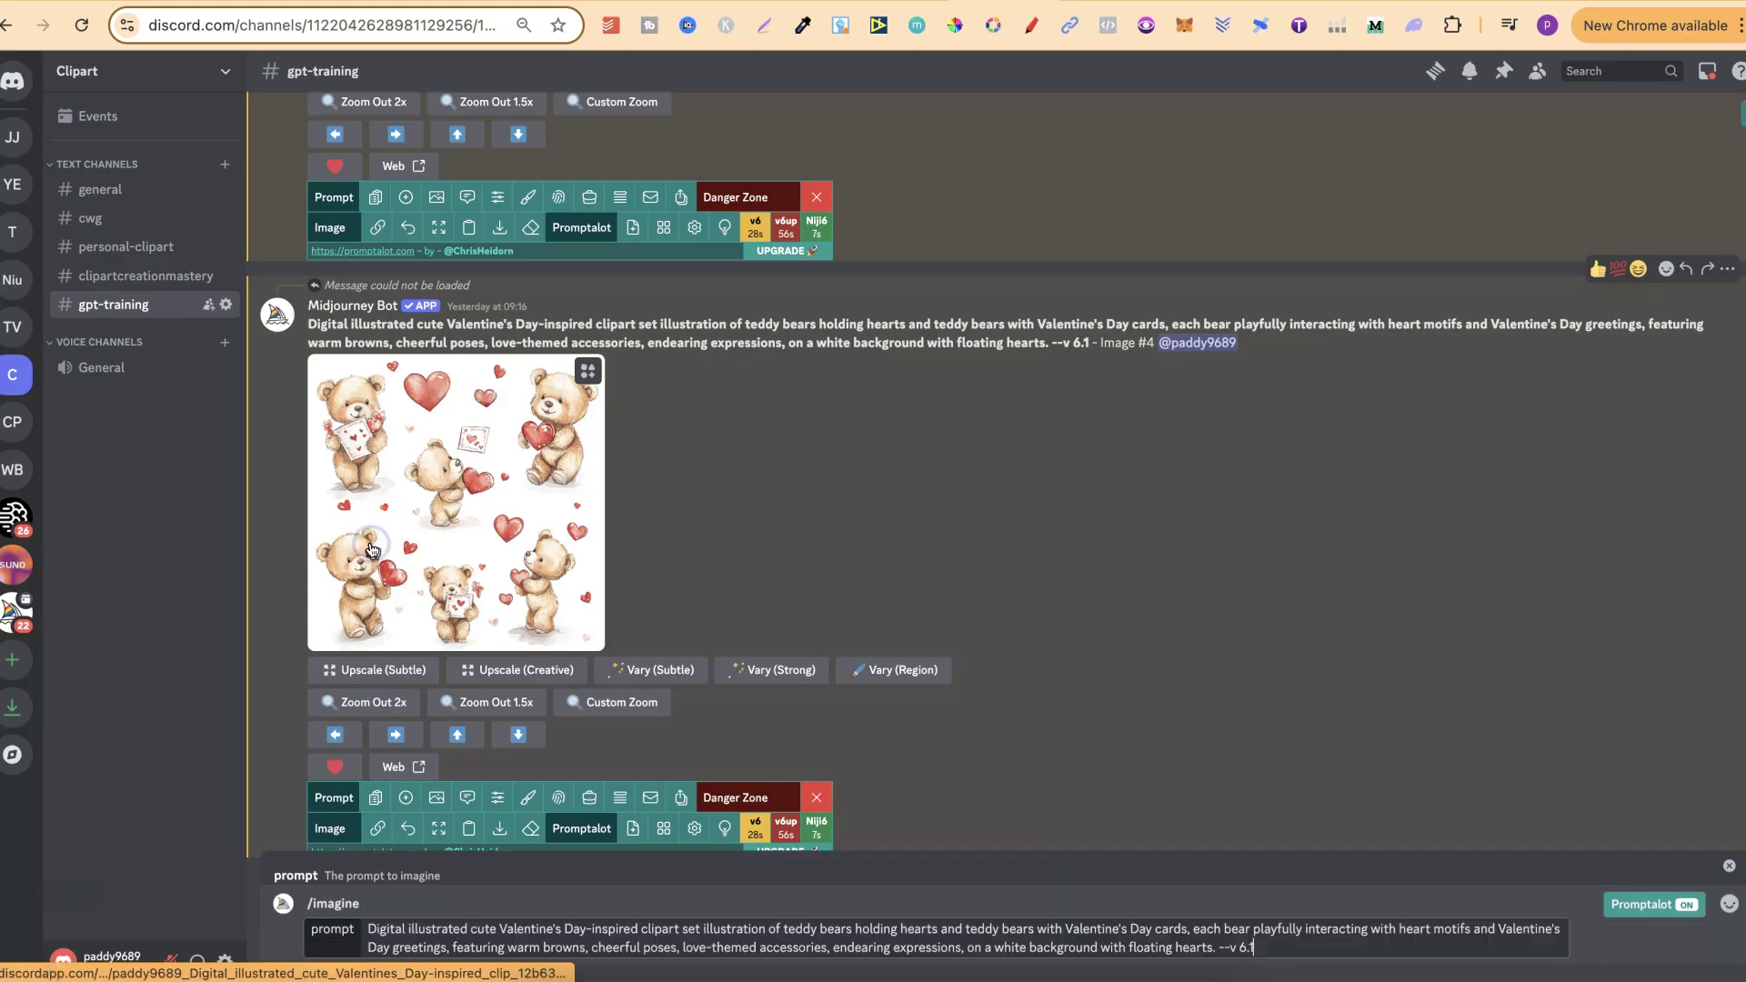
Add the original teddy-bear image link as --sref and as a leading image prompt, then submit
click(378, 831)
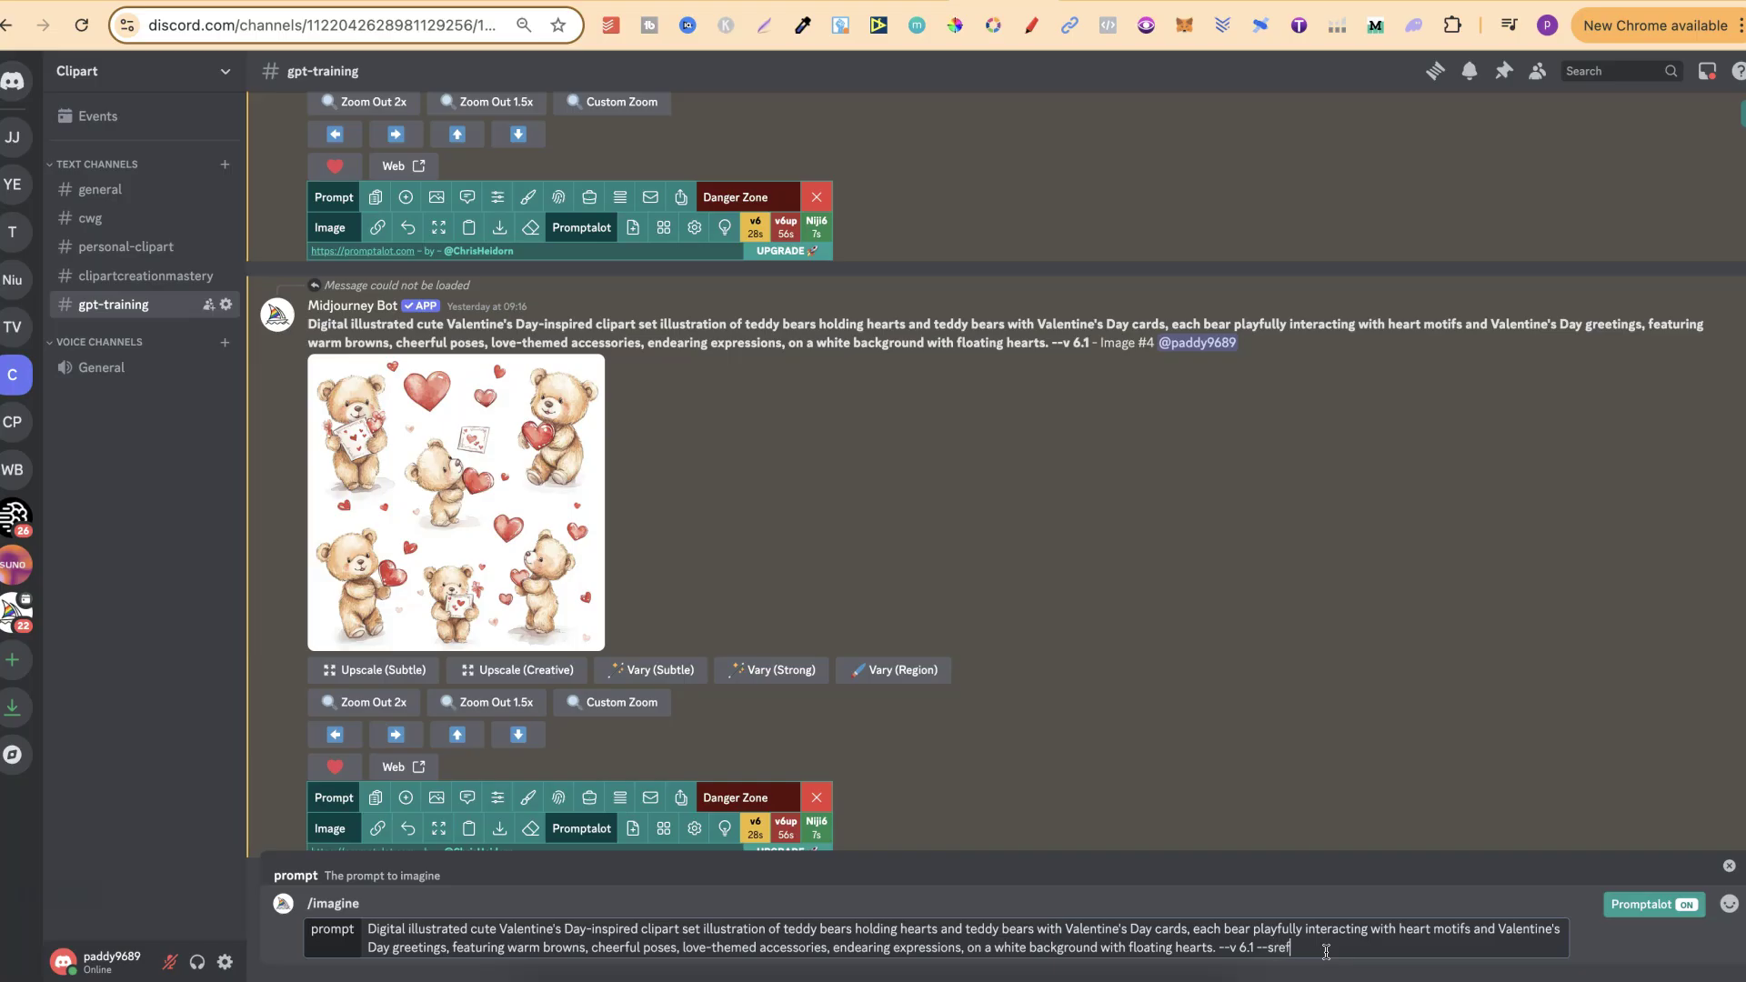
key(ctrl+v)
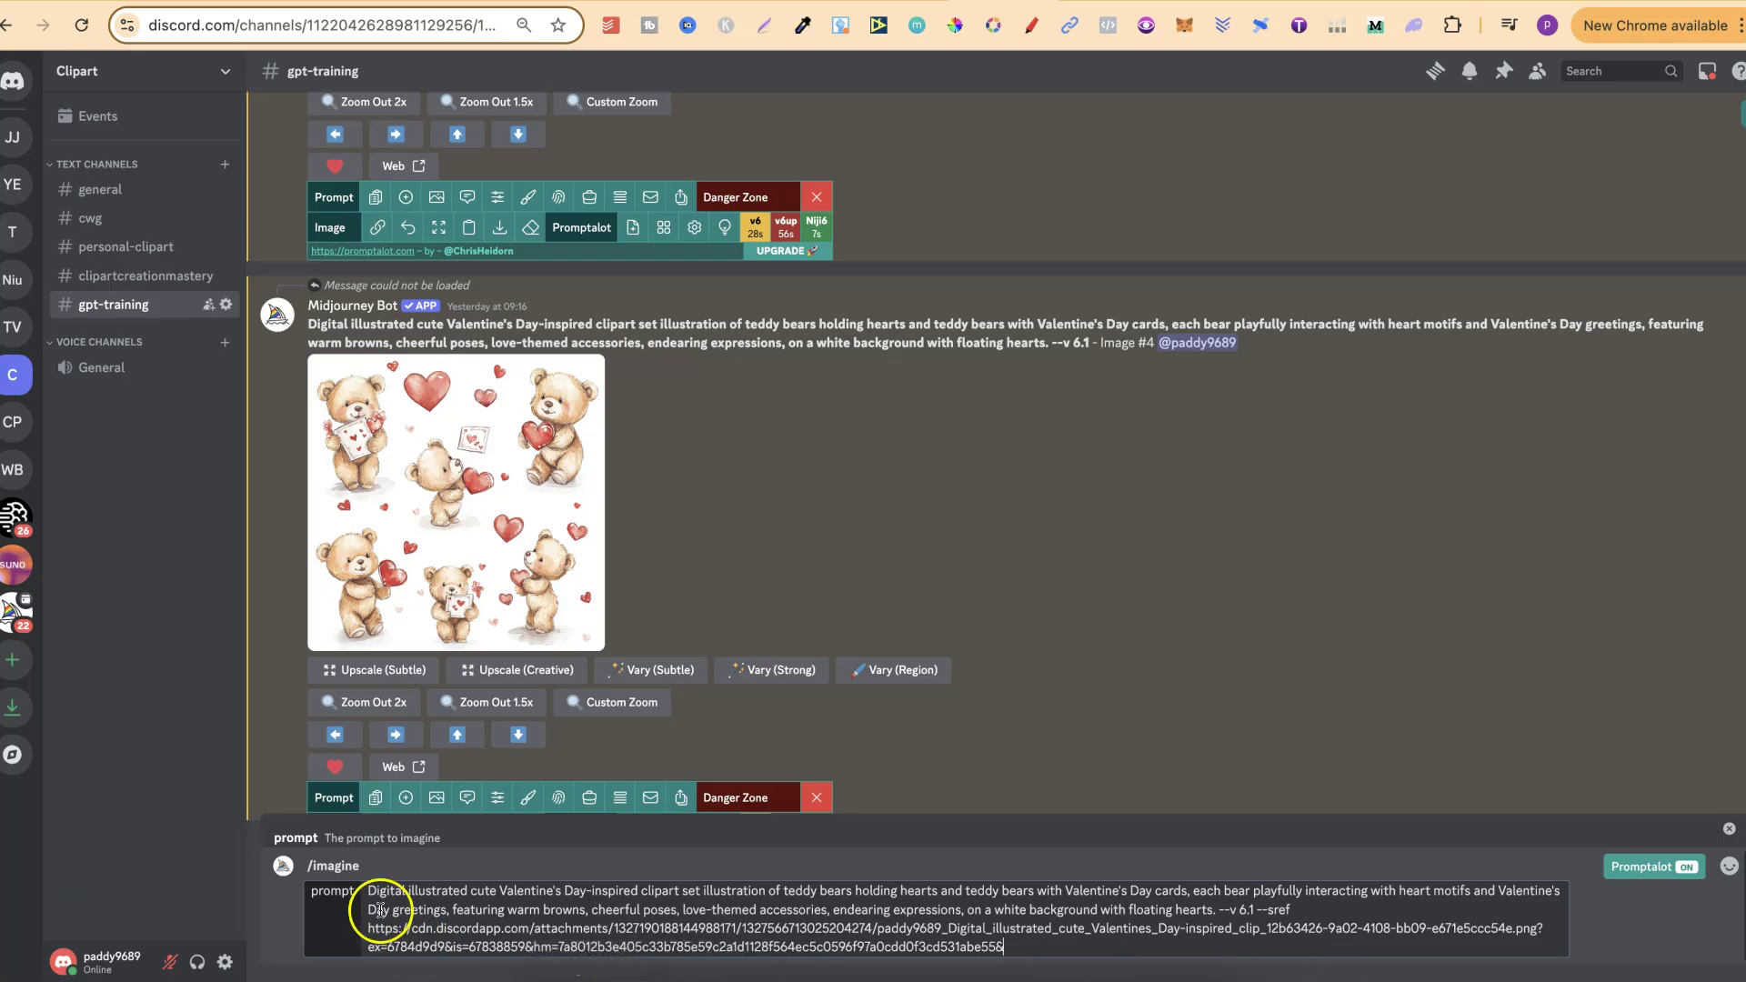
drag(366, 892, 368, 893)
click(516, 901)
key(super+v)
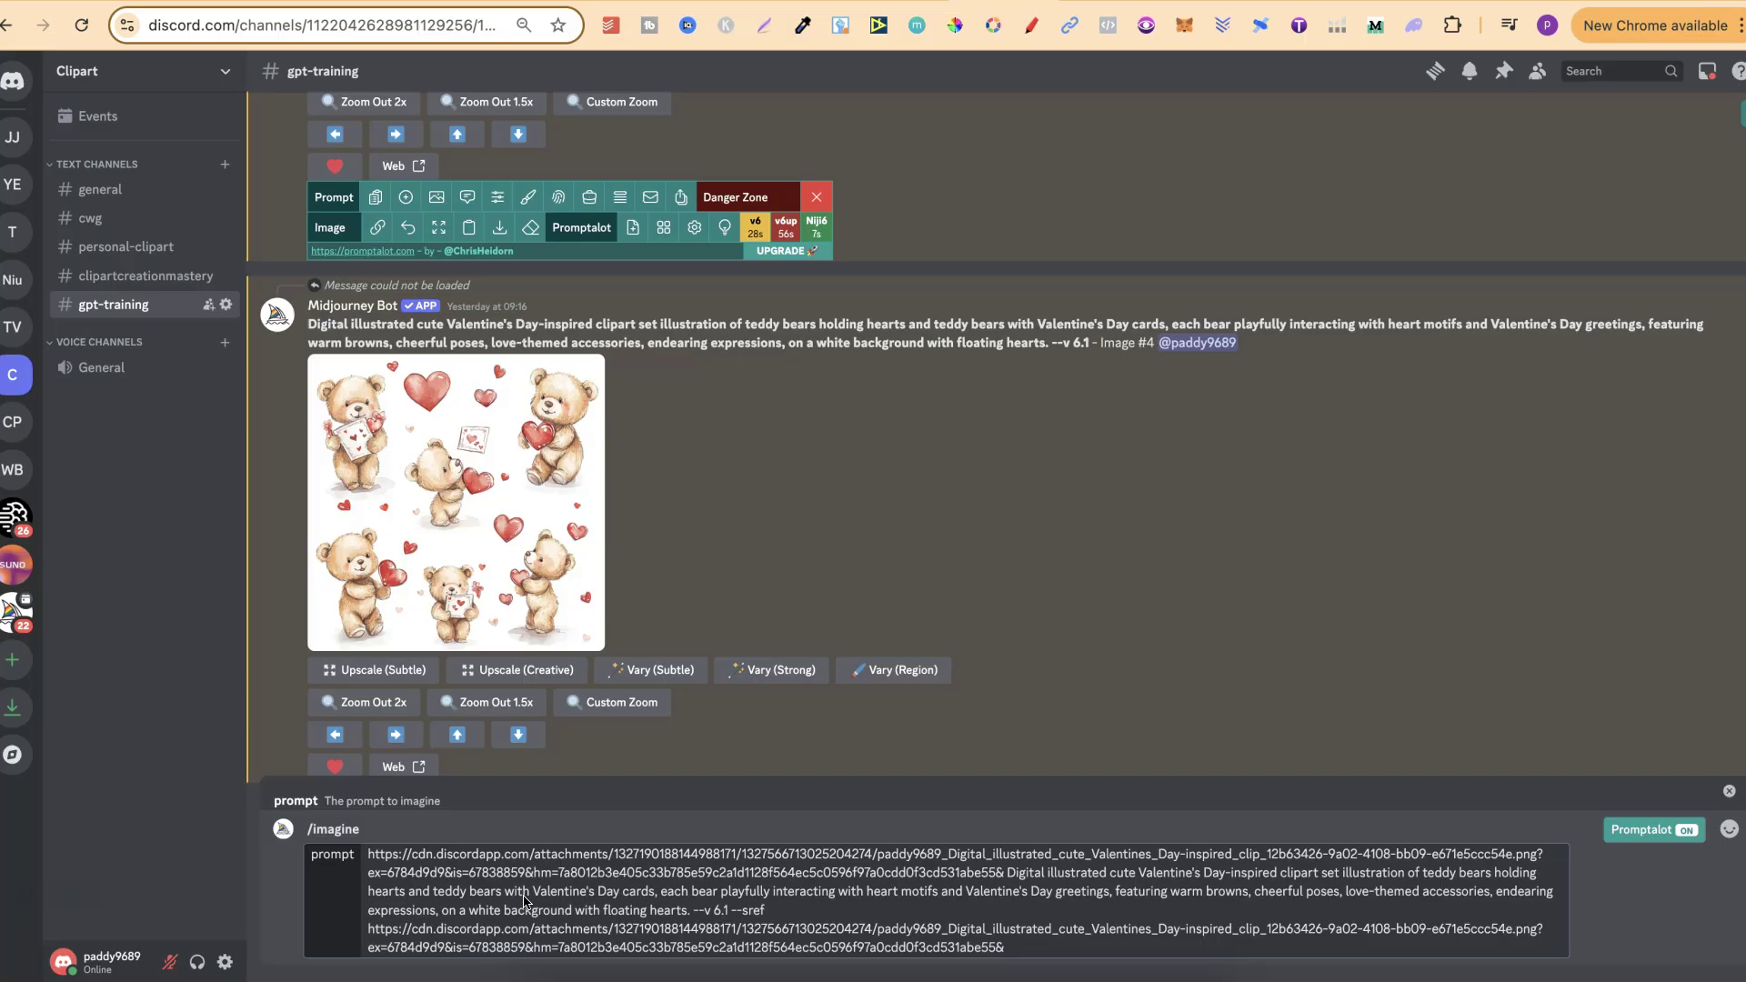
key(Return)
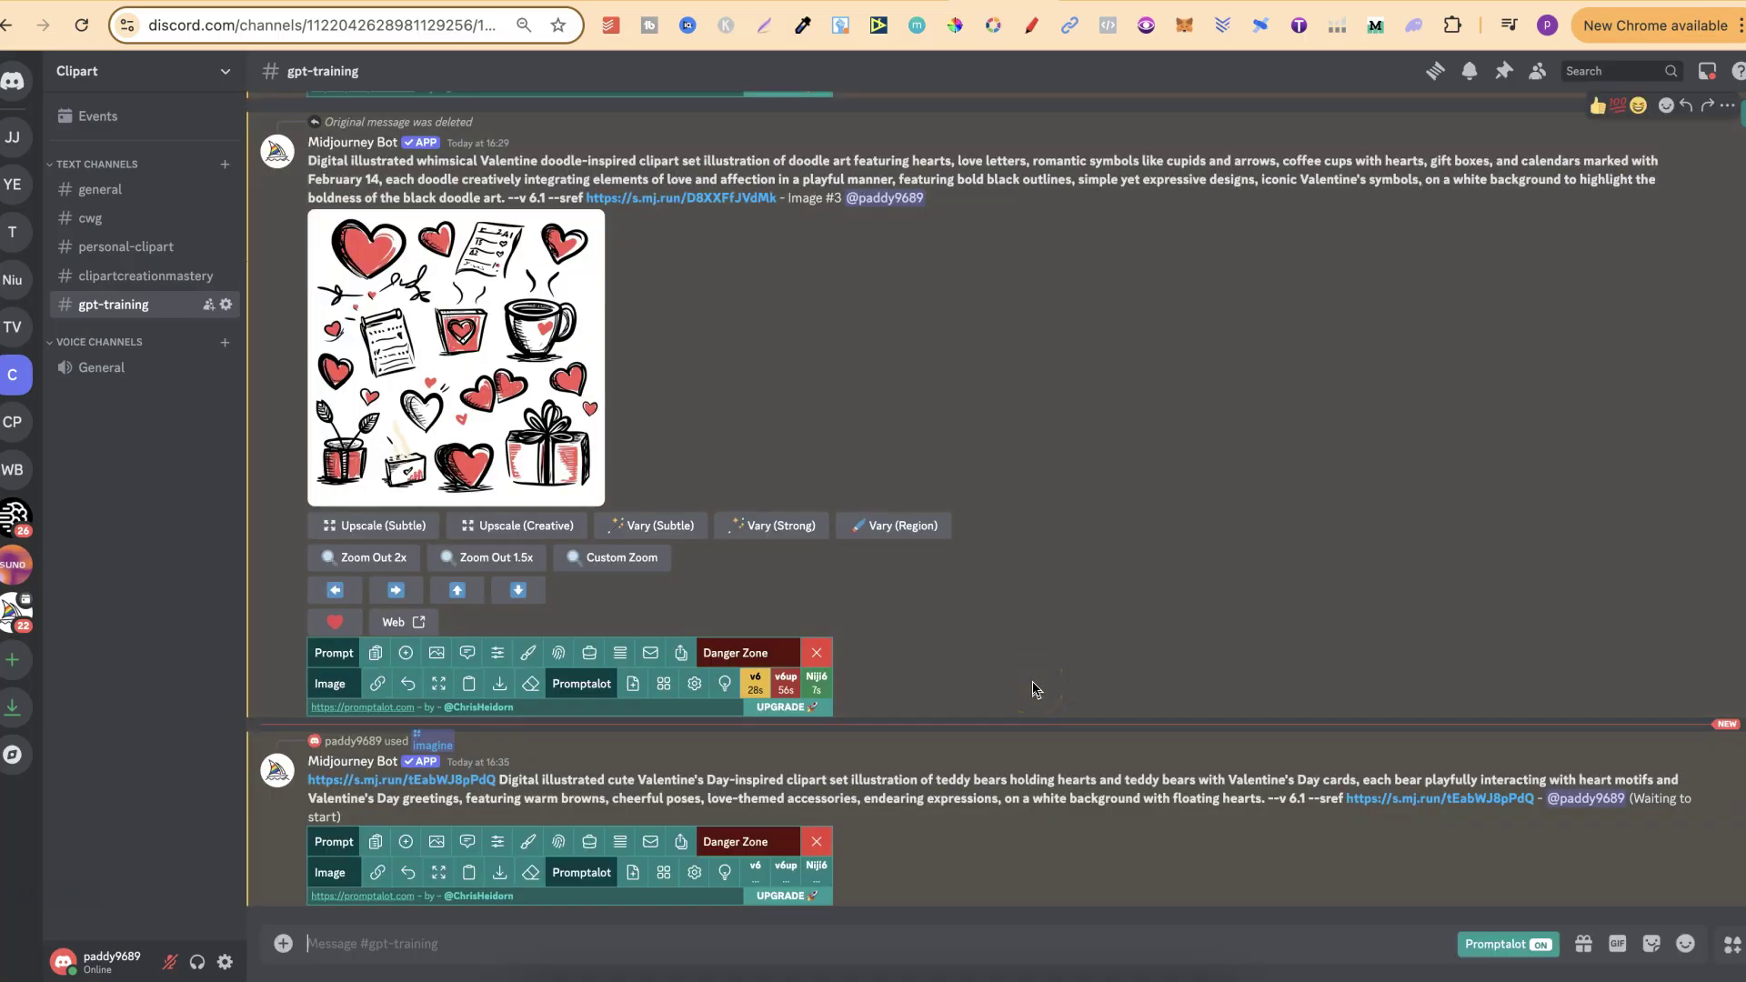
Rerun /imagine with the copied prompt minus the leading image link, keeping only --sref
click(374, 841)
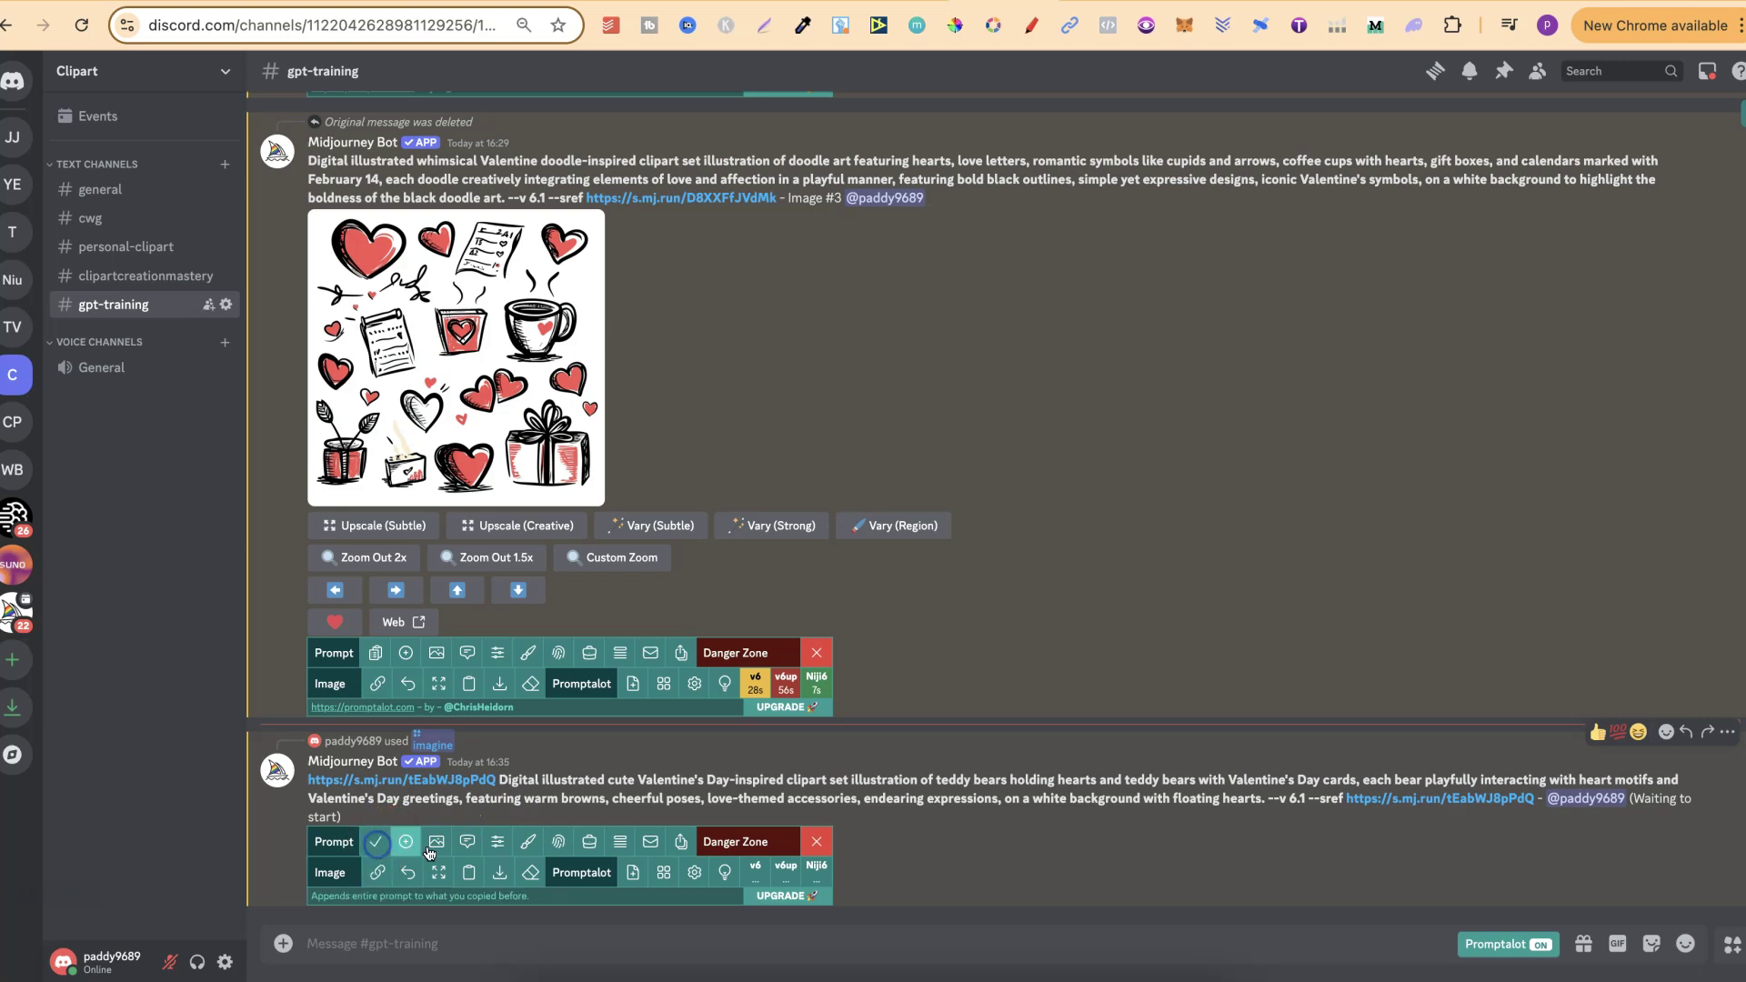
click(470, 946)
text(/i)
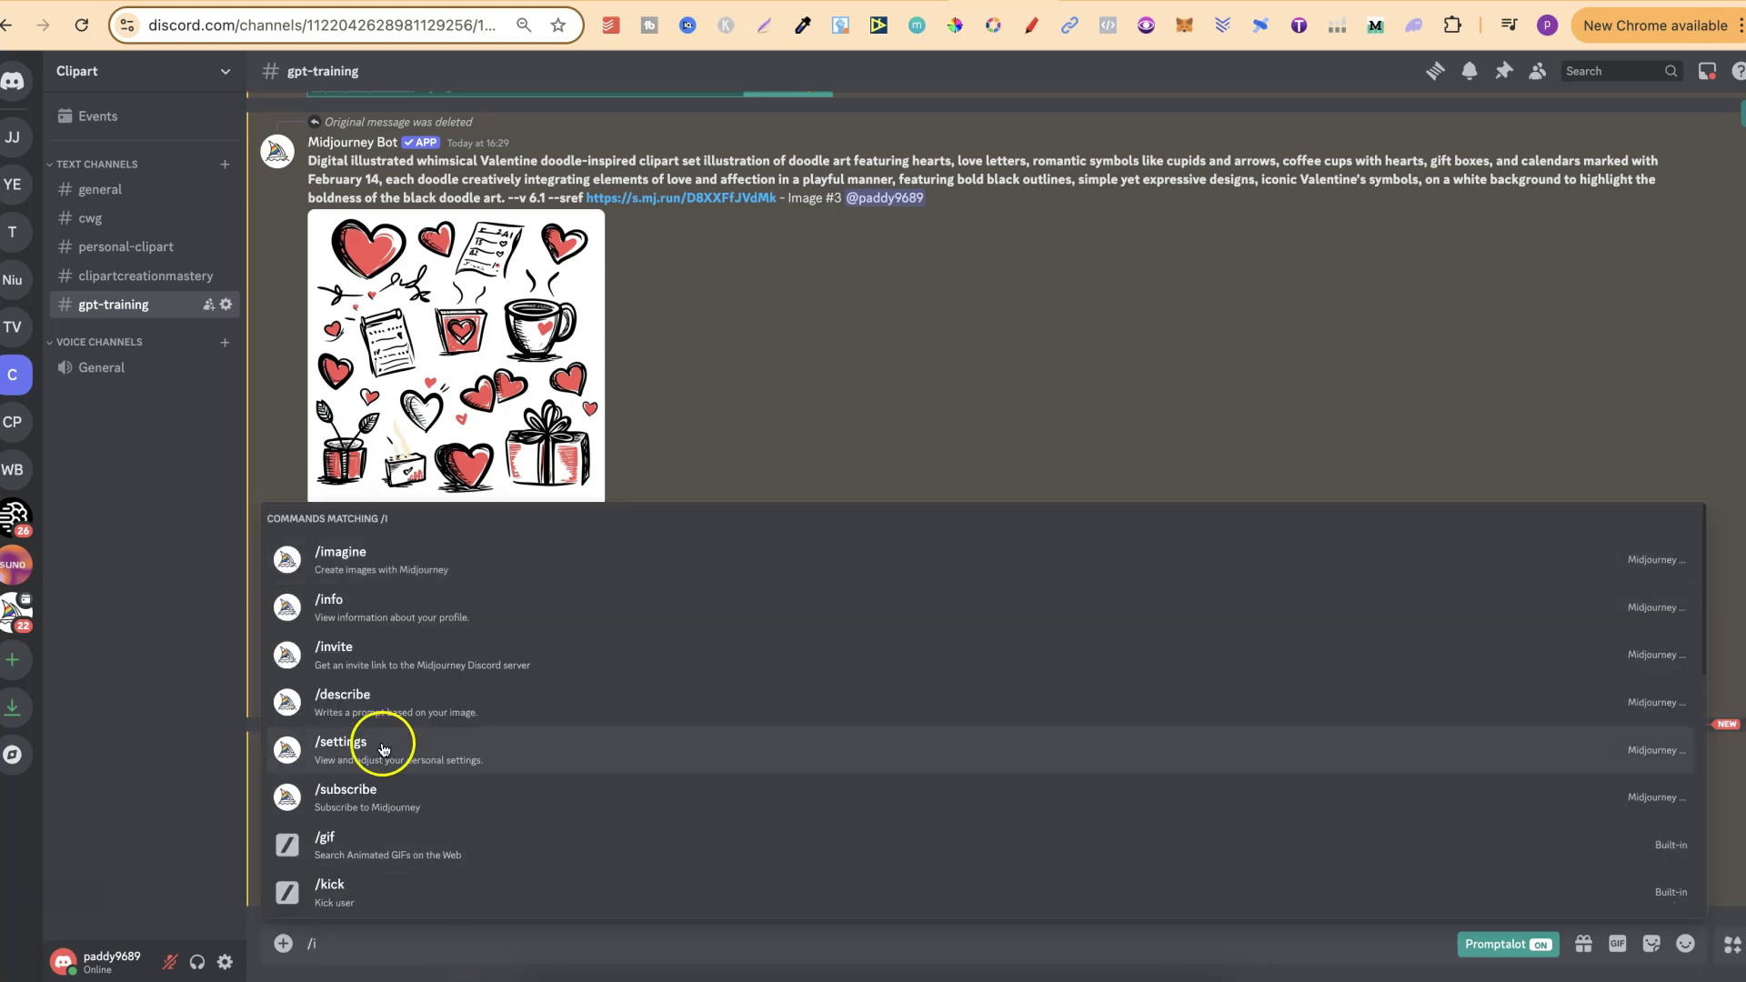
click(394, 585)
text(https://s.mj.run/tEabWJ8pPdQ Digital illustrated cute Valentine's Day-inspired clipart set illustration of teddy bears holding hearts and teddy bears with Valentine's Day cards, each bear playfully interacting with heart motifs and Valentine's Day greetings, featuring warm browns, cheerful poses, love-themed accessories, endearing expressions, on a white background with floating hearts. --v 6.1 --sref https://s.mj.run/tEabWJ8pPdQ)
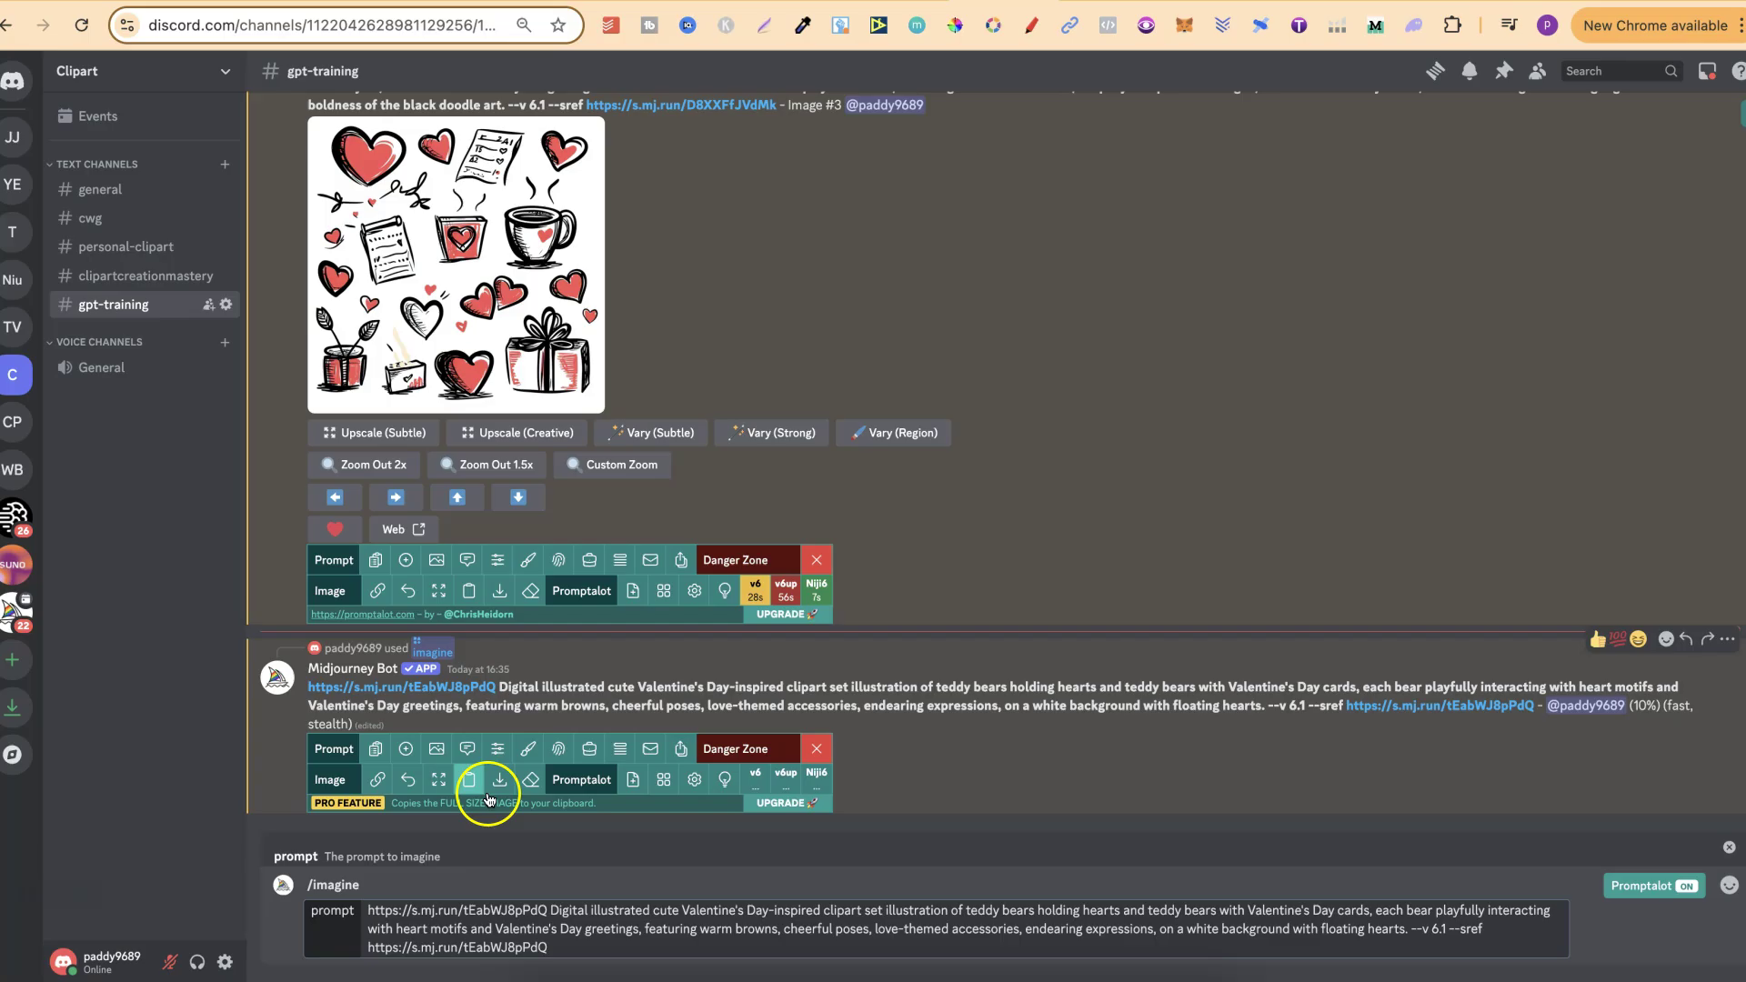
drag(549, 916, 369, 917)
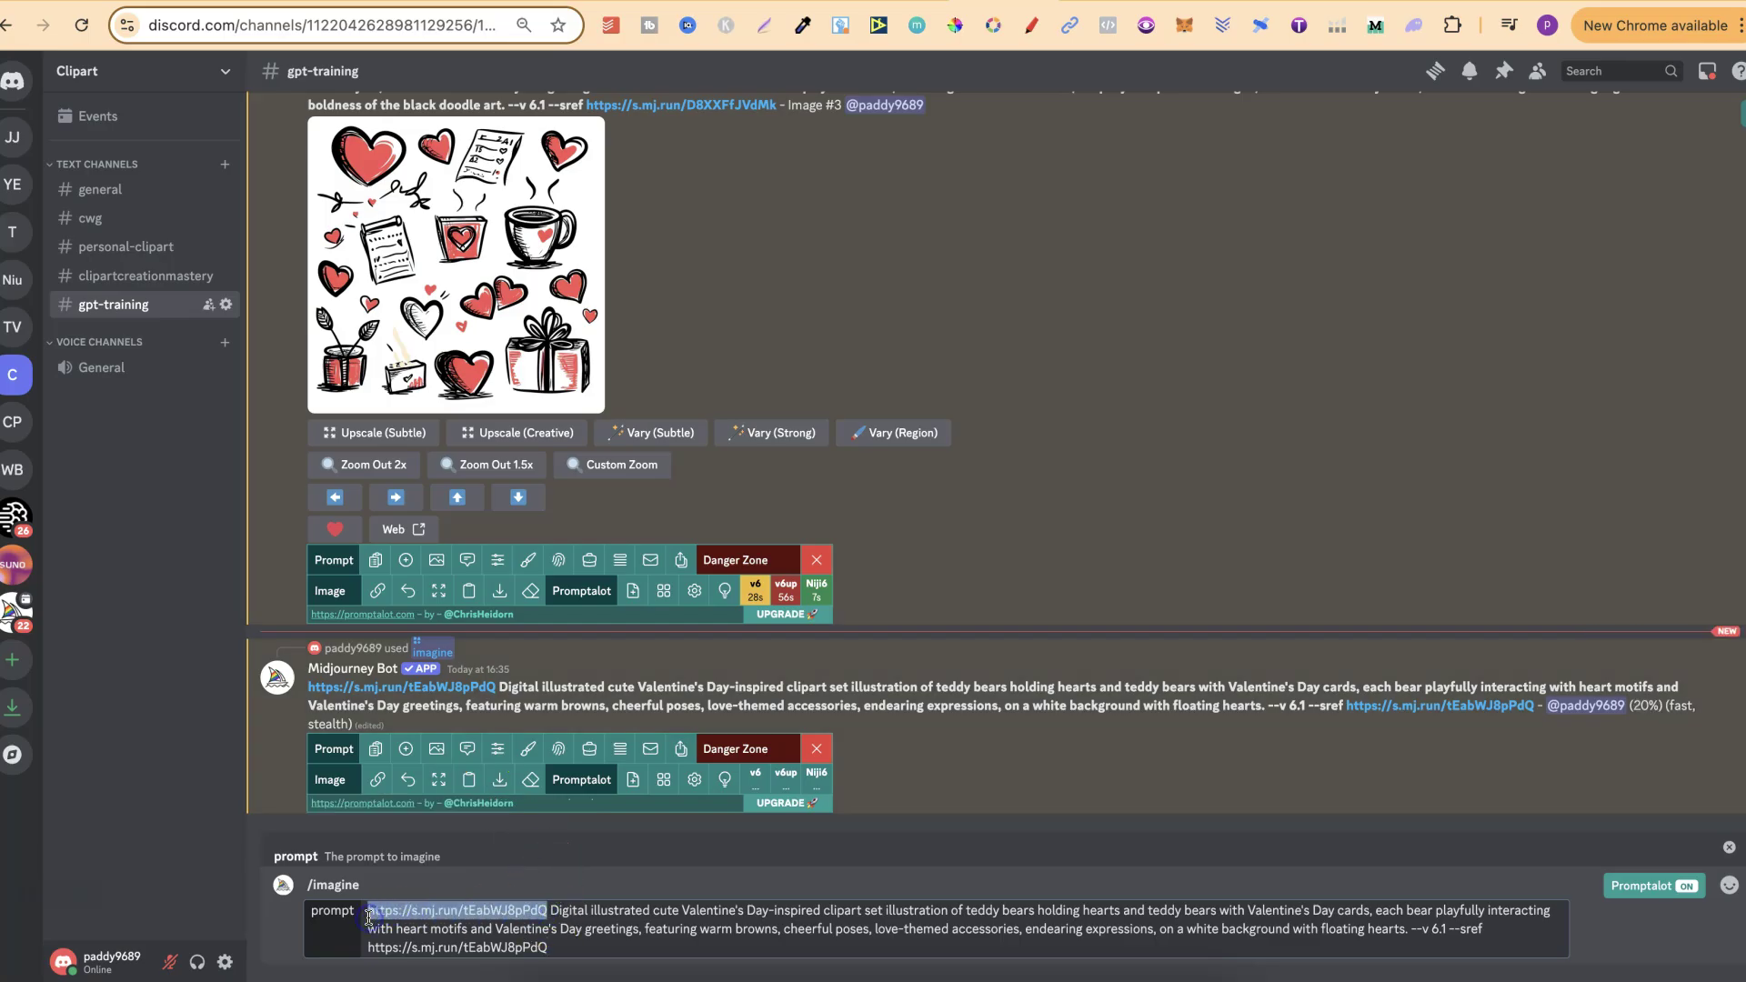
key(Return)
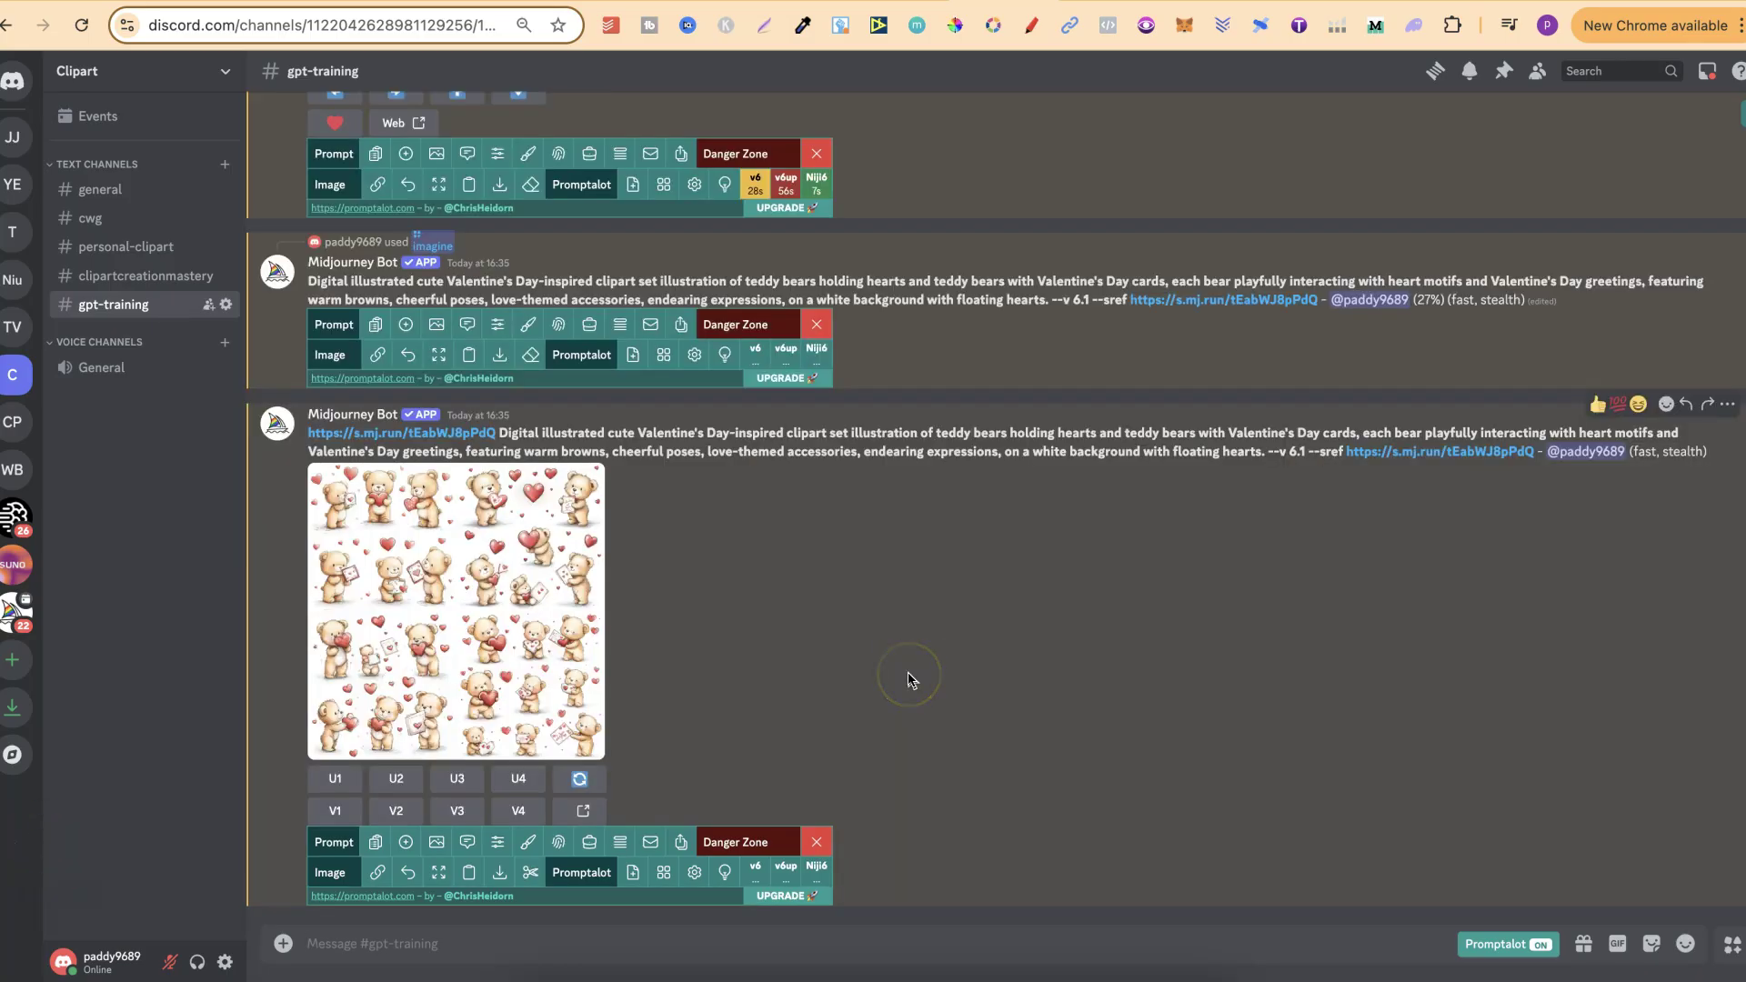
View the original teddy-bear set full-size in a browser tab, then scroll back to the new grids
scroll(908, 673, up, 15)
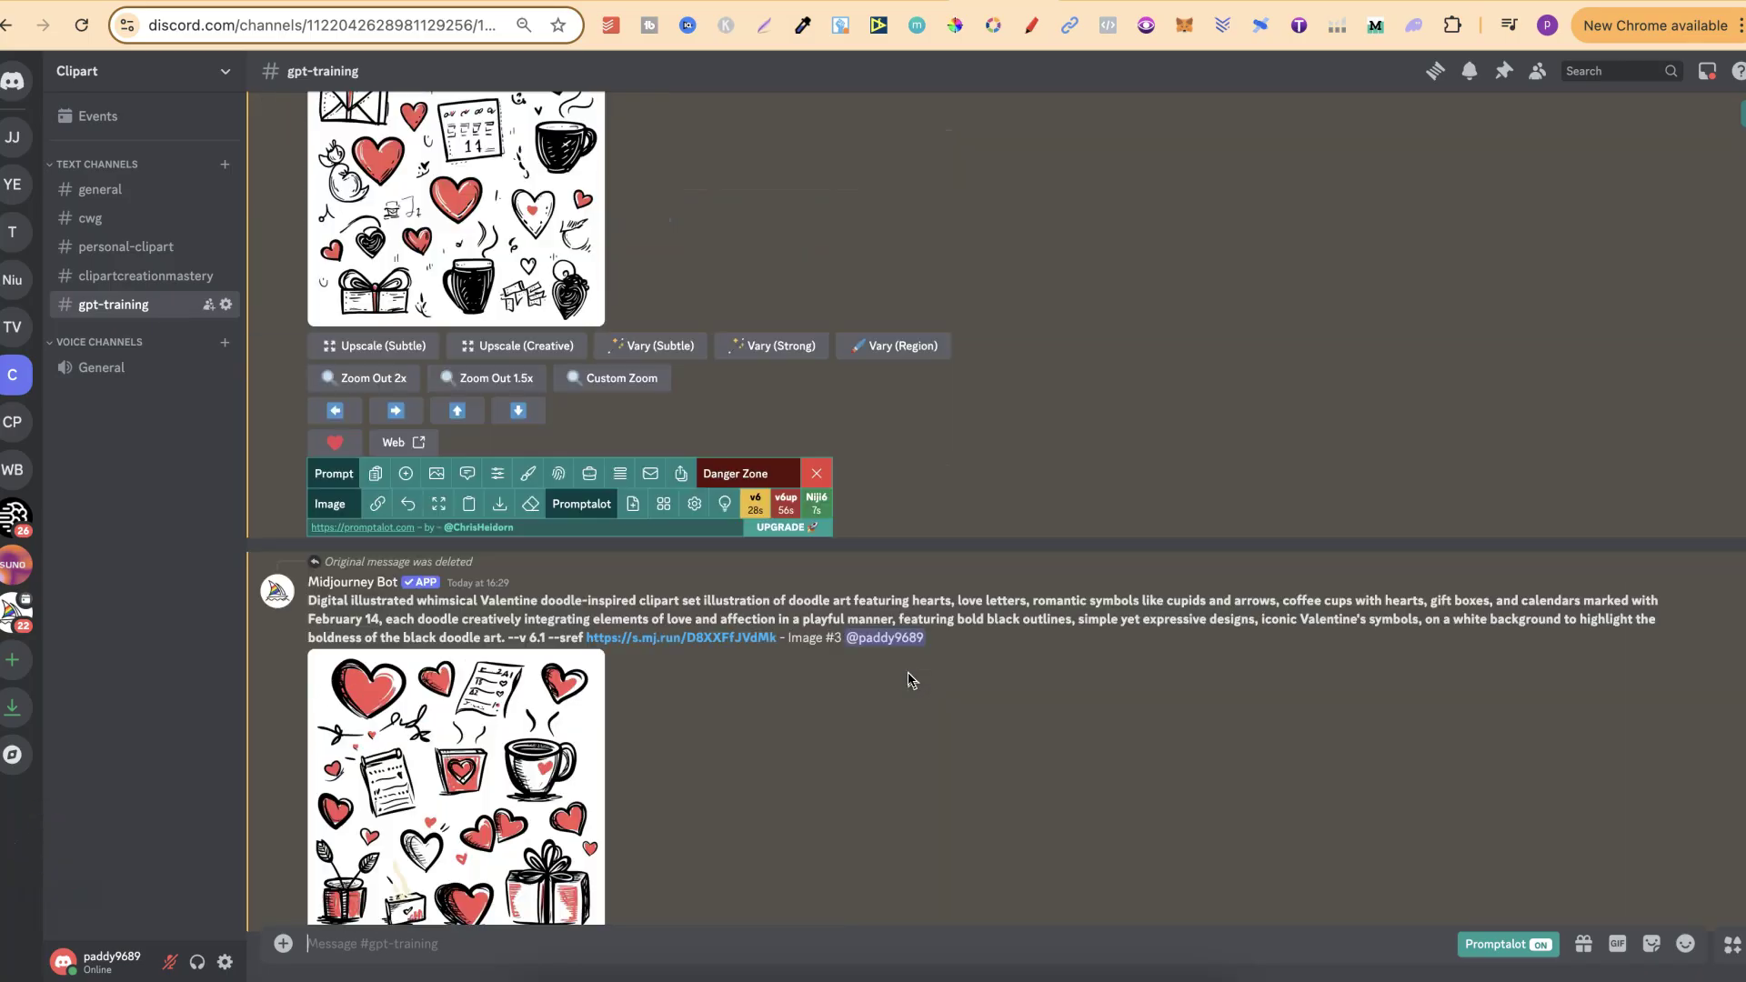
scroll(908, 673, up, 20)
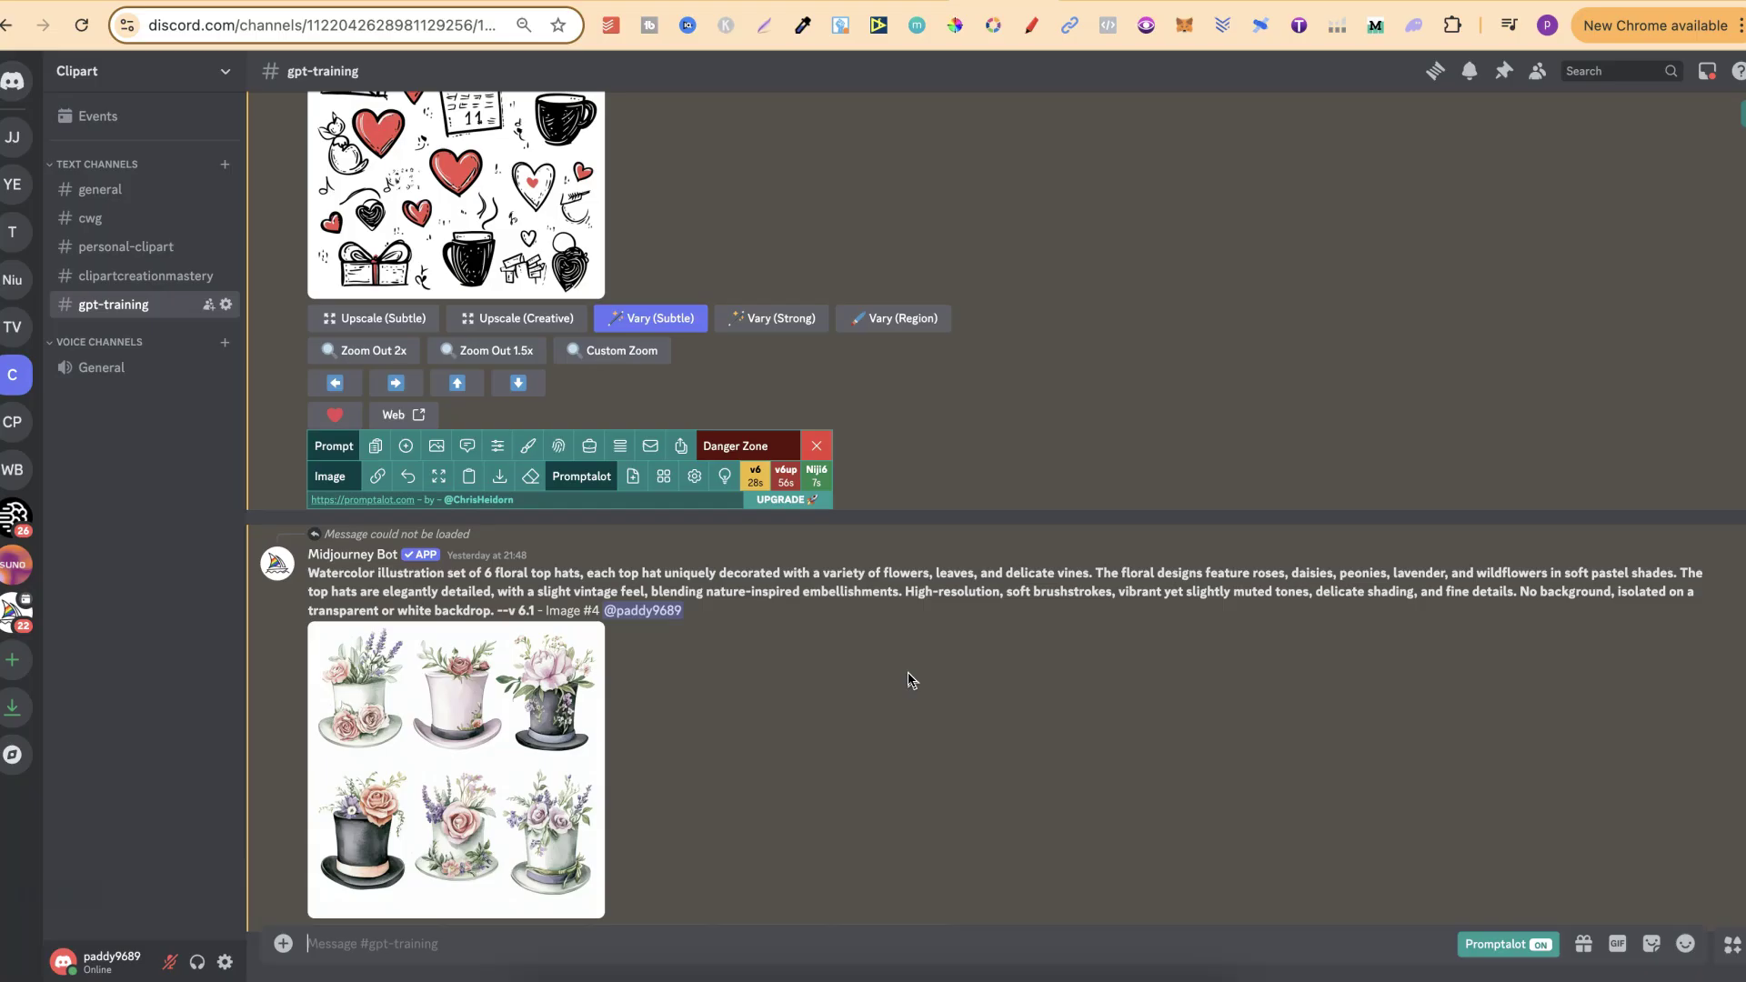
scroll(908, 673, up, 20)
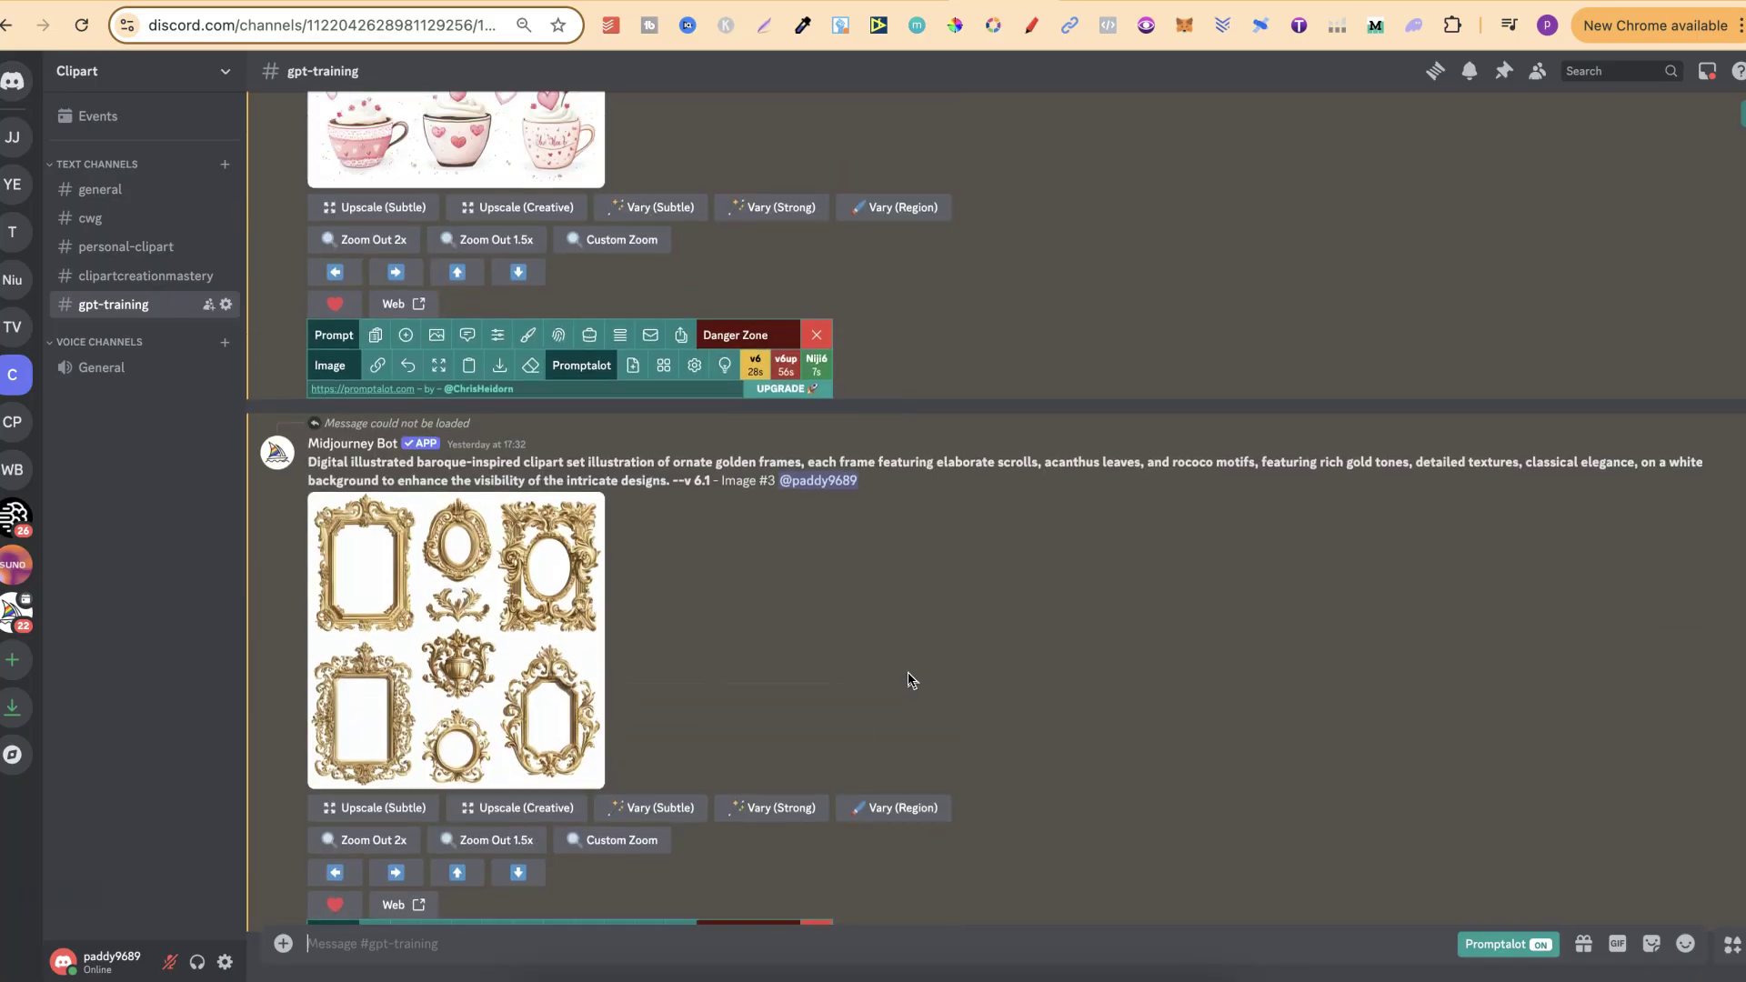
scroll(908, 673, up, 20)
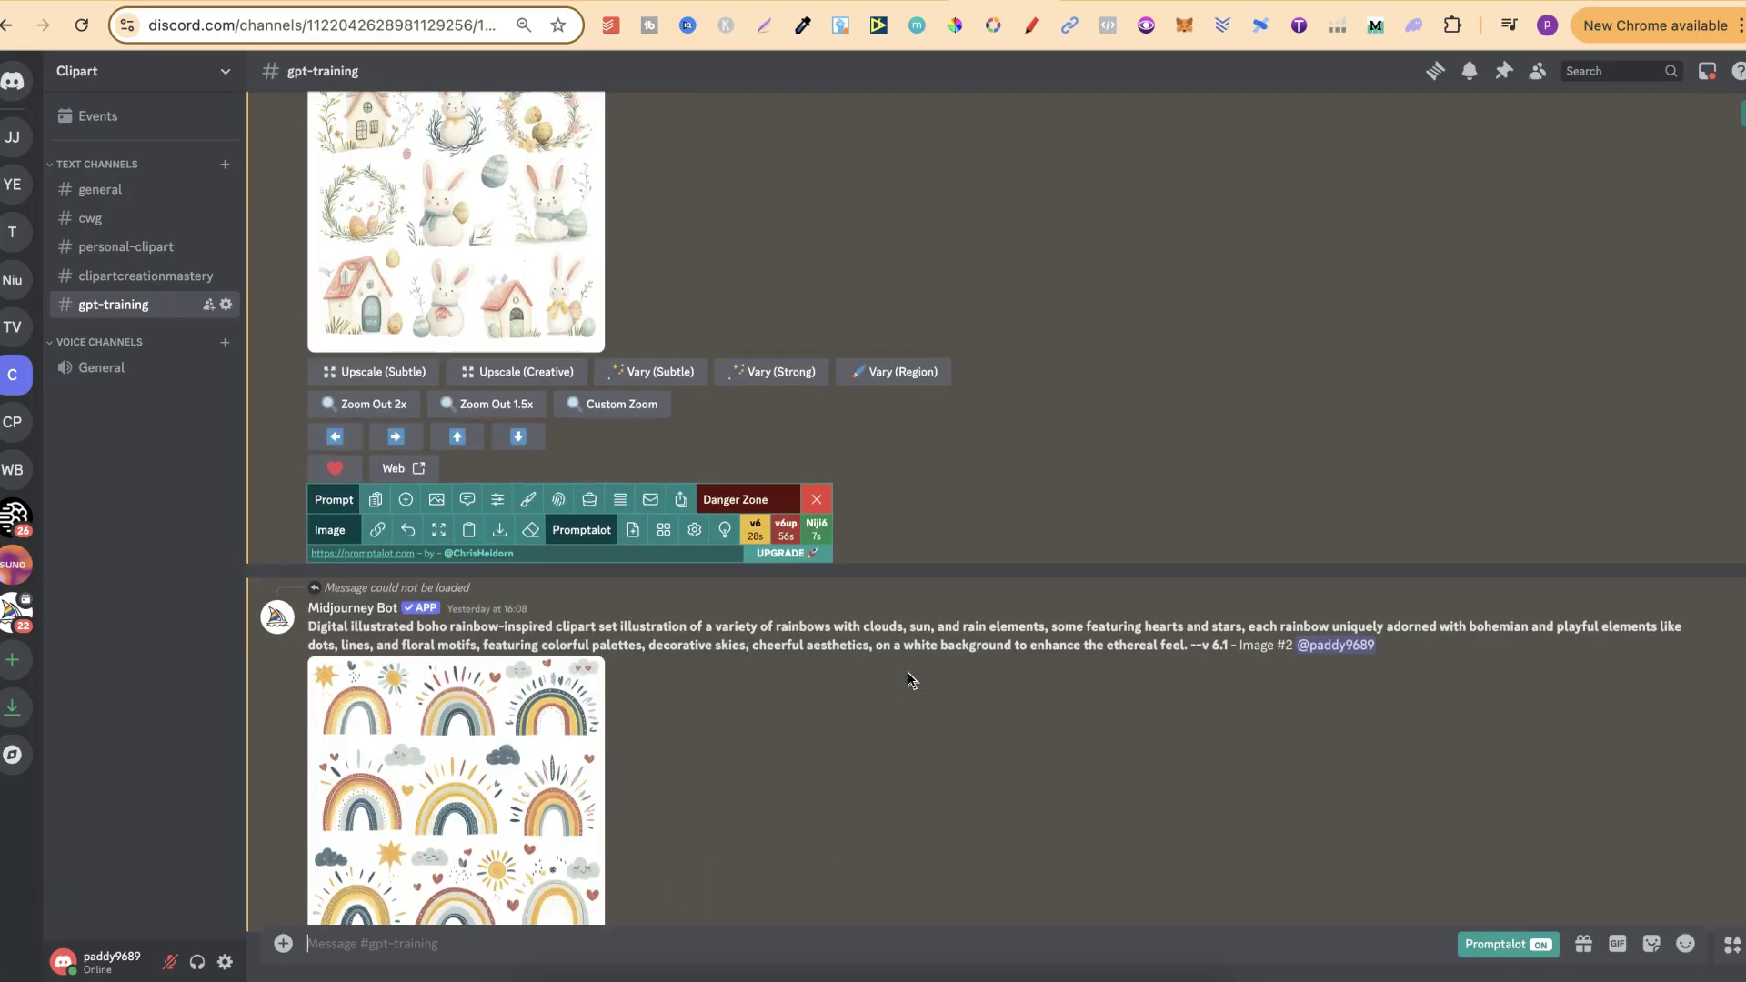
scroll(907, 677, up, 8)
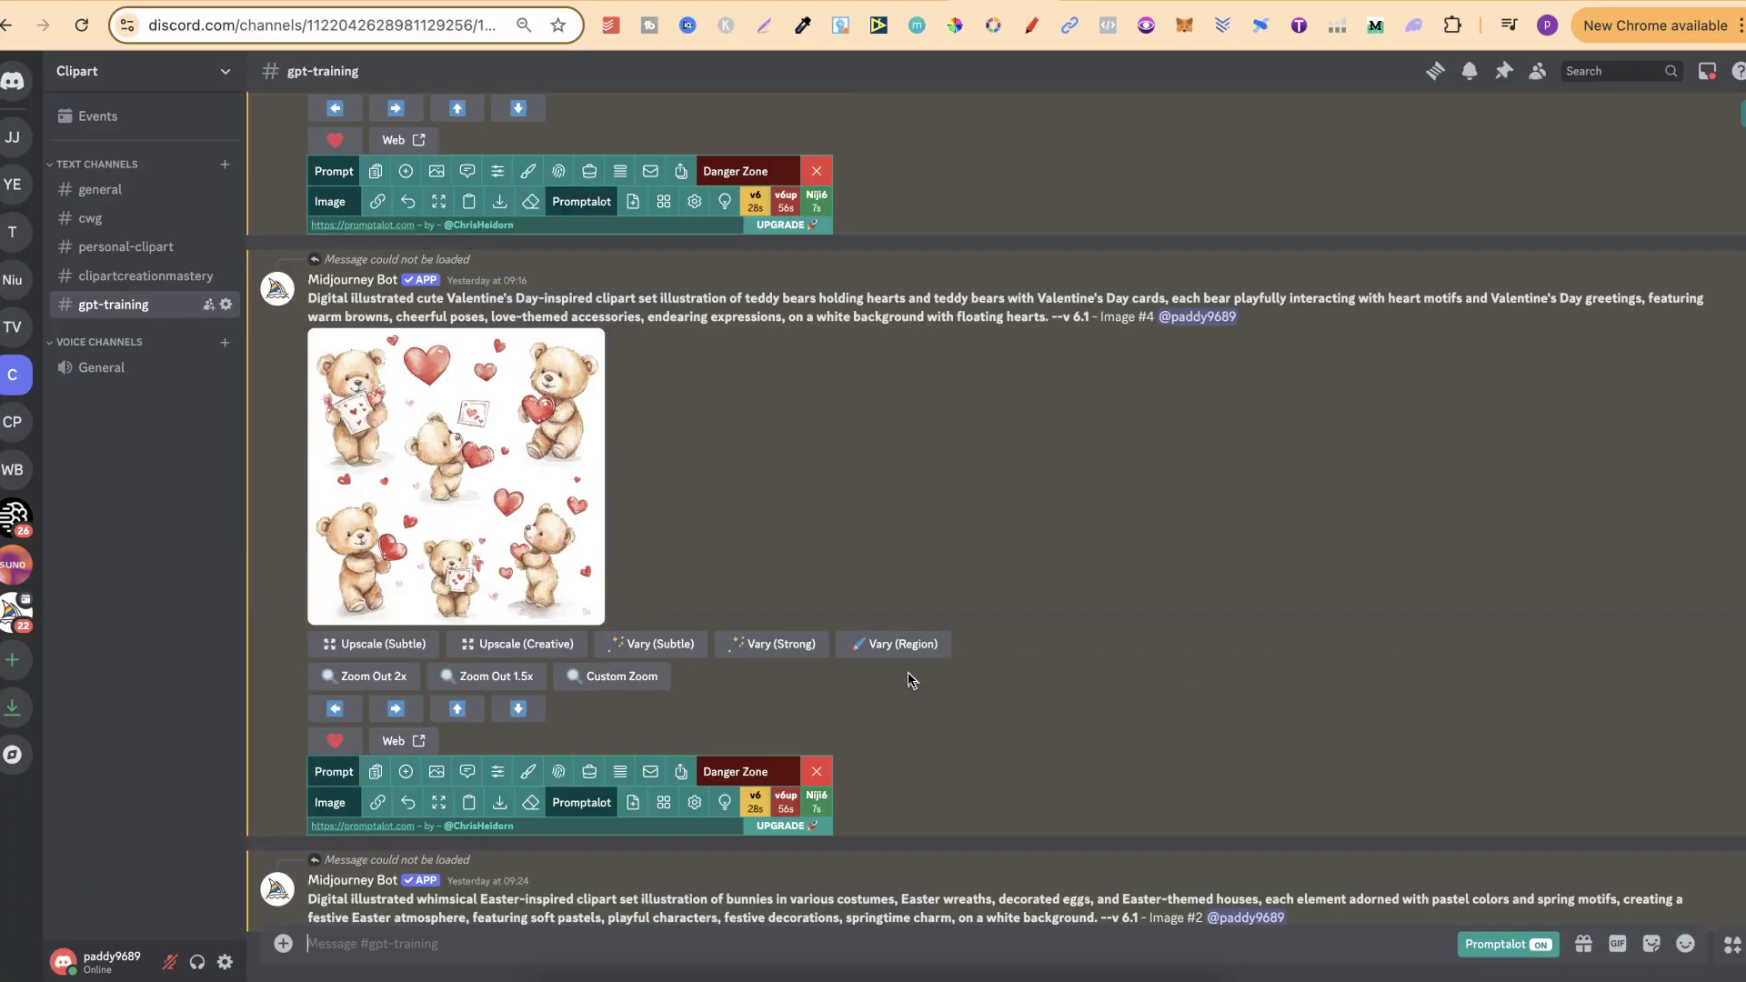
click(420, 525)
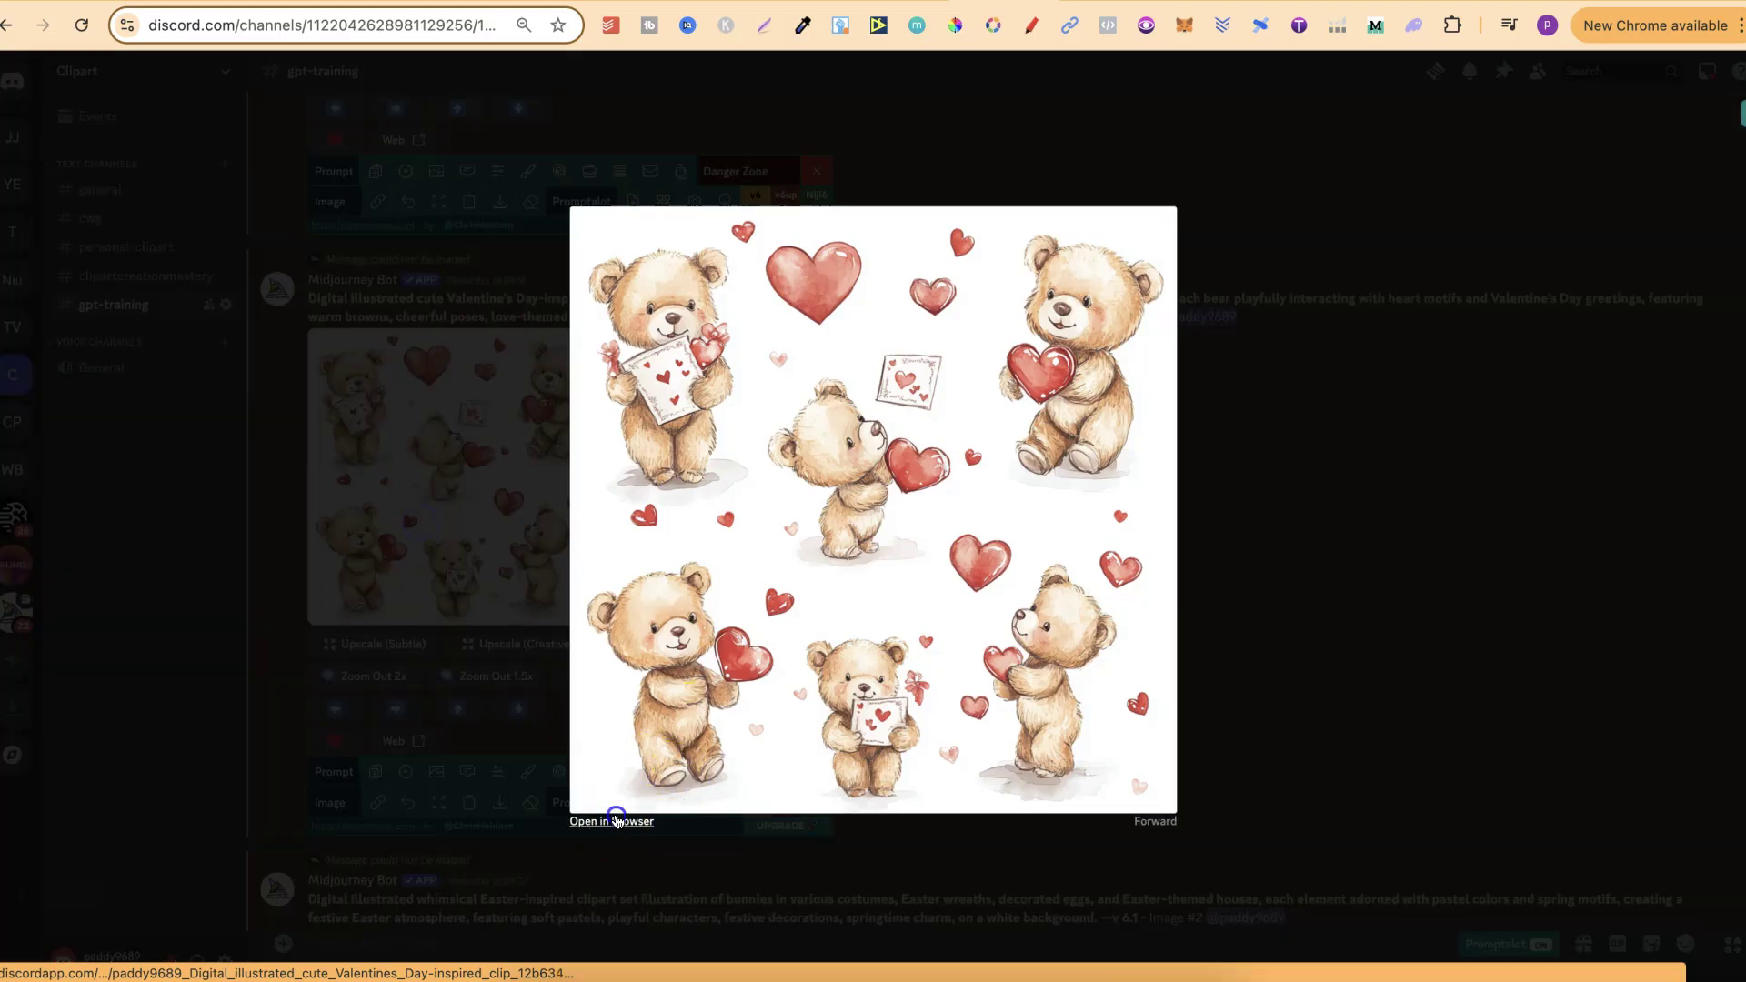
click(614, 818)
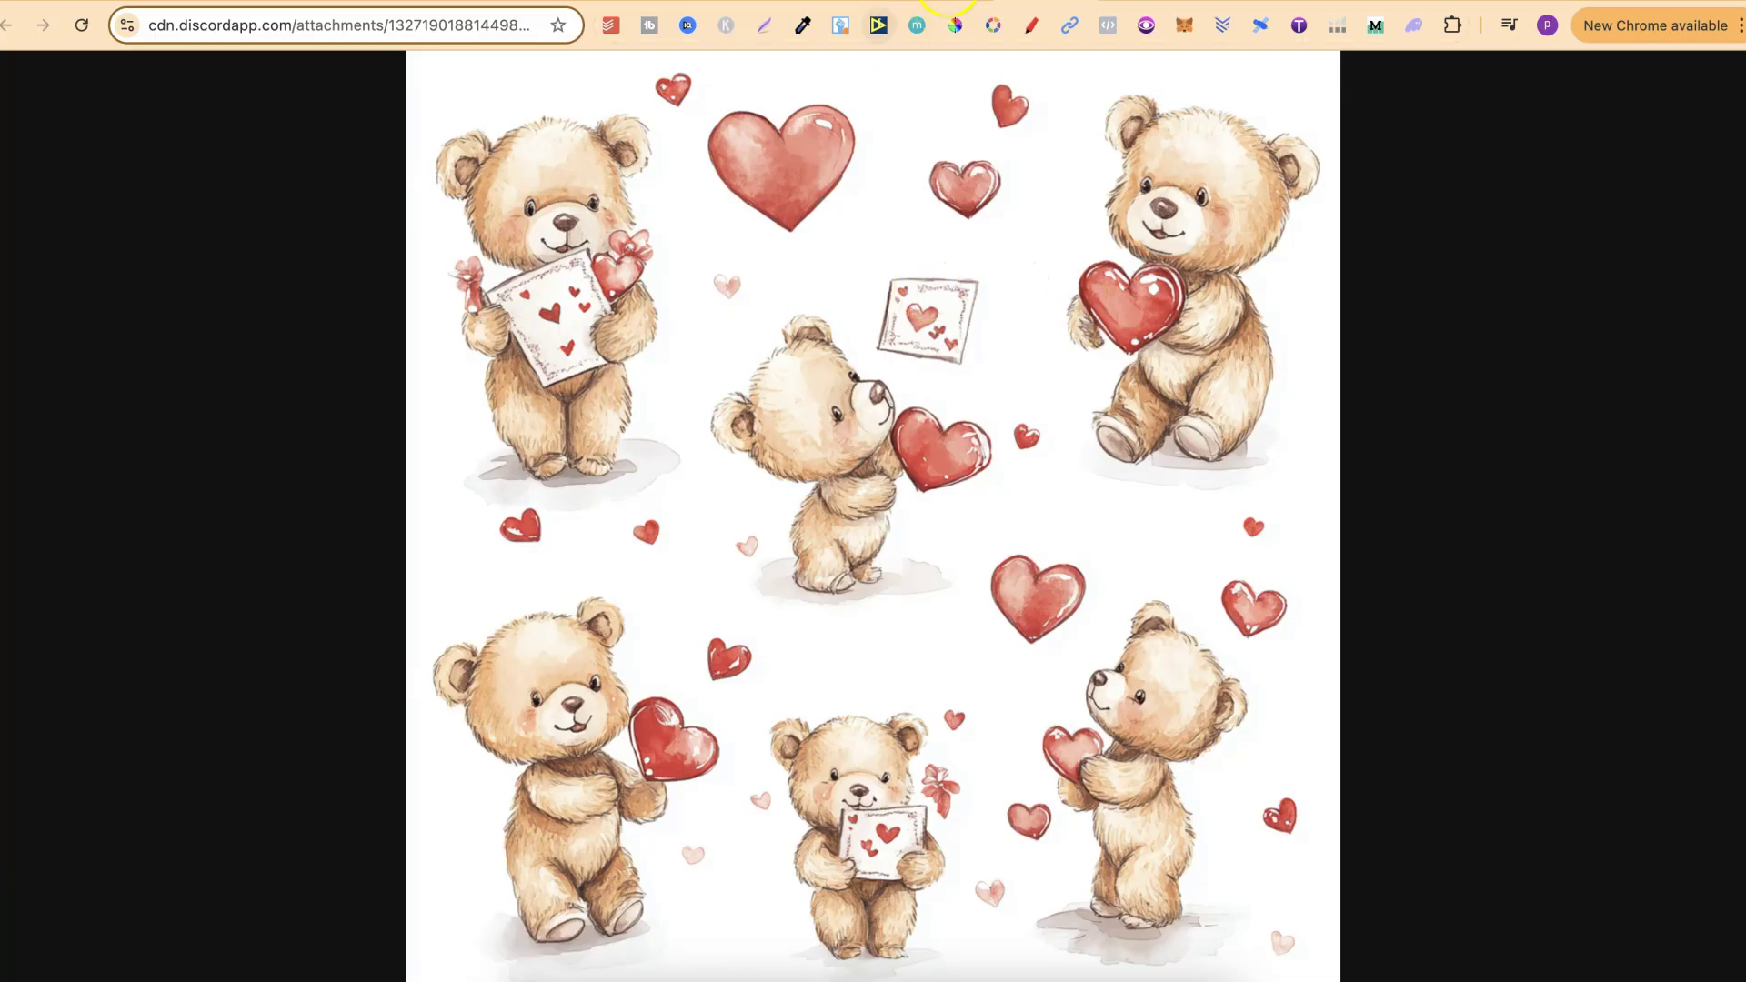
key(super+w)
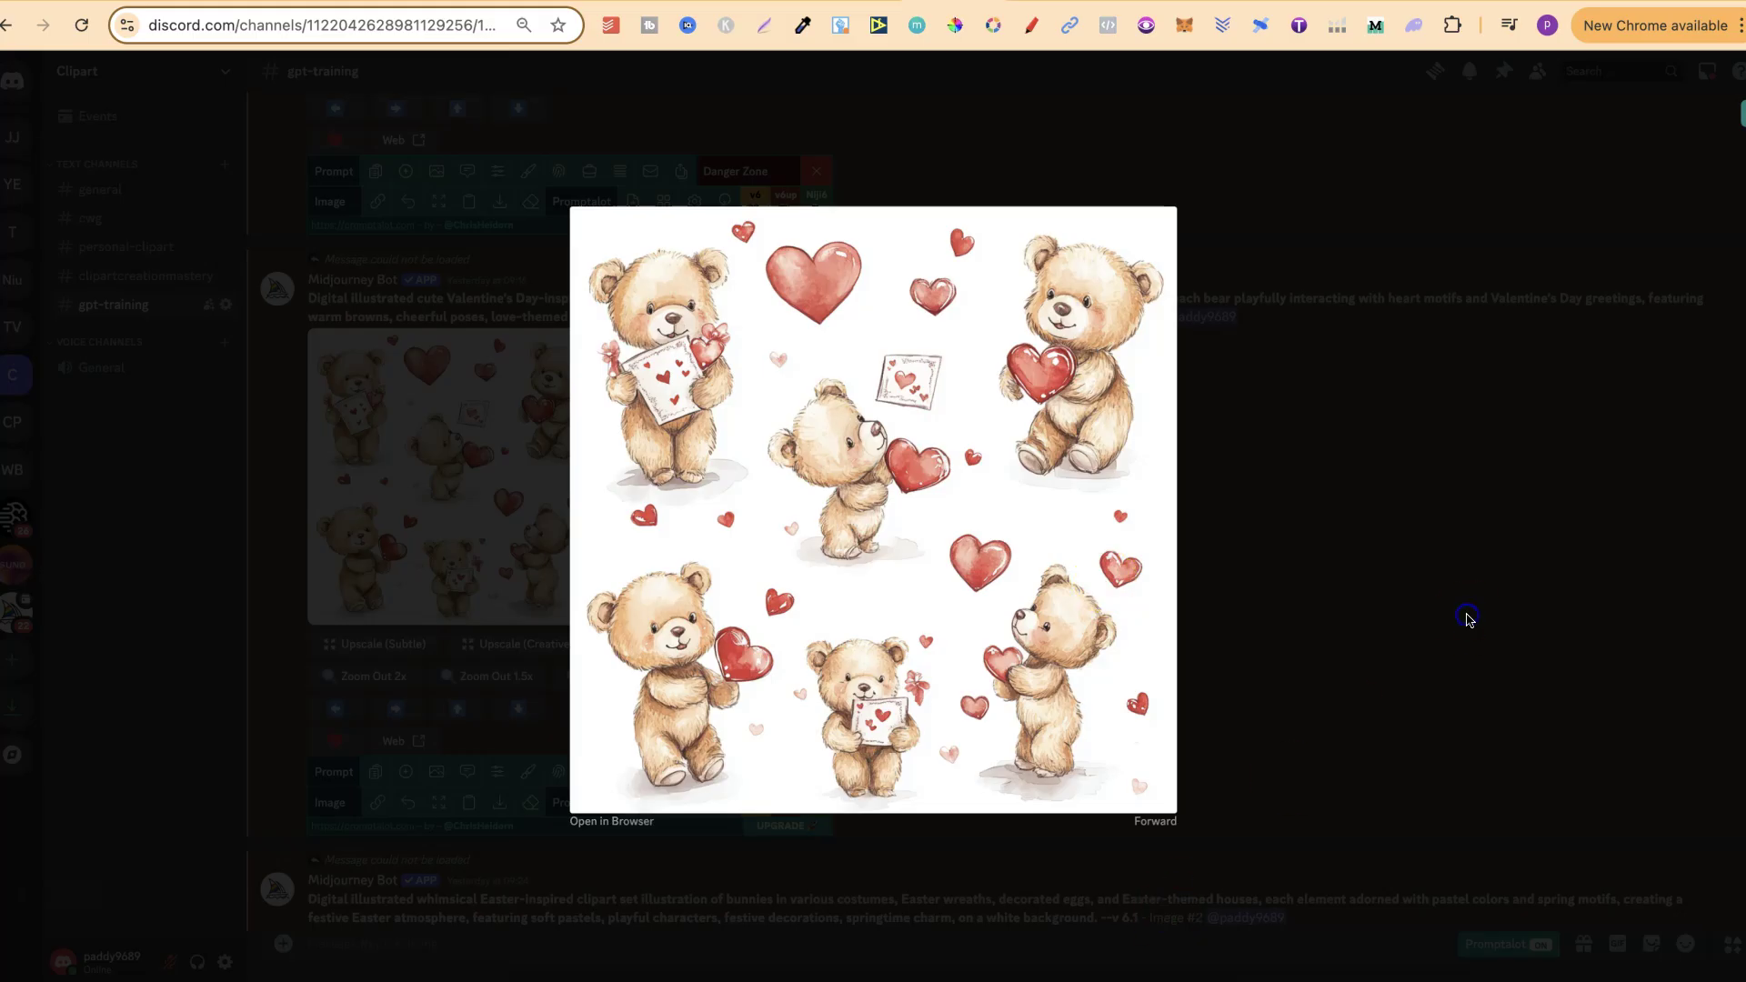
click(1466, 615)
scroll(1466, 617, down, 20)
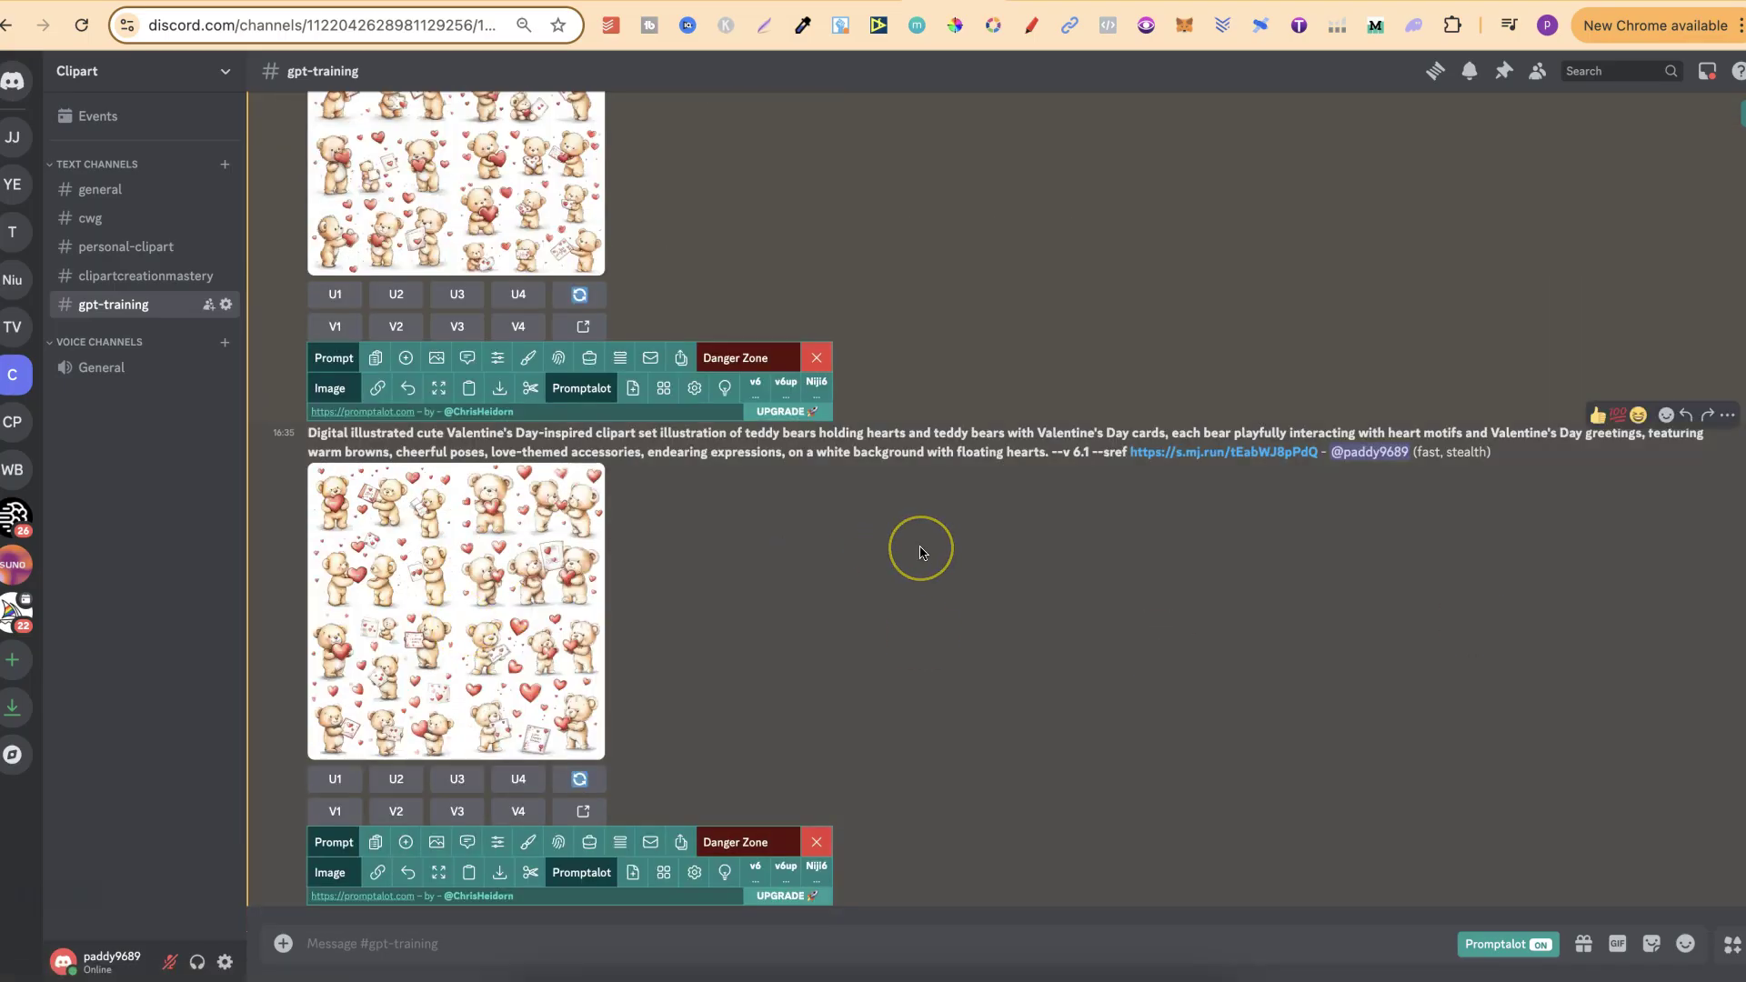
Inspect the upper --sref teddy-bear grid enlarged twice, then enlarge the lower grid
scroll(919, 546, up, 4)
click(479, 482)
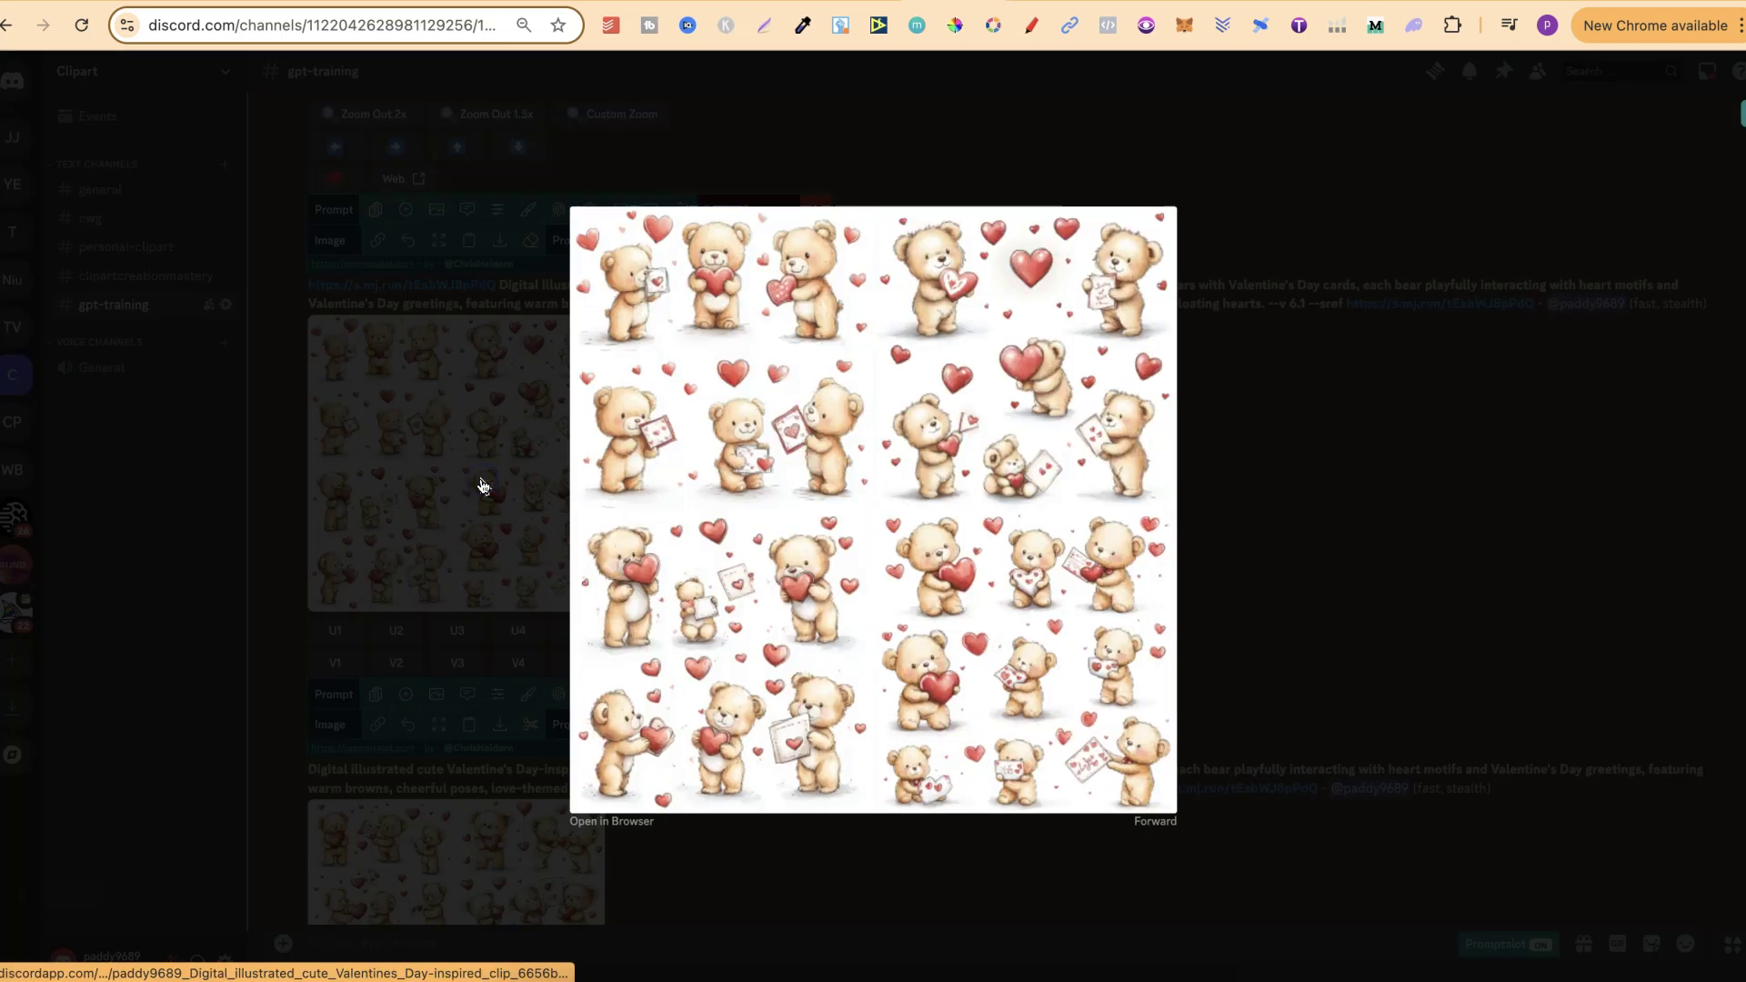
click(1236, 493)
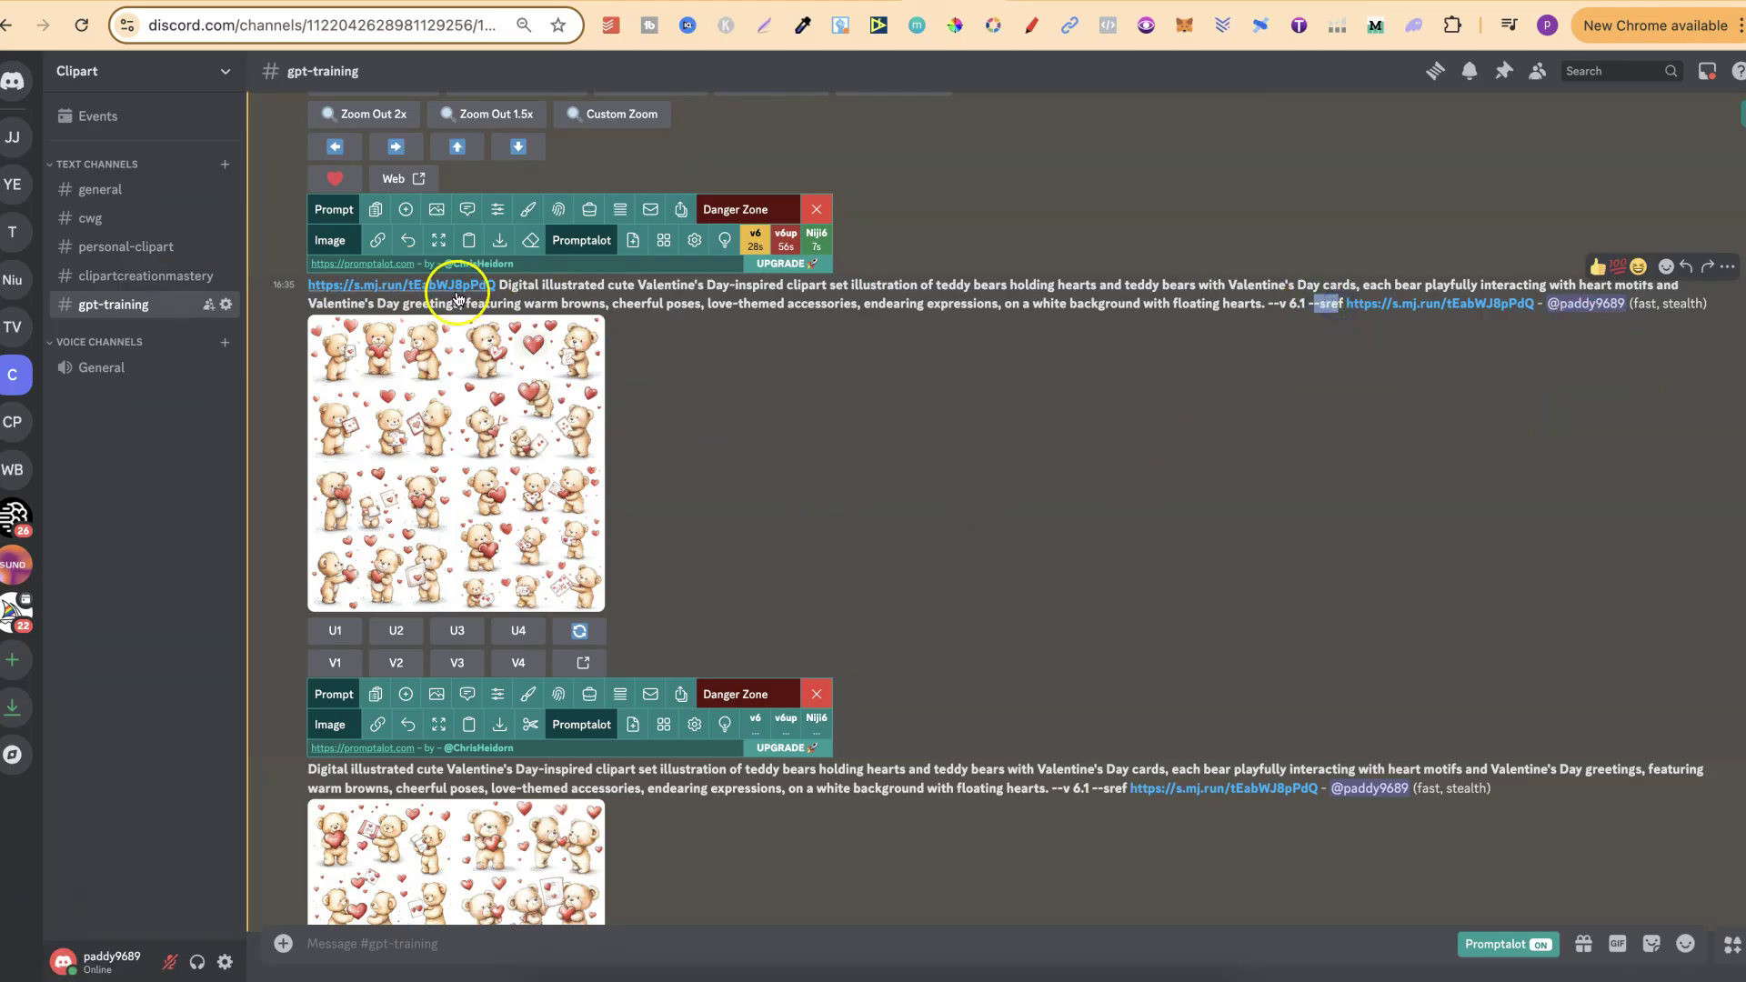
click(443, 452)
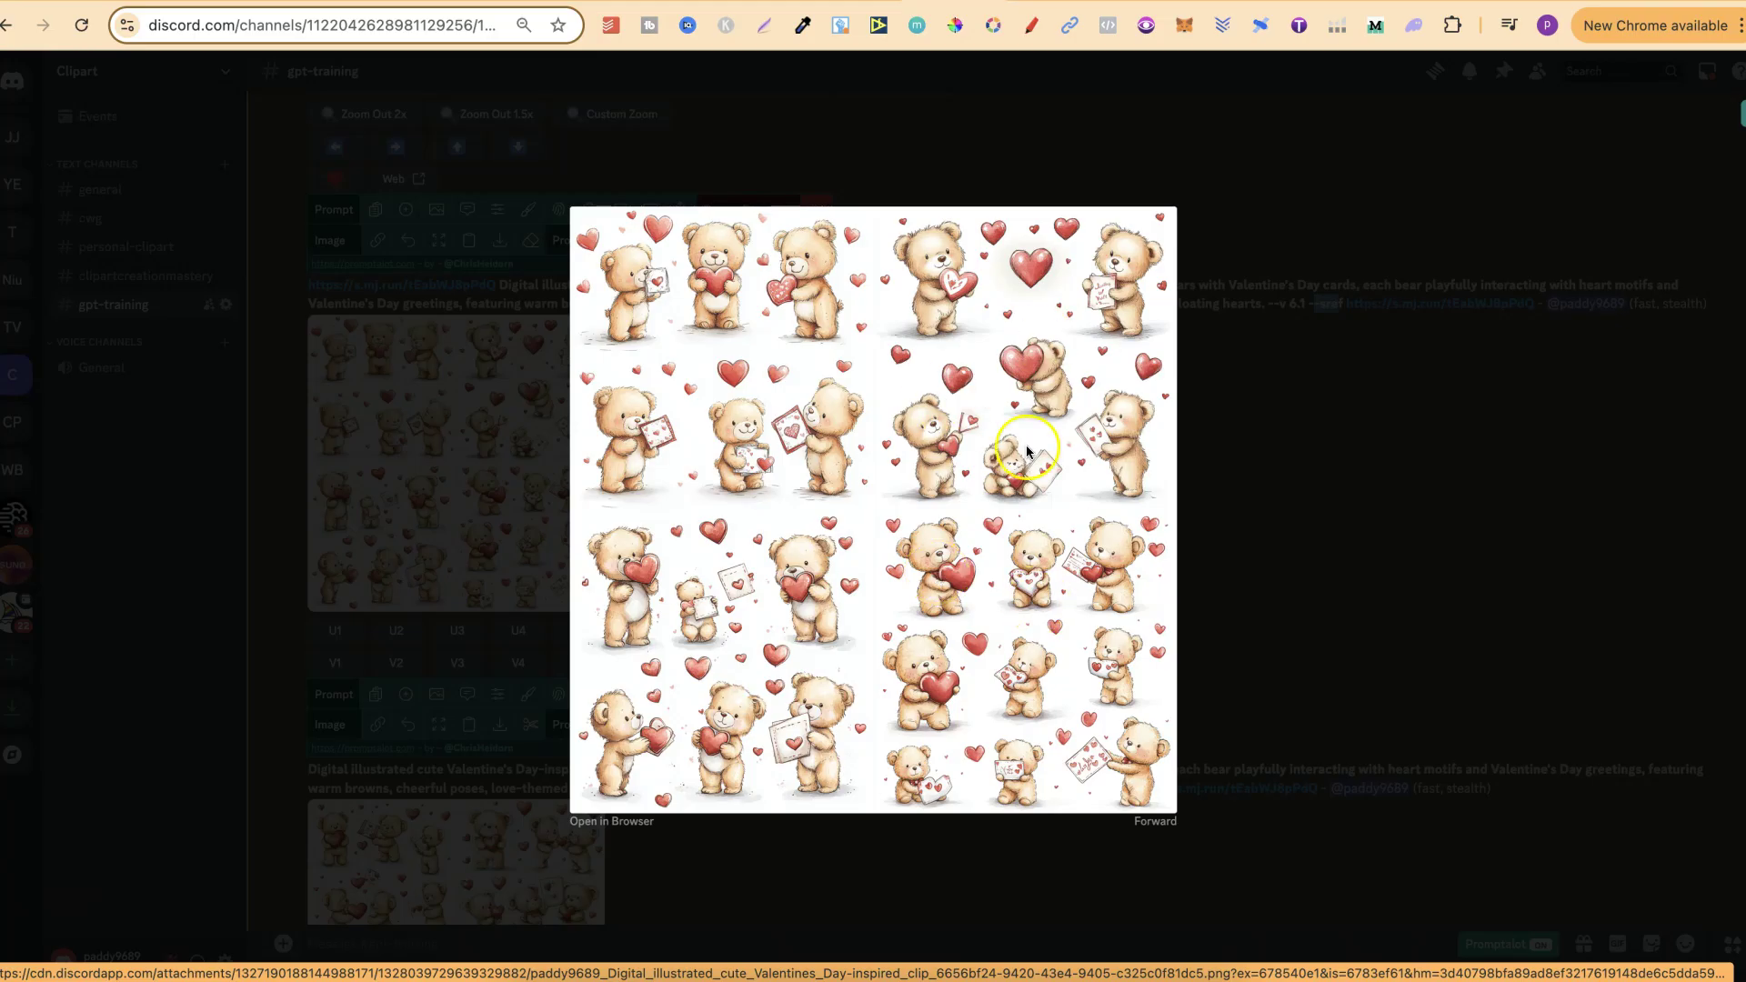
click(1220, 510)
scroll(733, 651, down, 5)
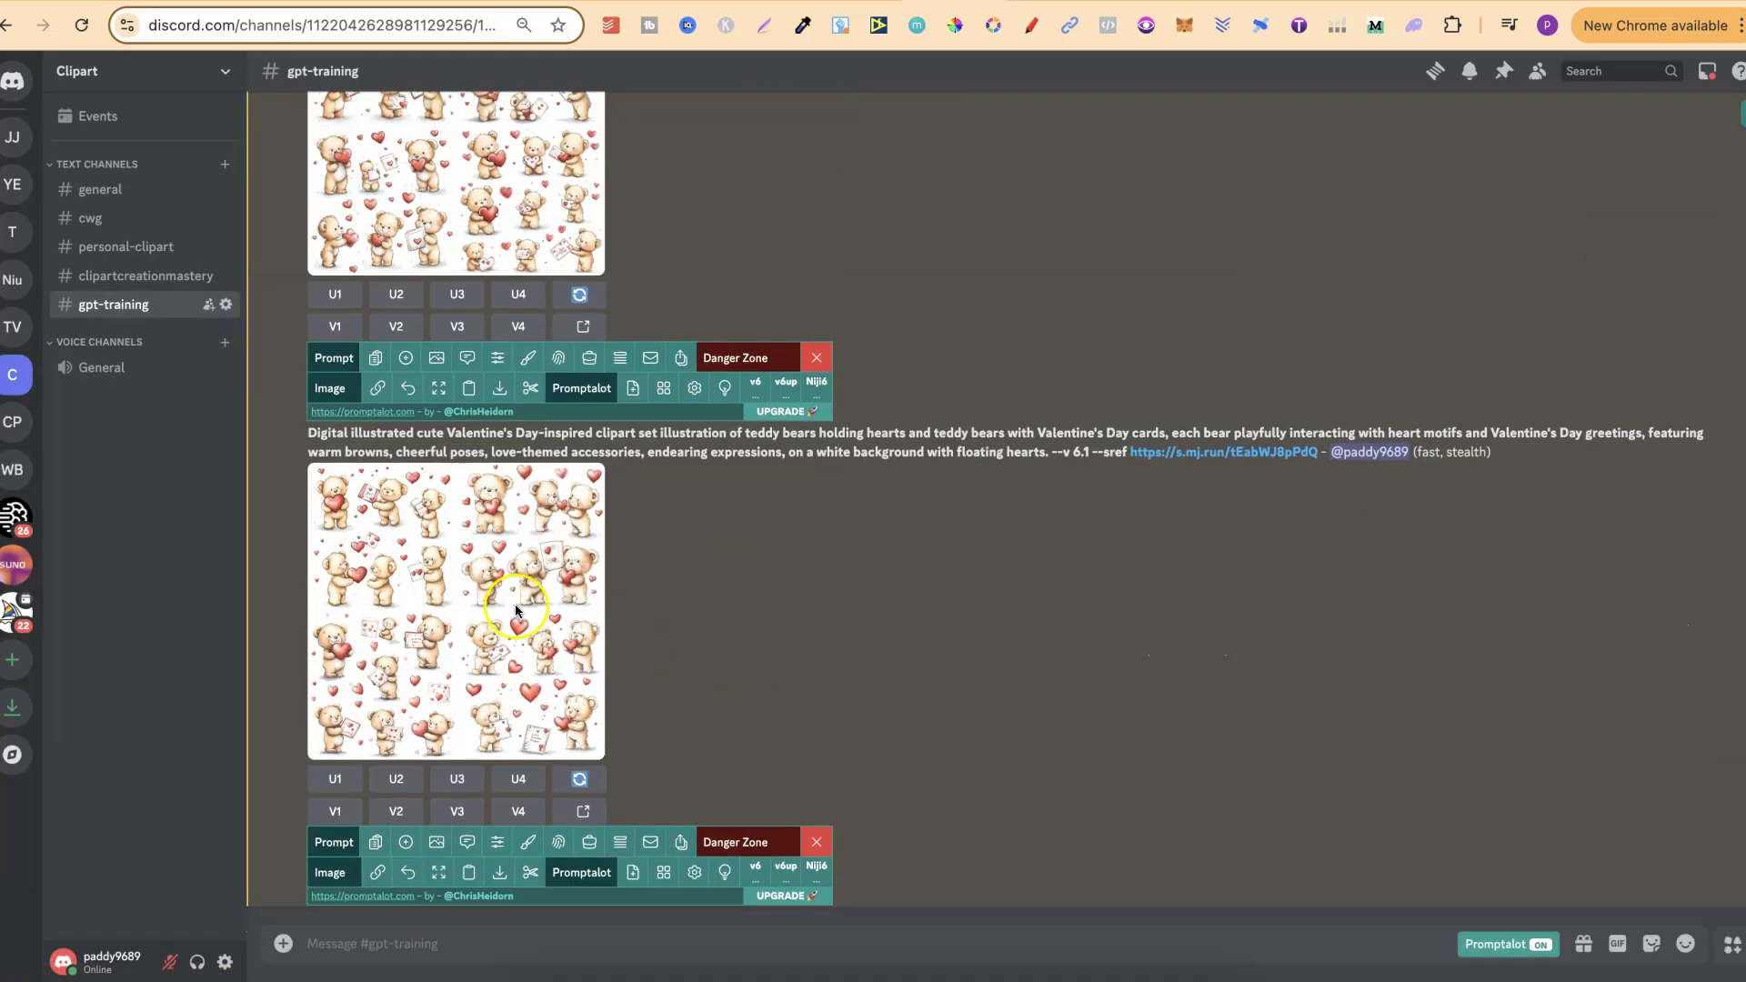
click(491, 600)
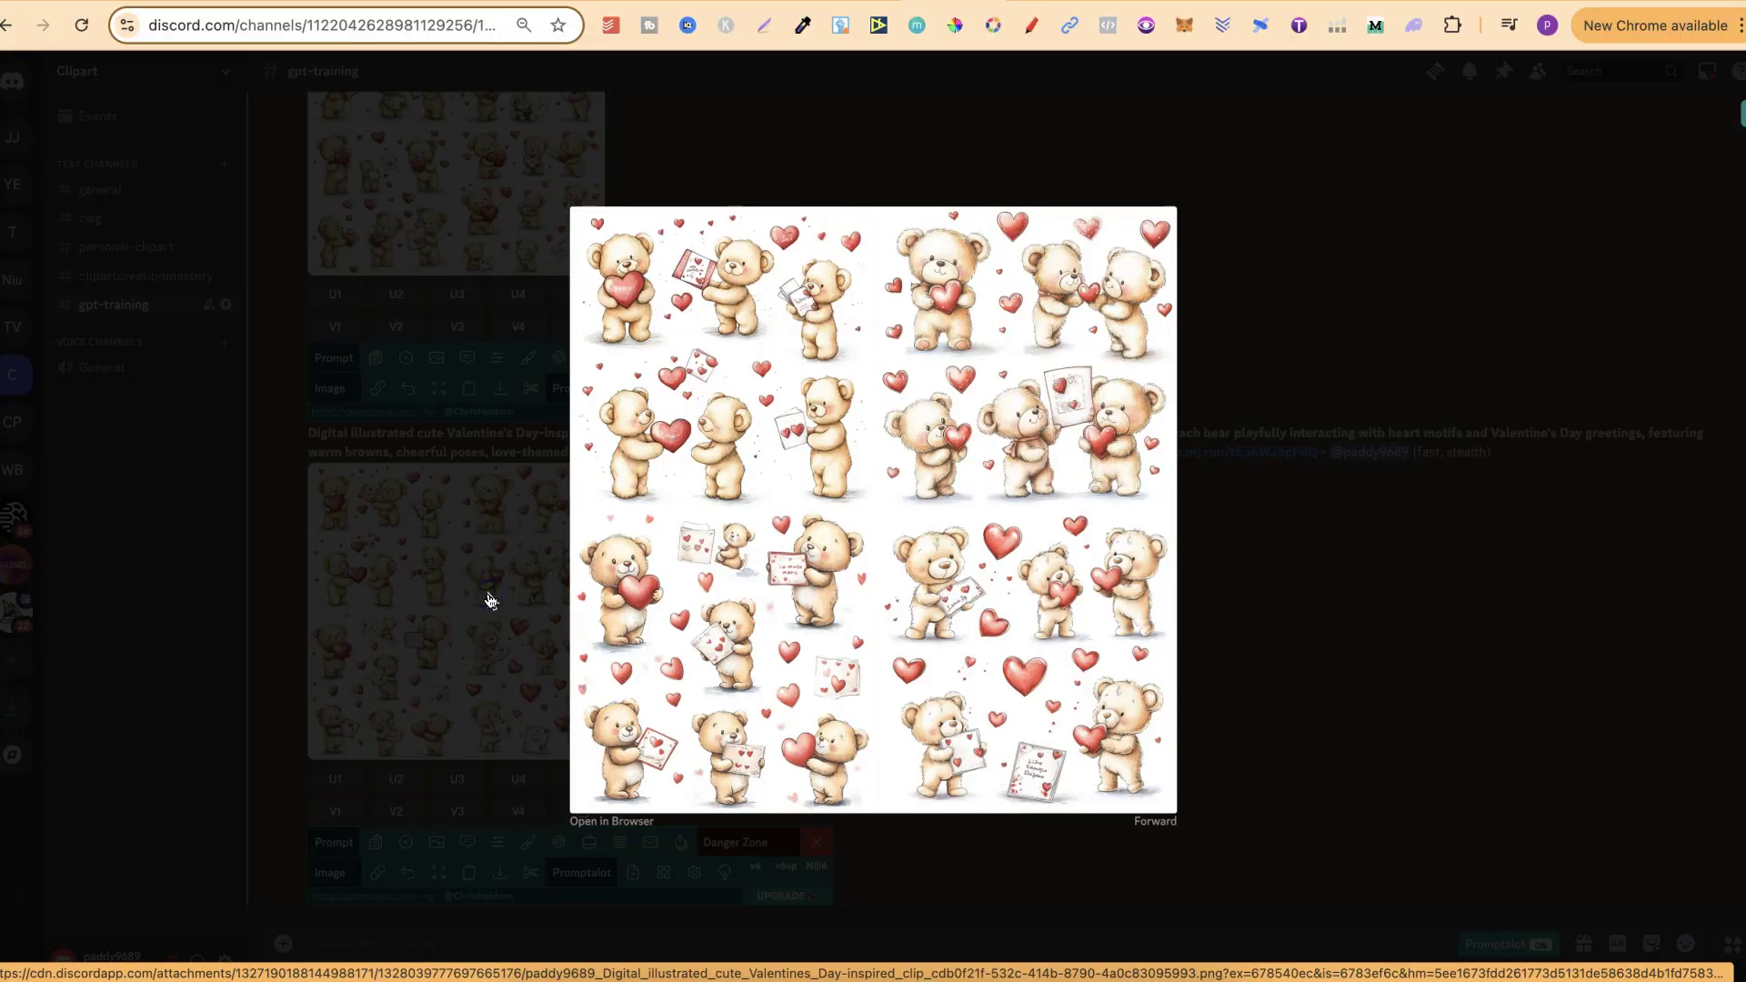
click(691, 769)
Upscale image 4 of the new teddy-bear grid and open it full-size in the browser
click(1345, 694)
click(520, 779)
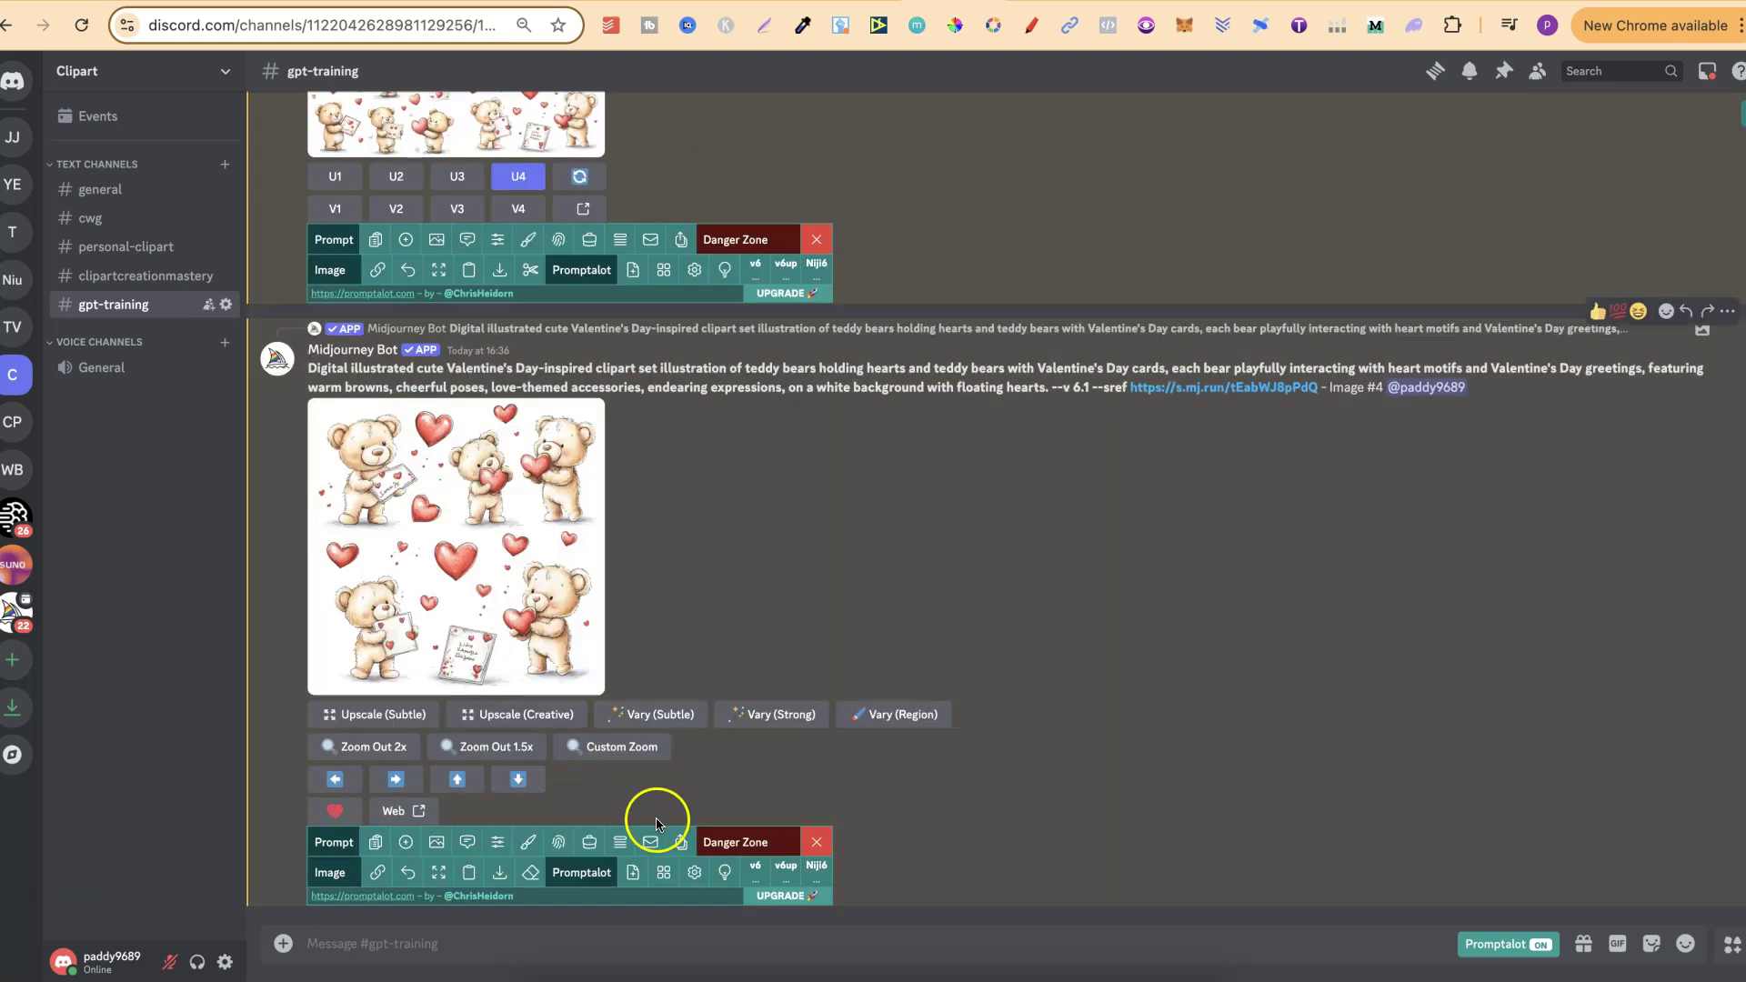
click(465, 612)
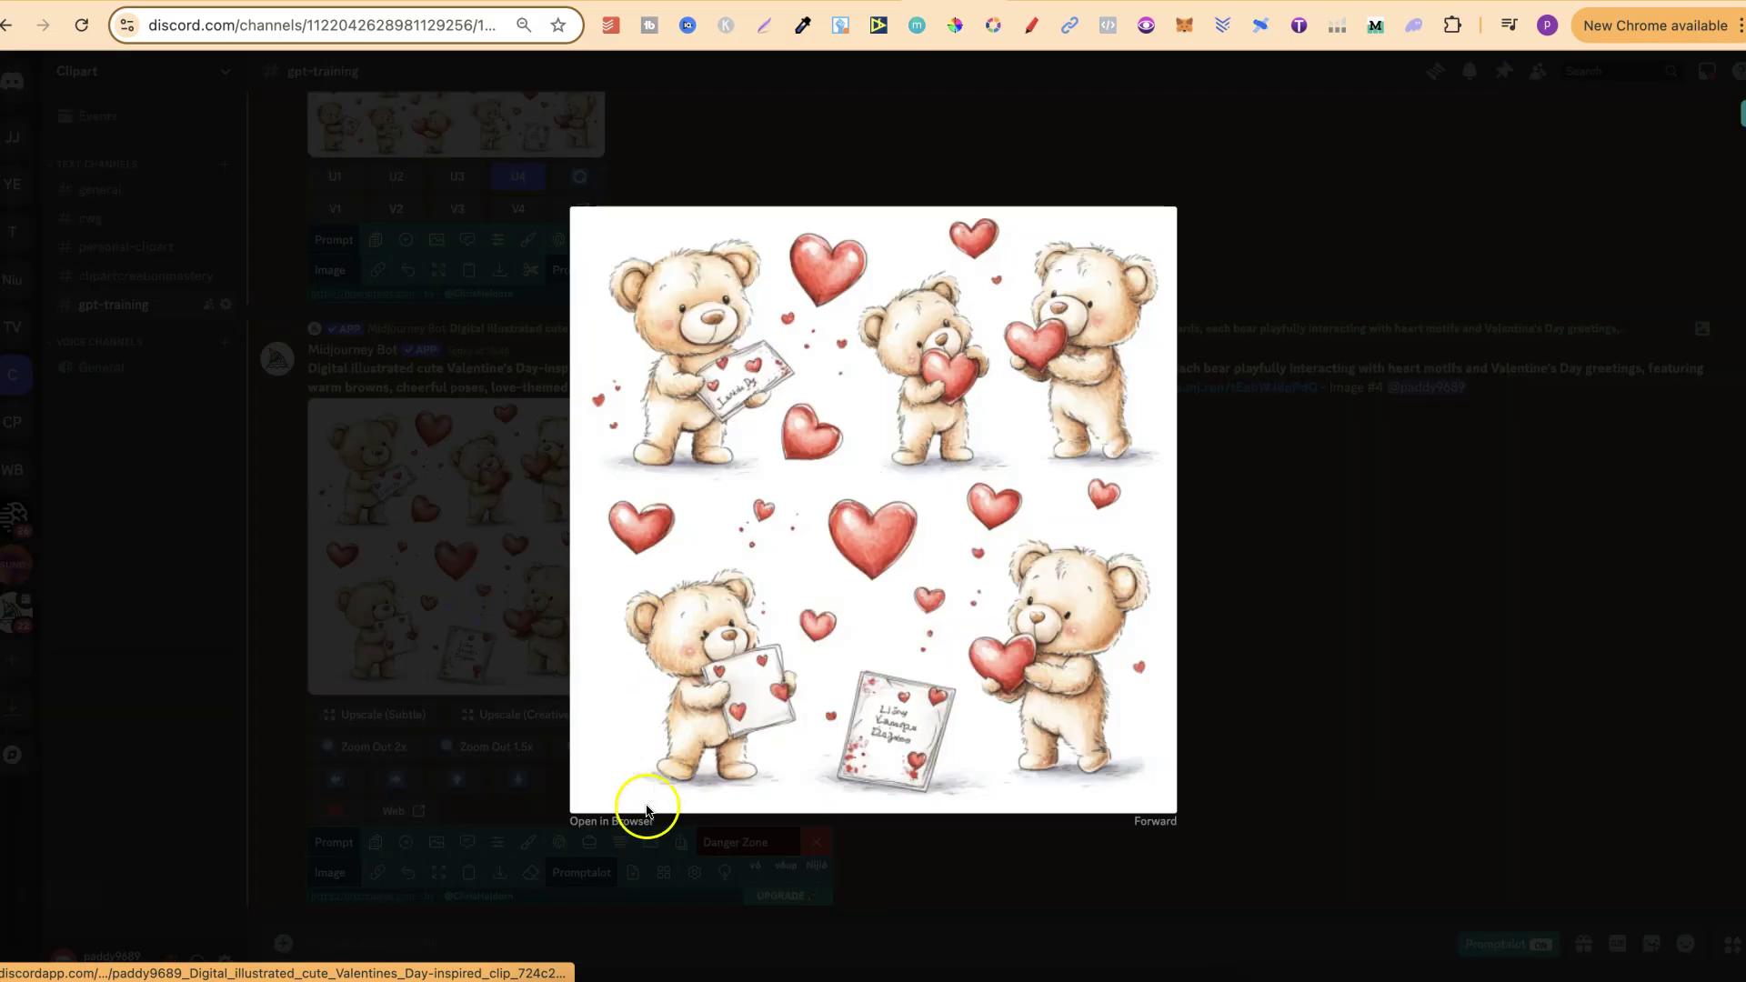
click(626, 821)
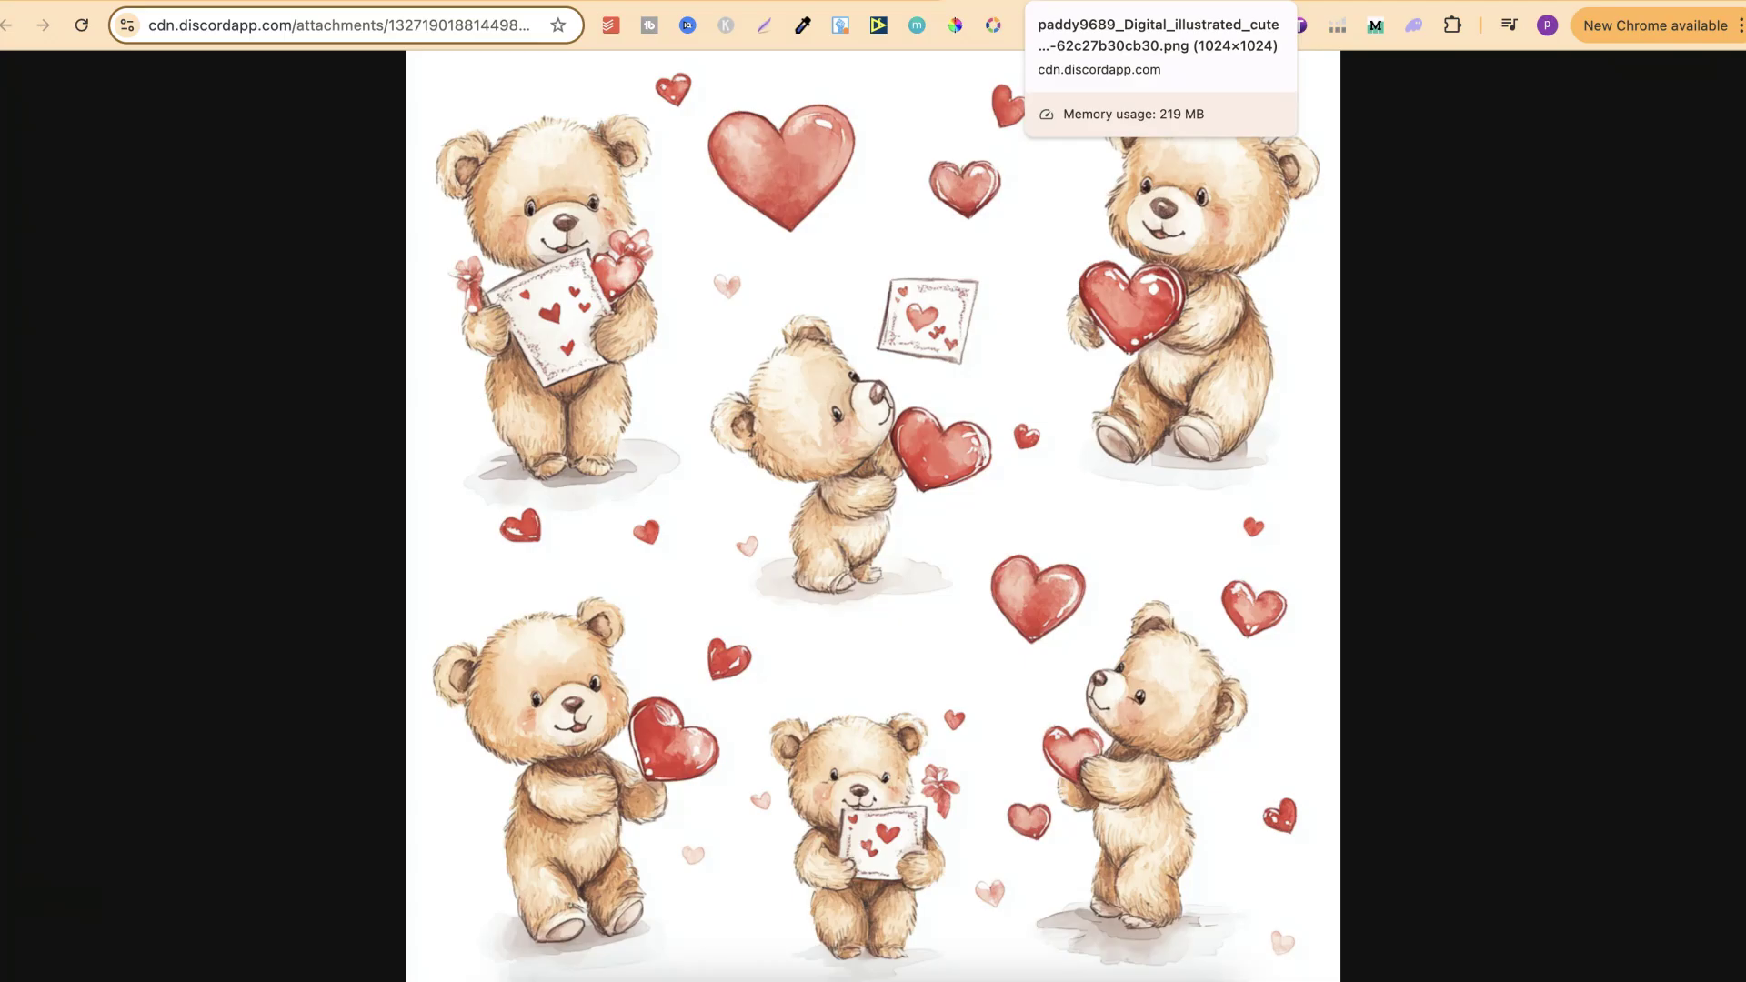
Flip between the upscaled teddy bear and the original set in browser tabs to compare them
key(ctrl+Tab)
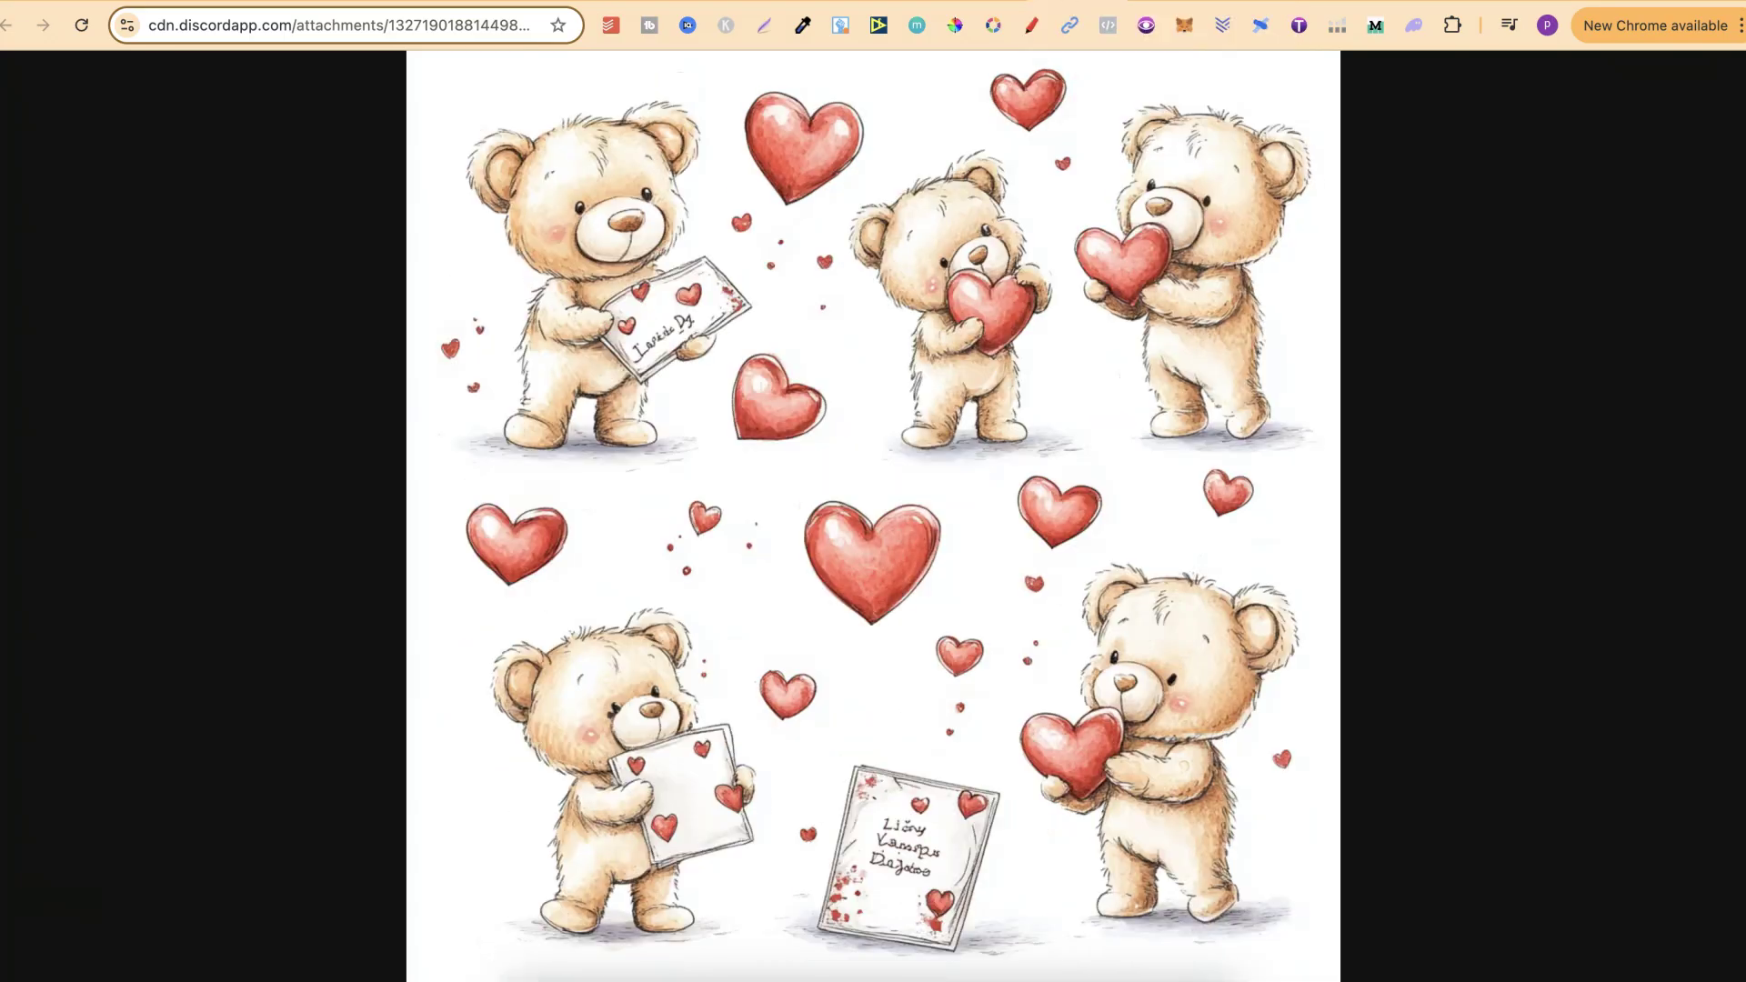
key(ctrl+Tab)
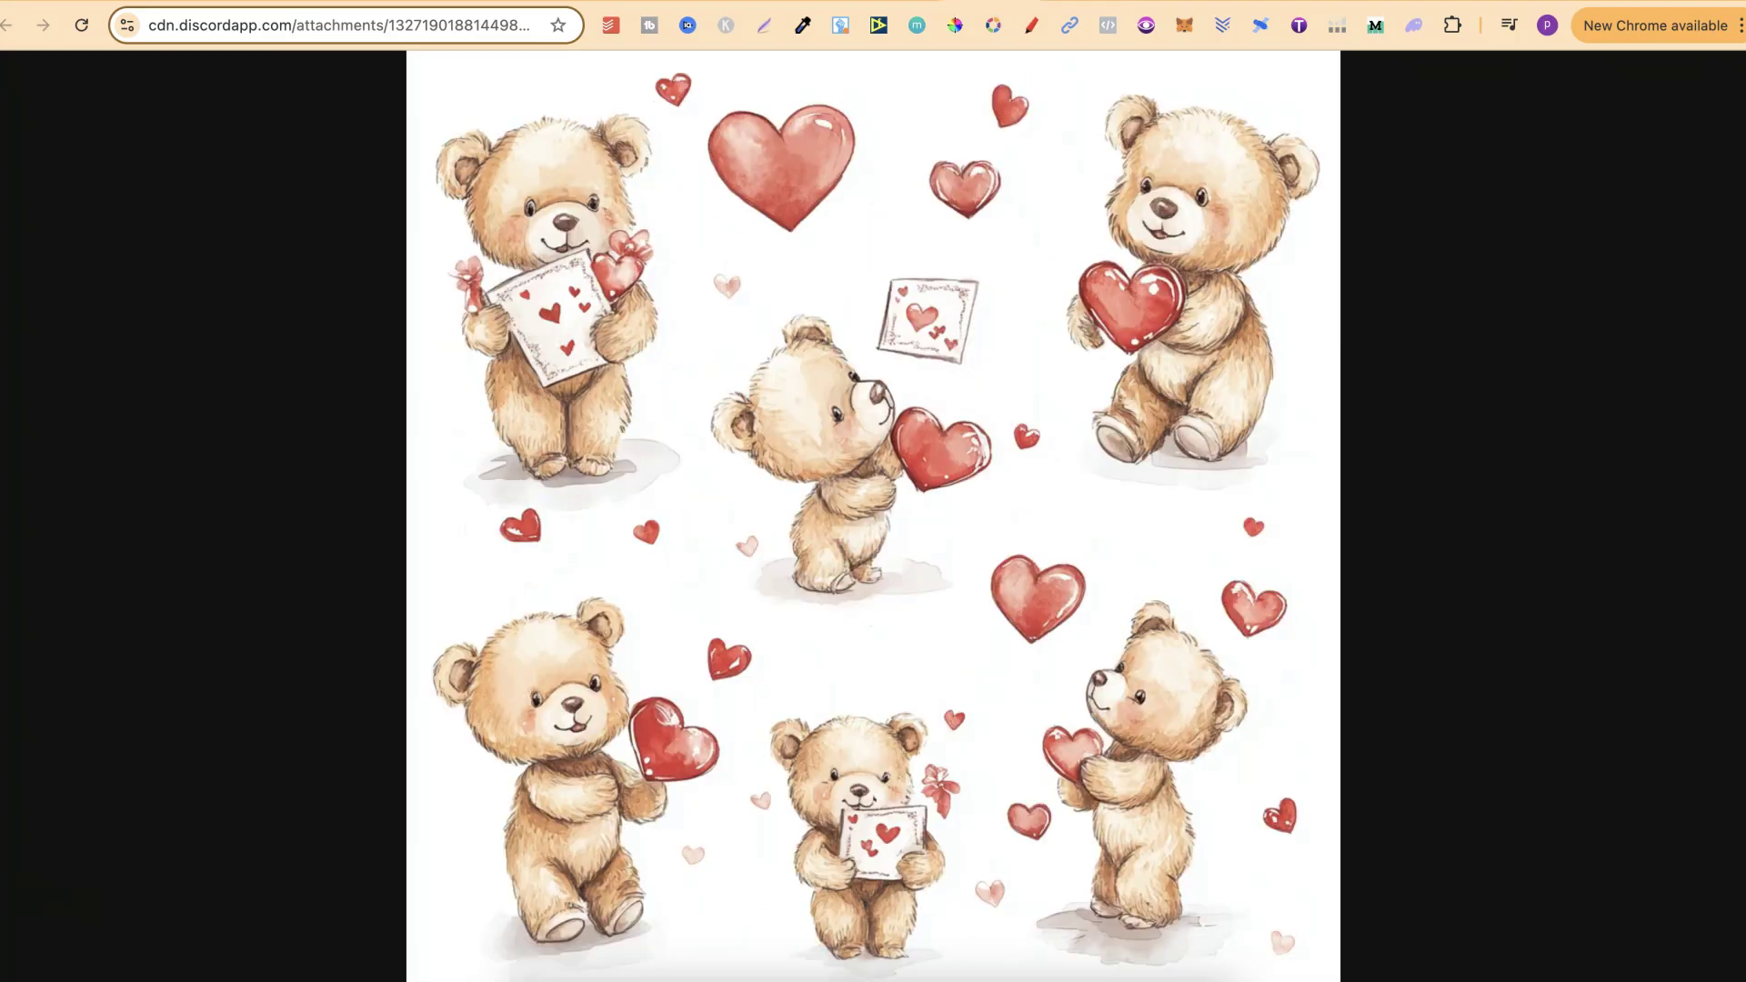
key(ctrl+shift+Tab)
key(ctrl+Tab)
key(ctrl+Tab)
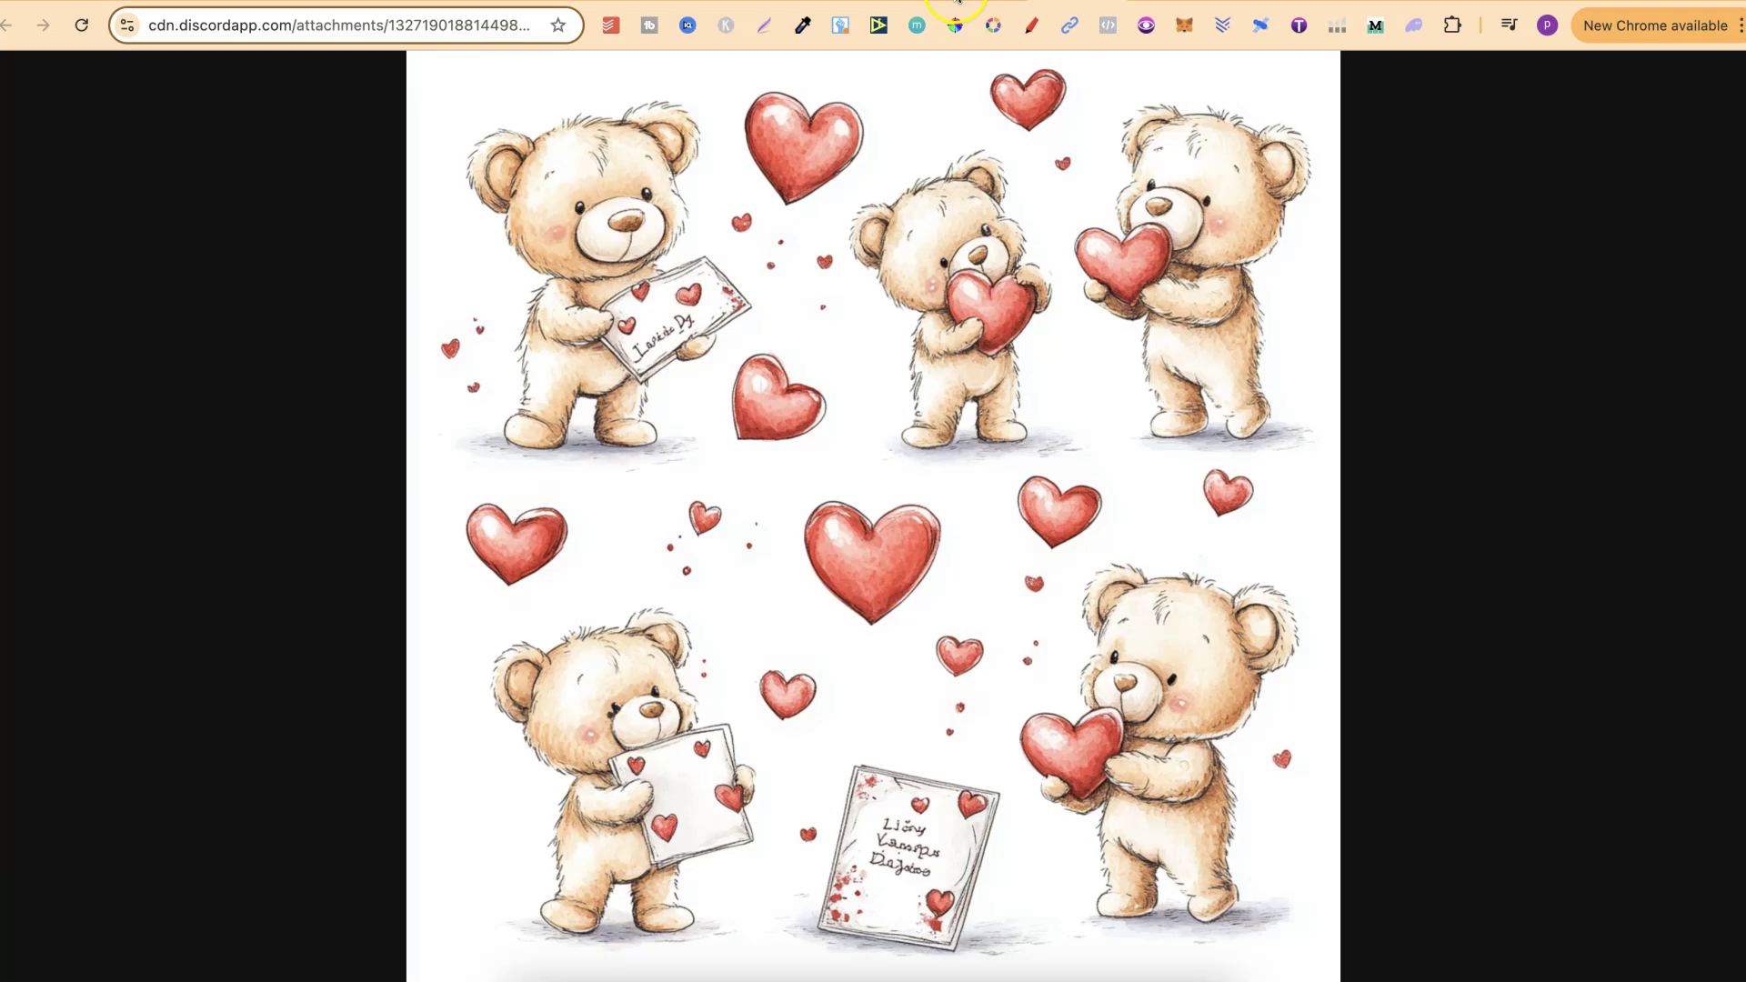
key(ctrl+Tab)
key(ctrl+shift+Tab)
key(ctrl+Tab)
key(ctrl+Tab)
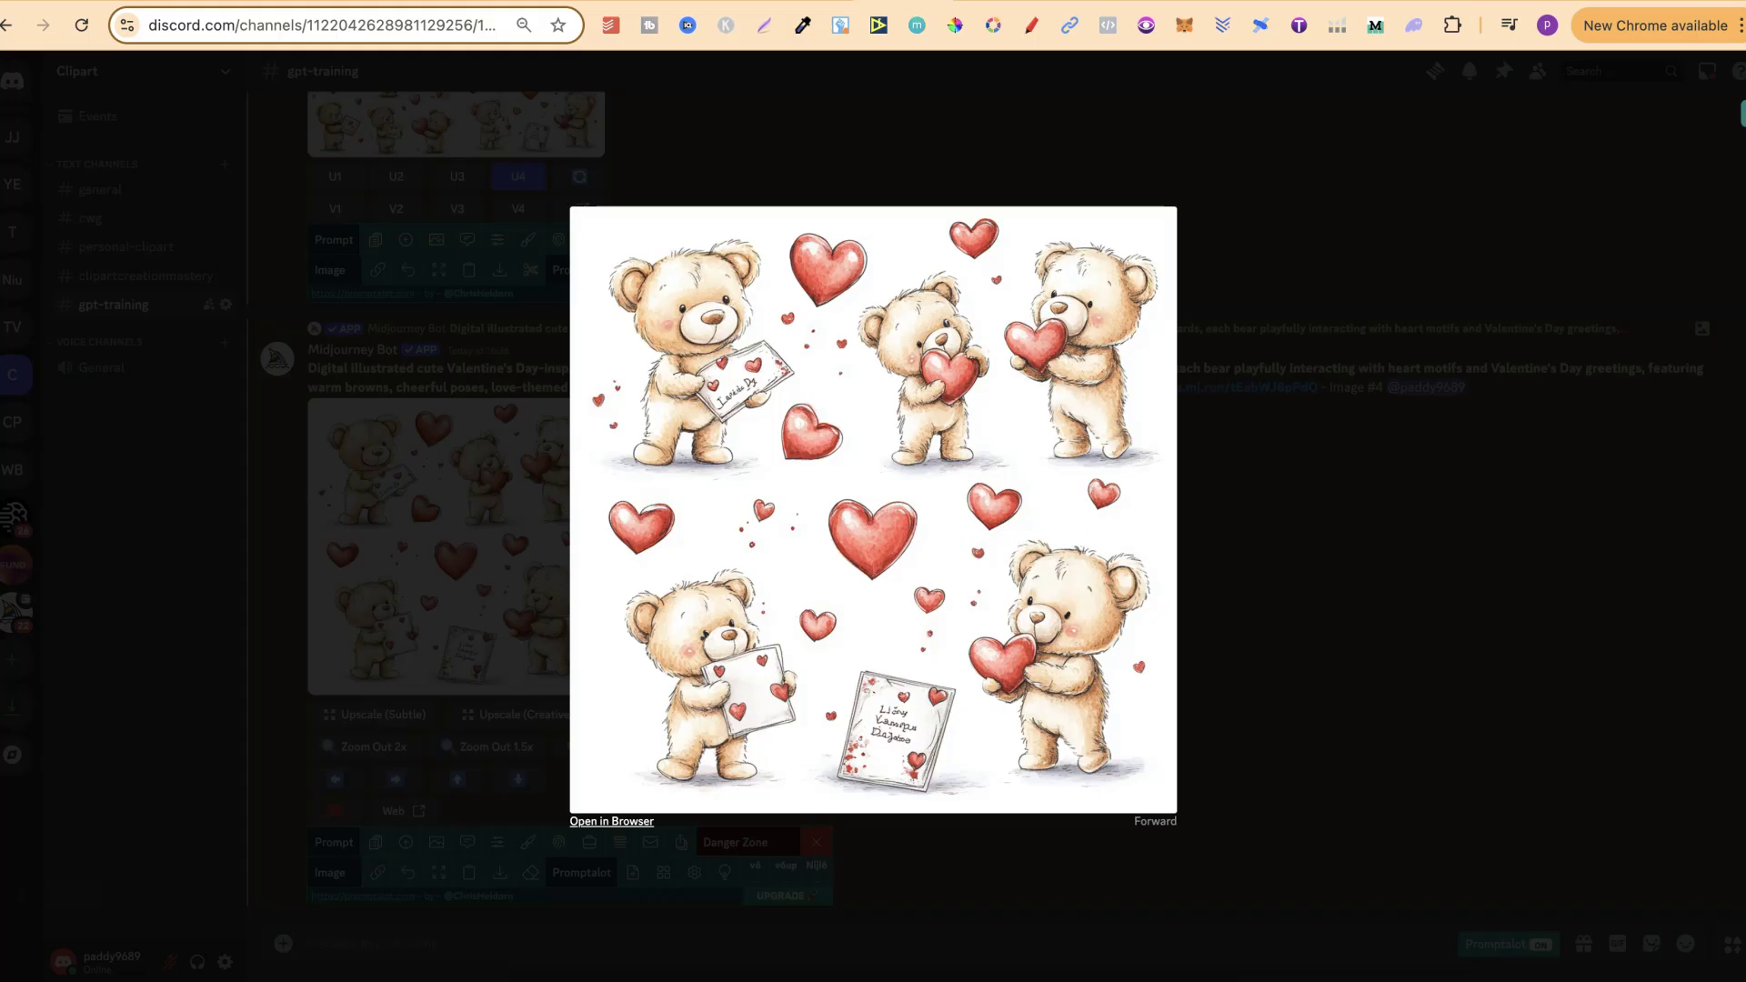
Dismiss the image viewer to return to the upscaled Image #4 post in gpt-training
click(1344, 646)
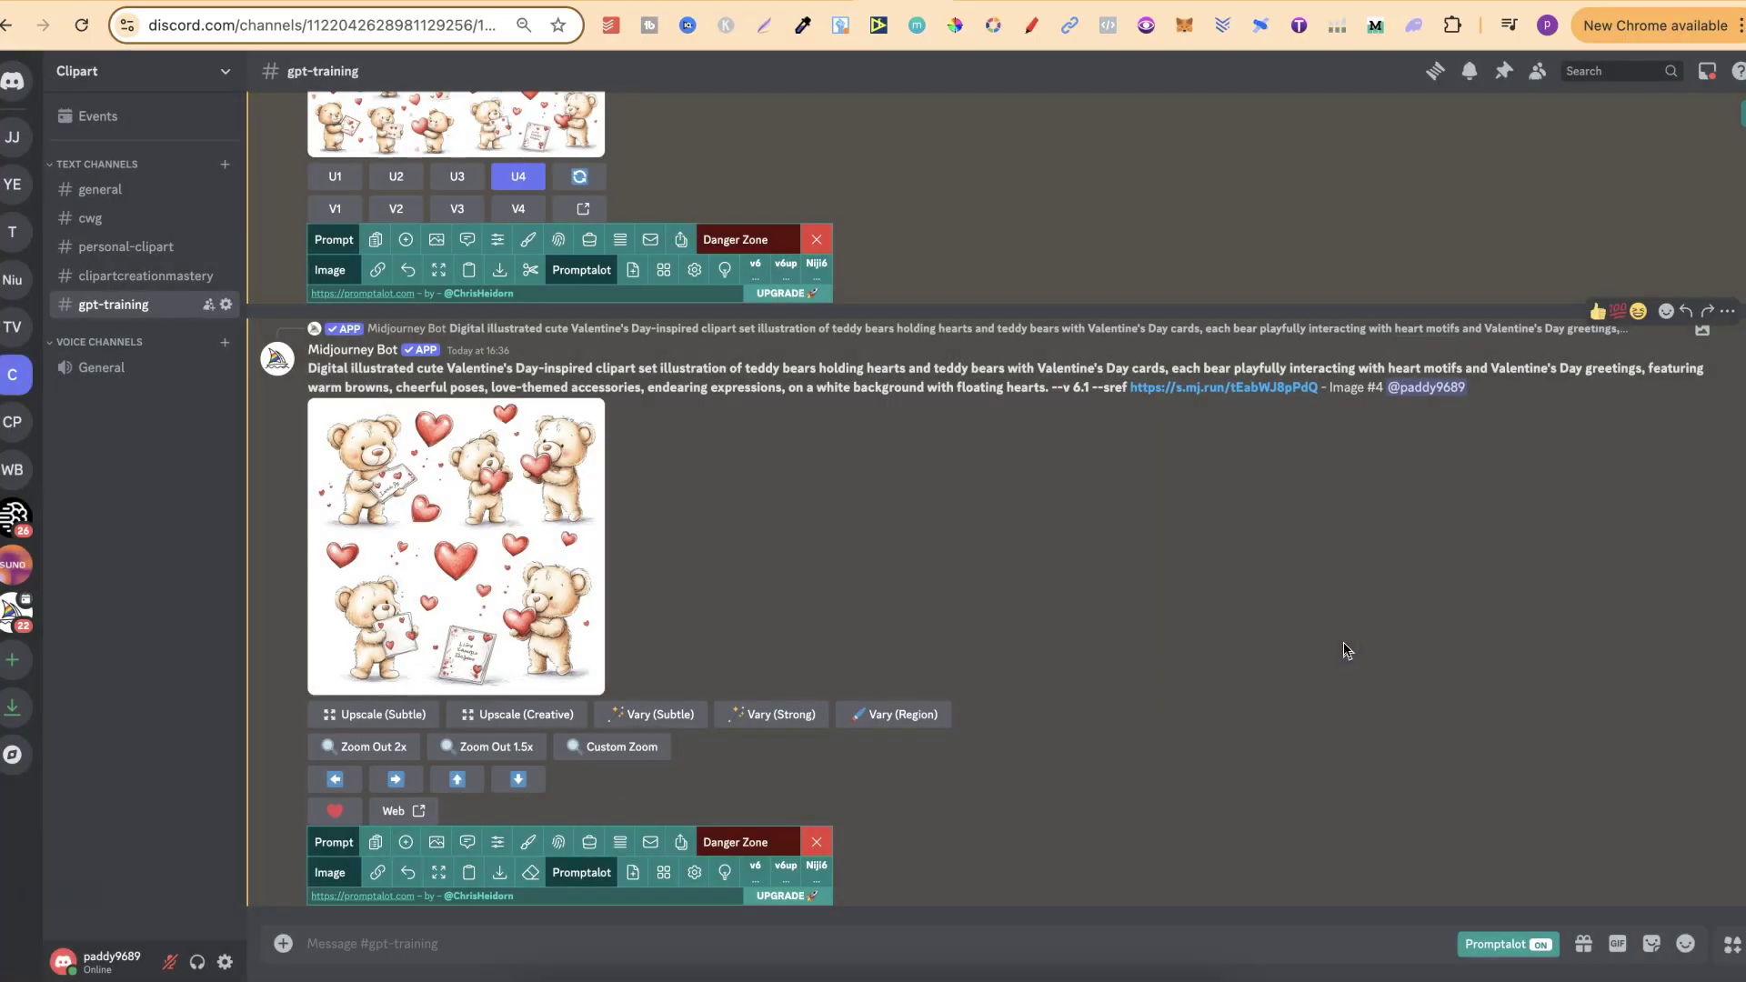
click(1344, 644)
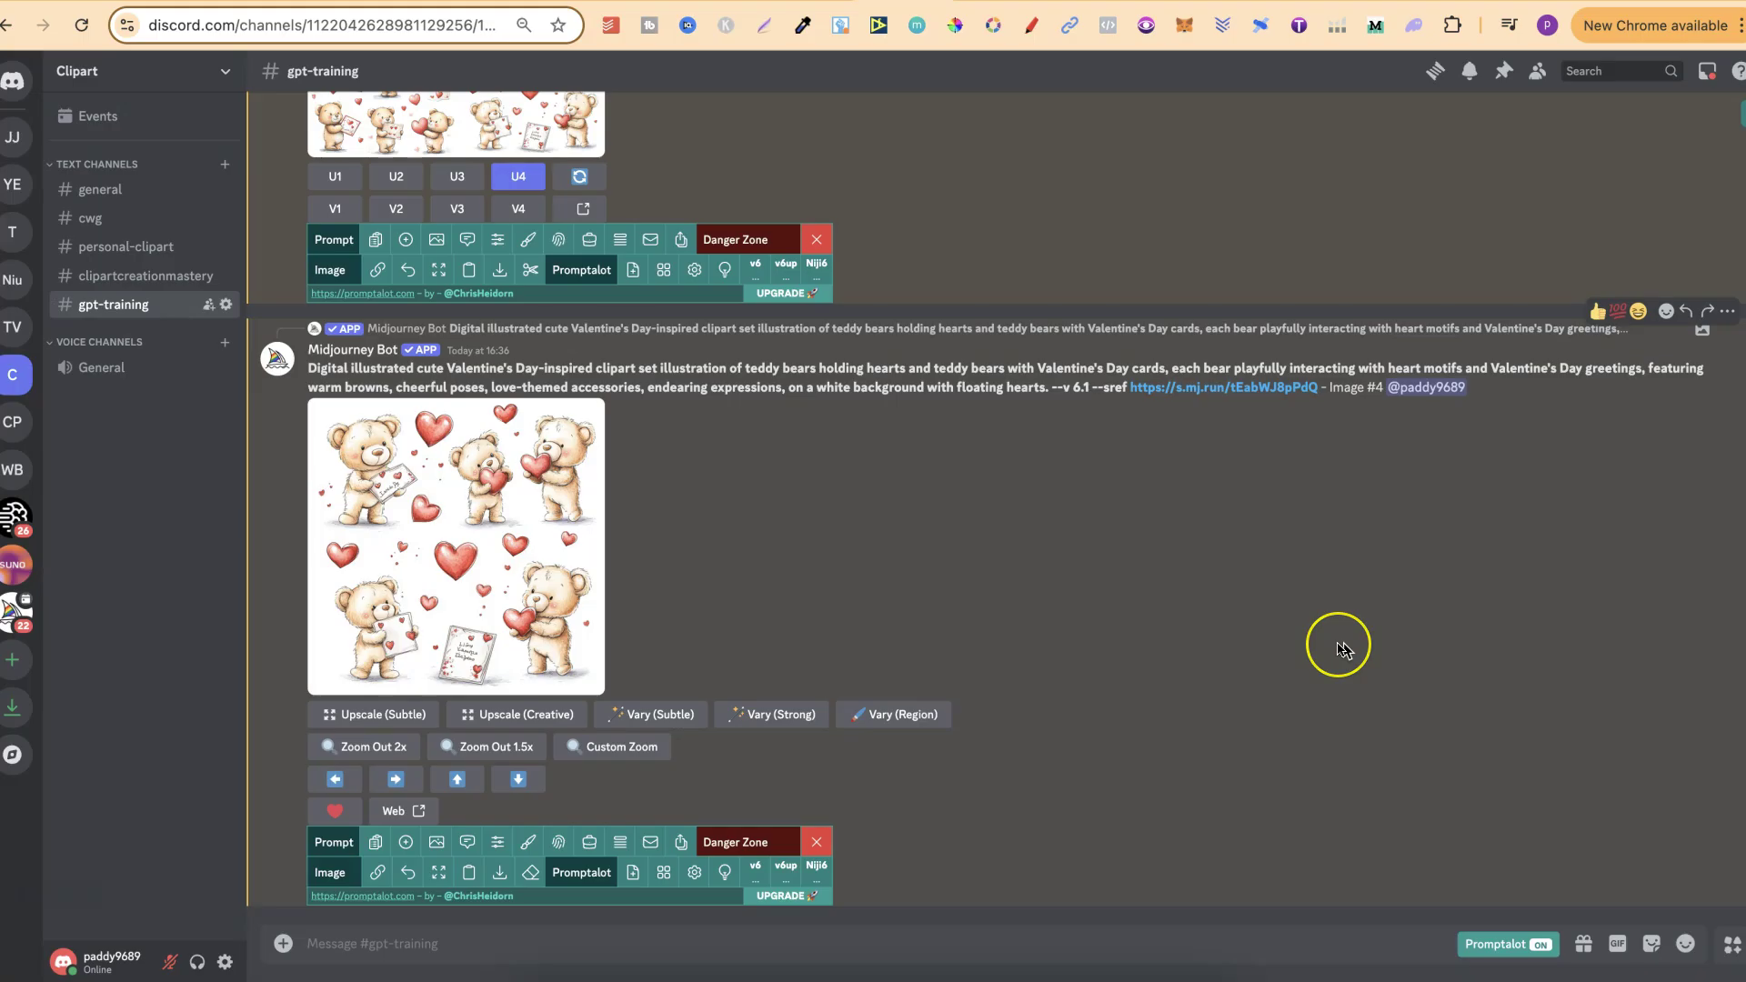